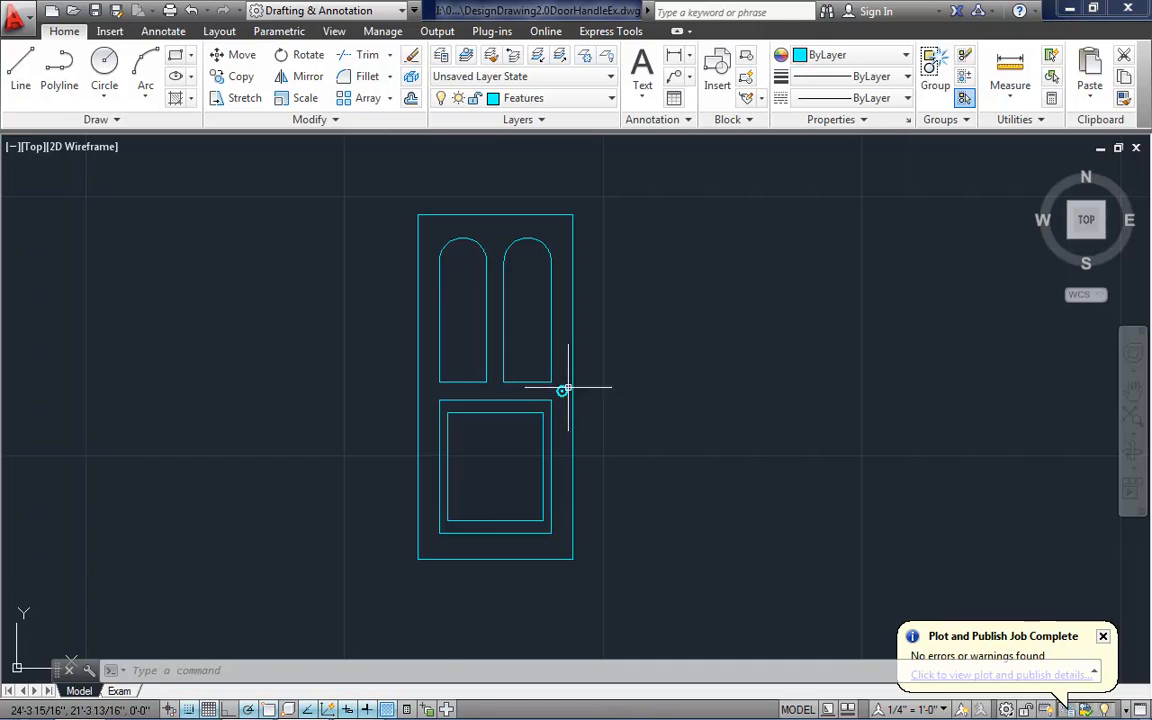
# Delete the existing door handle beside the door's right edge
pyautogui.click(562, 390)
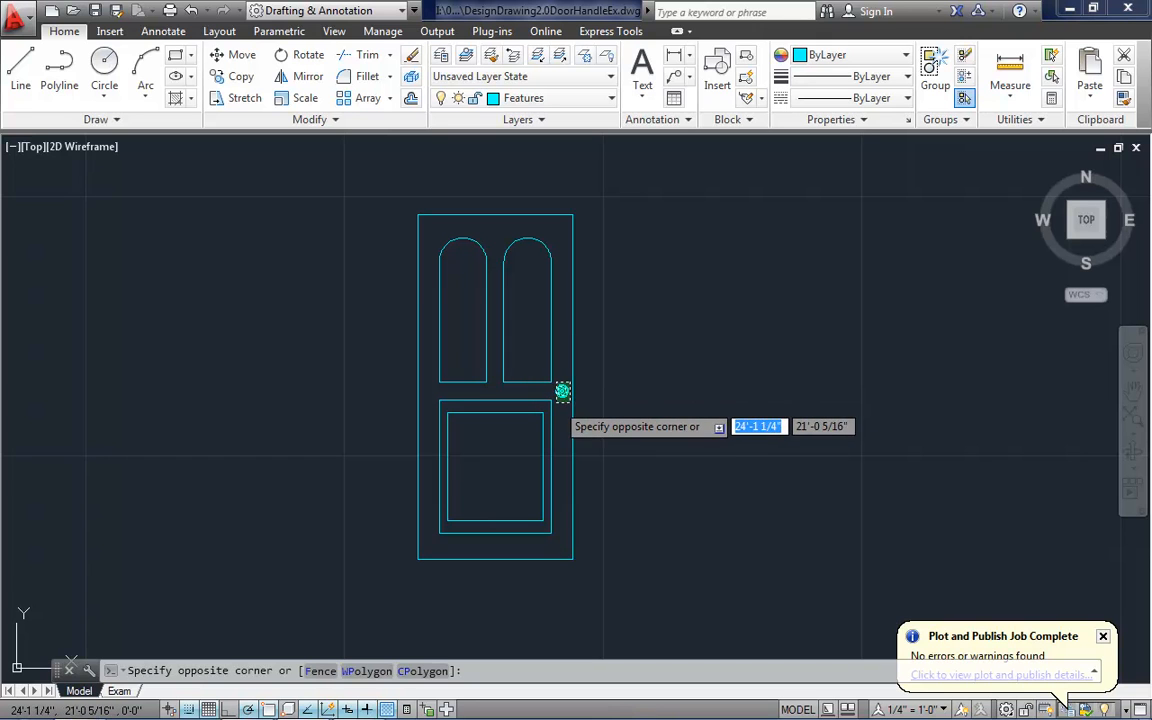
pyautogui.click(553, 403)
pyautogui.press('Delete')
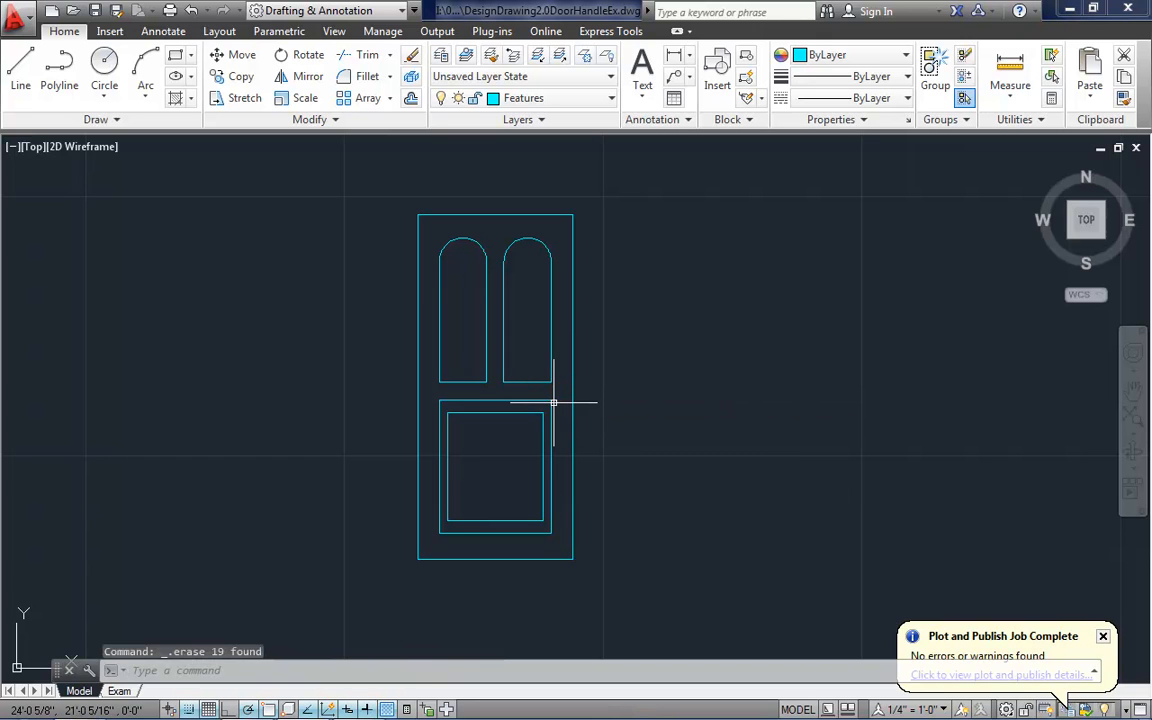
# Set the drawing's grid spacing to 1/4 inch
pyautogui.click(199, 671)
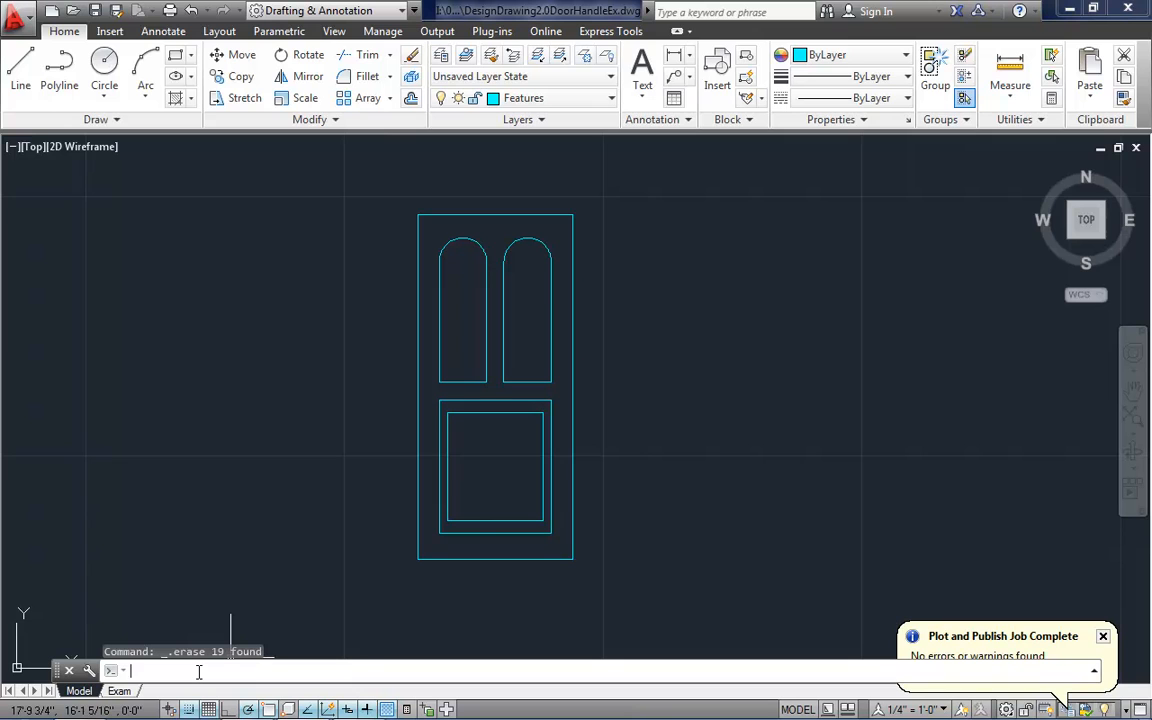
pyautogui.write('grid')
pyautogui.press('Return')
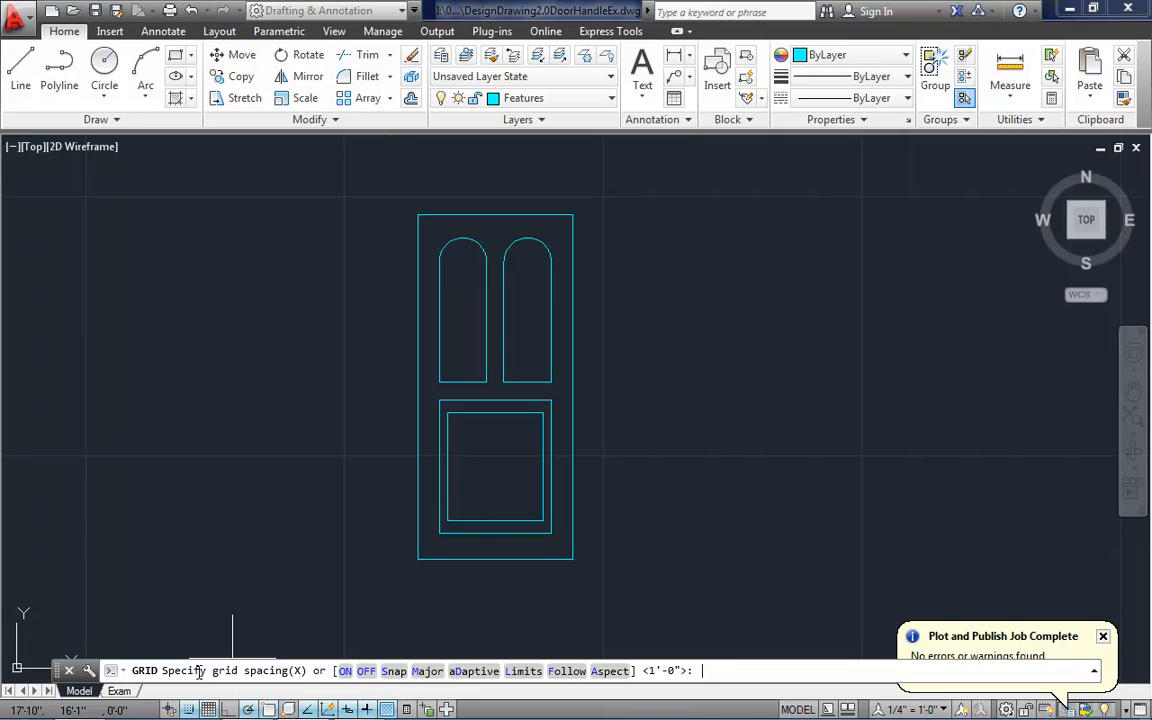
pyautogui.write('1/4')
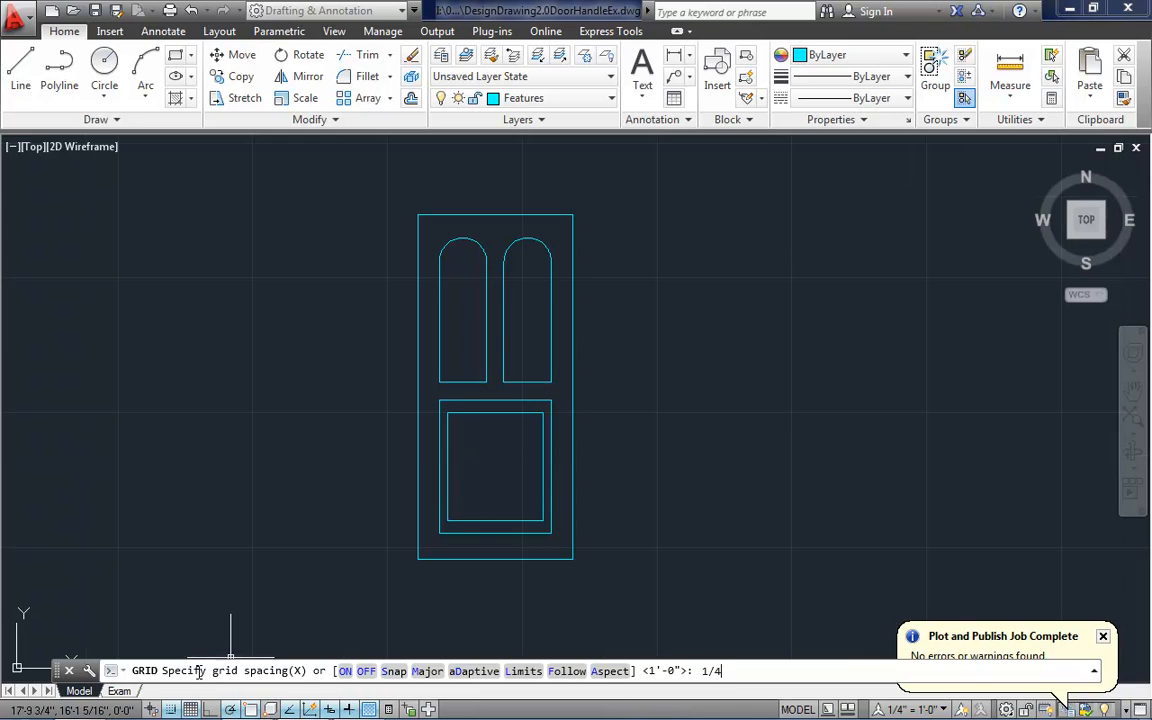
pyautogui.press('Return')
# Set the snap spacing to 1/8 inch
pyautogui.write('snap')
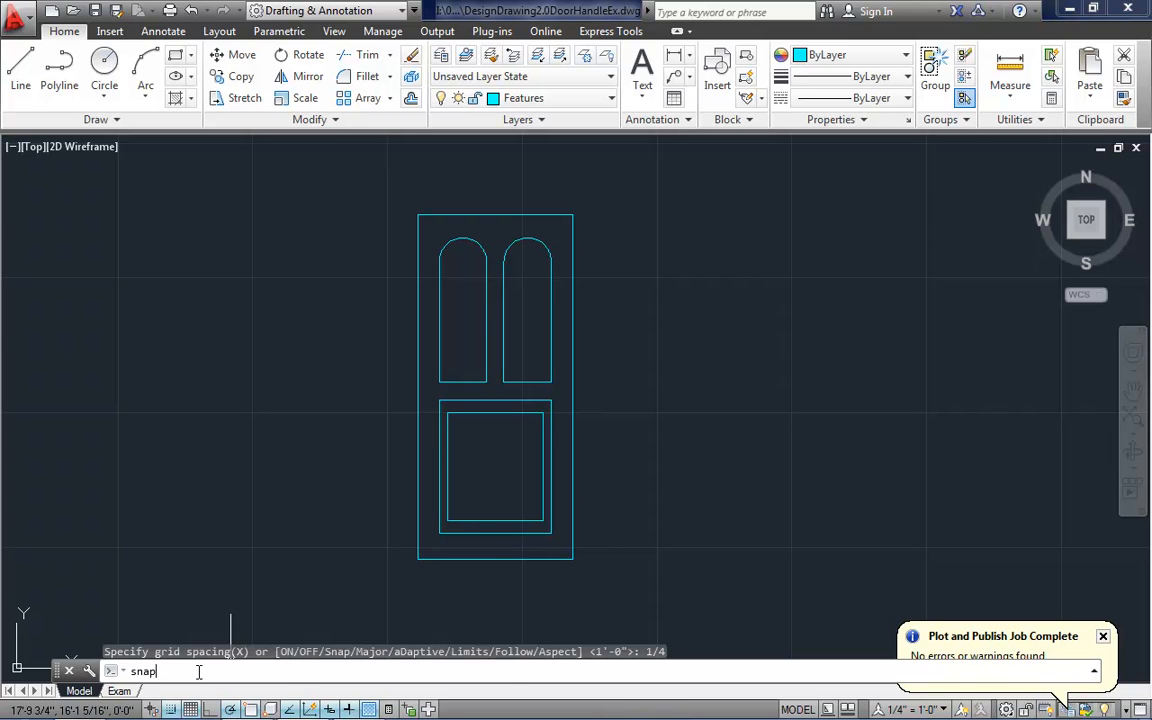
pyautogui.press('Return')
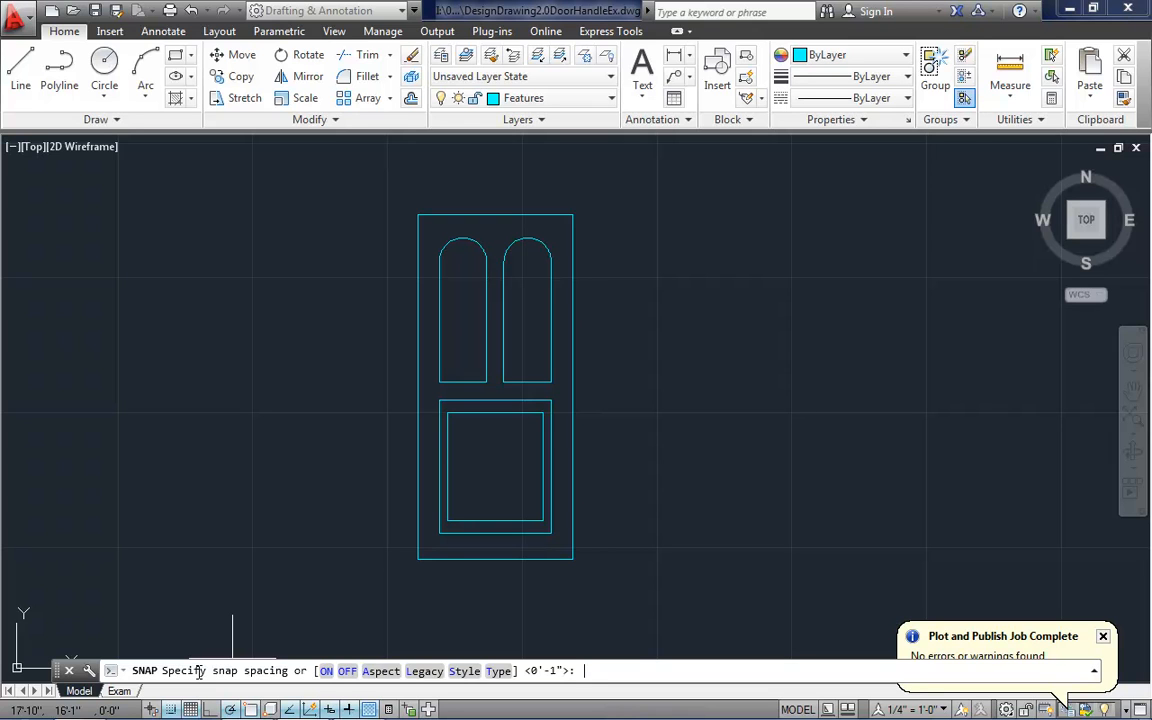
pyautogui.write('1/8')
pyautogui.press('Return')
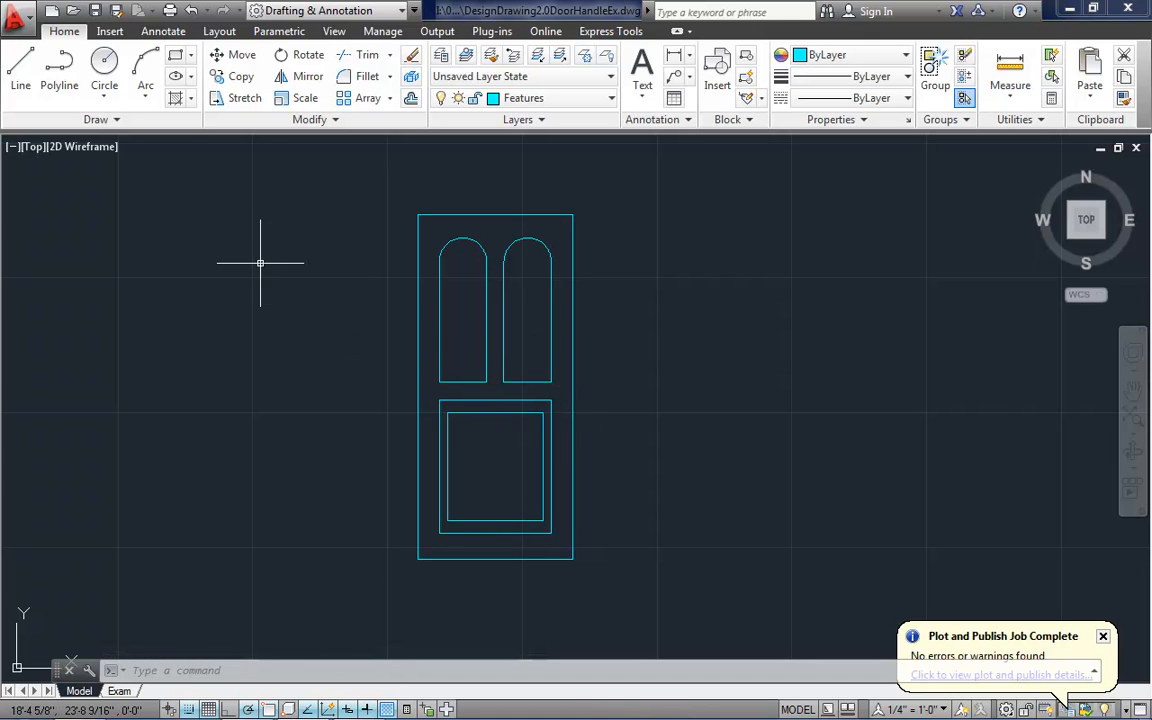
# Draw a 2-1/2 inch diameter circle centred at about 24'-2 5/8", 21'-3", between the panels and the door's right edge
pyautogui.click(333, 32)
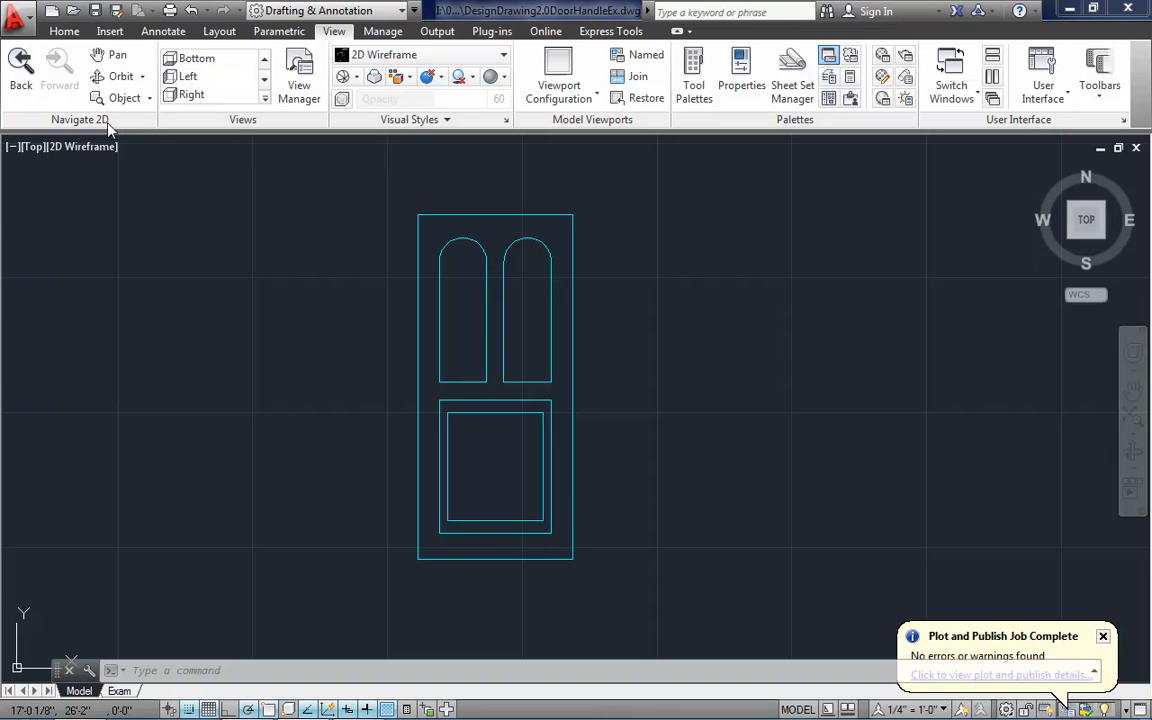
pyautogui.click(150, 98)
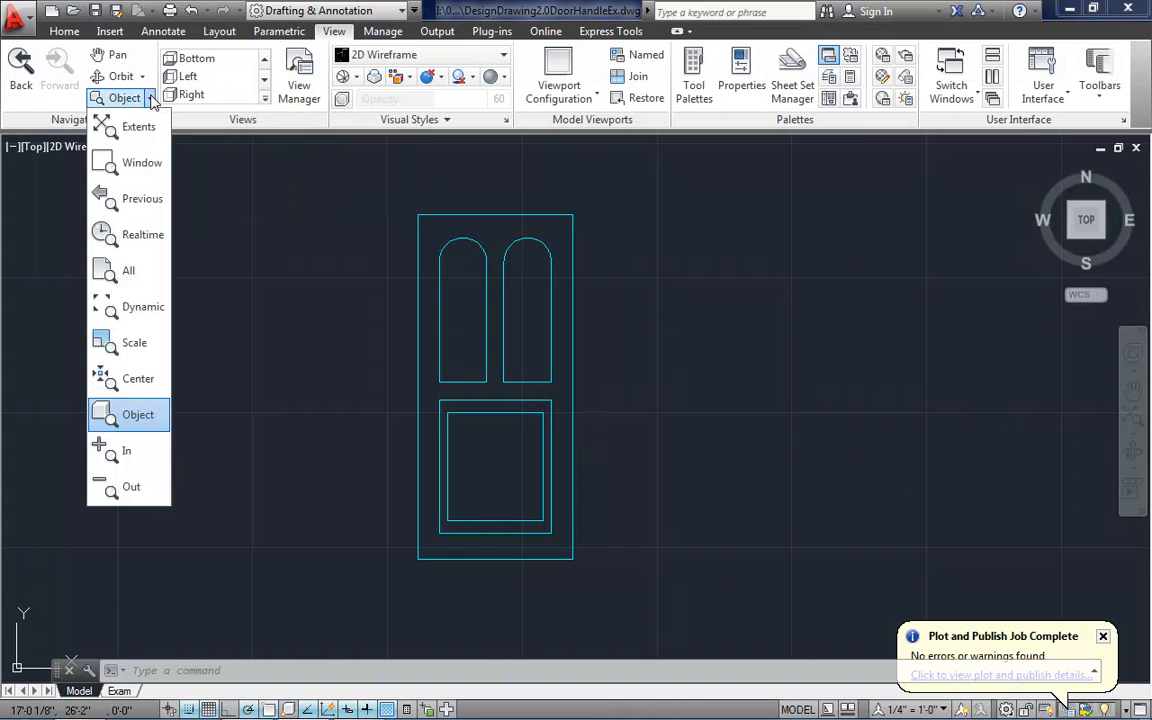
pyautogui.click(148, 161)
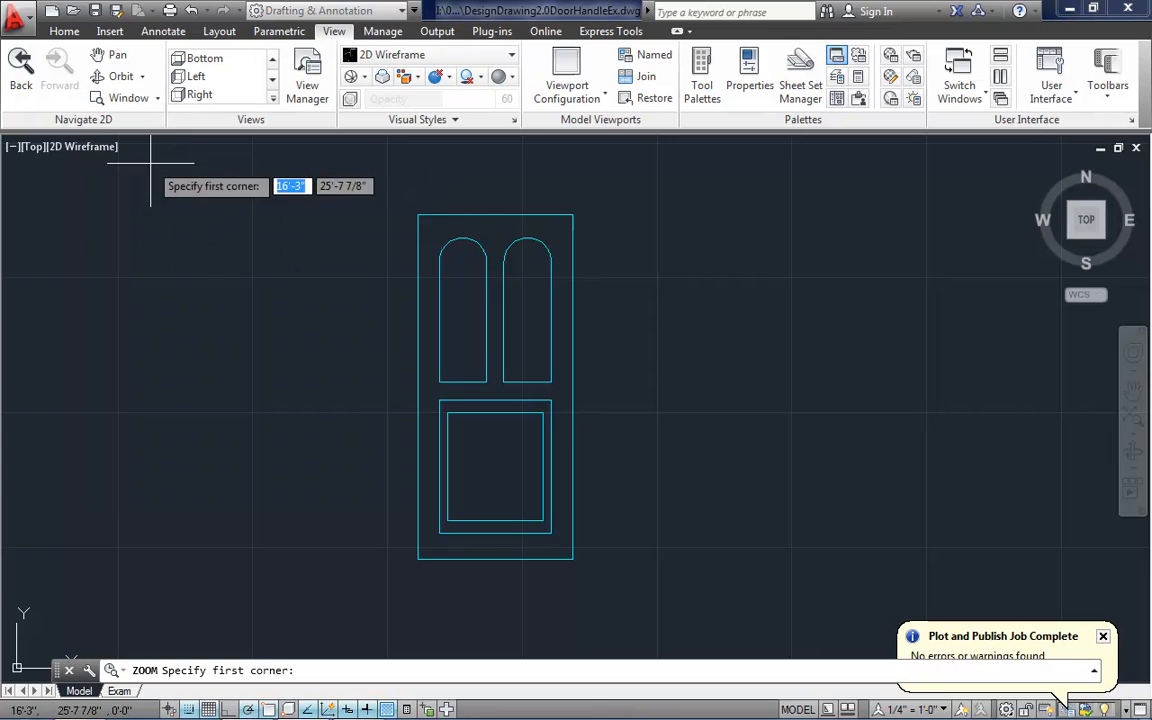
pyautogui.click(576, 377)
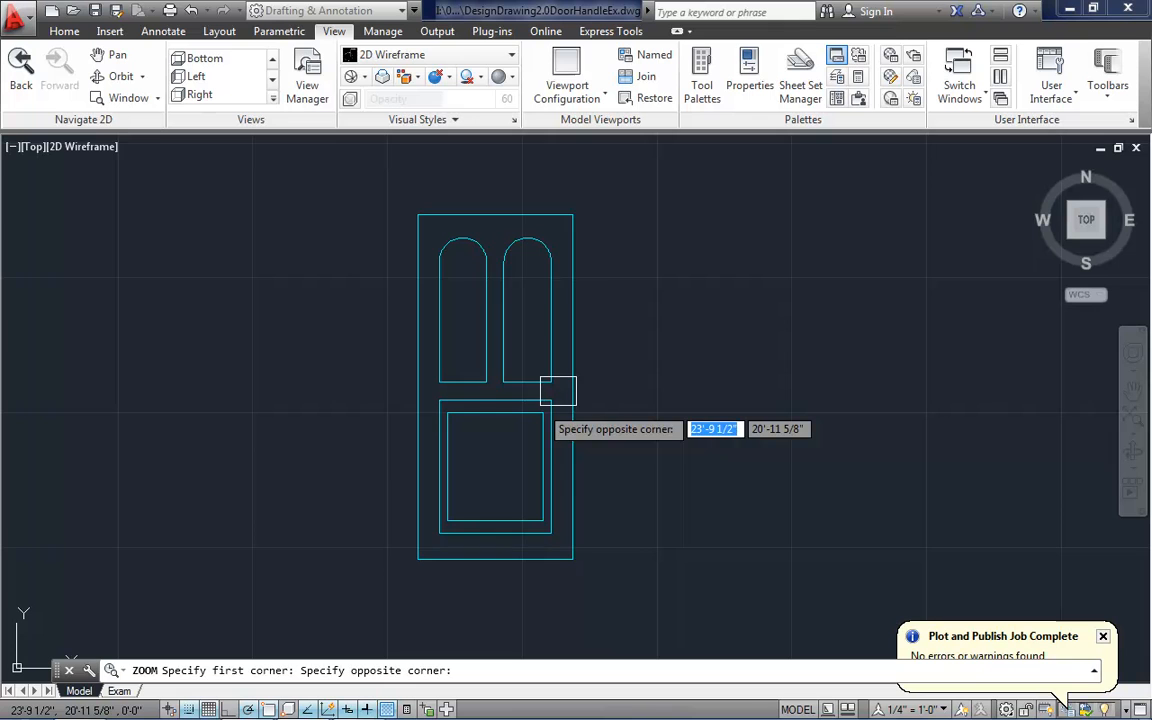
pyautogui.click(540, 405)
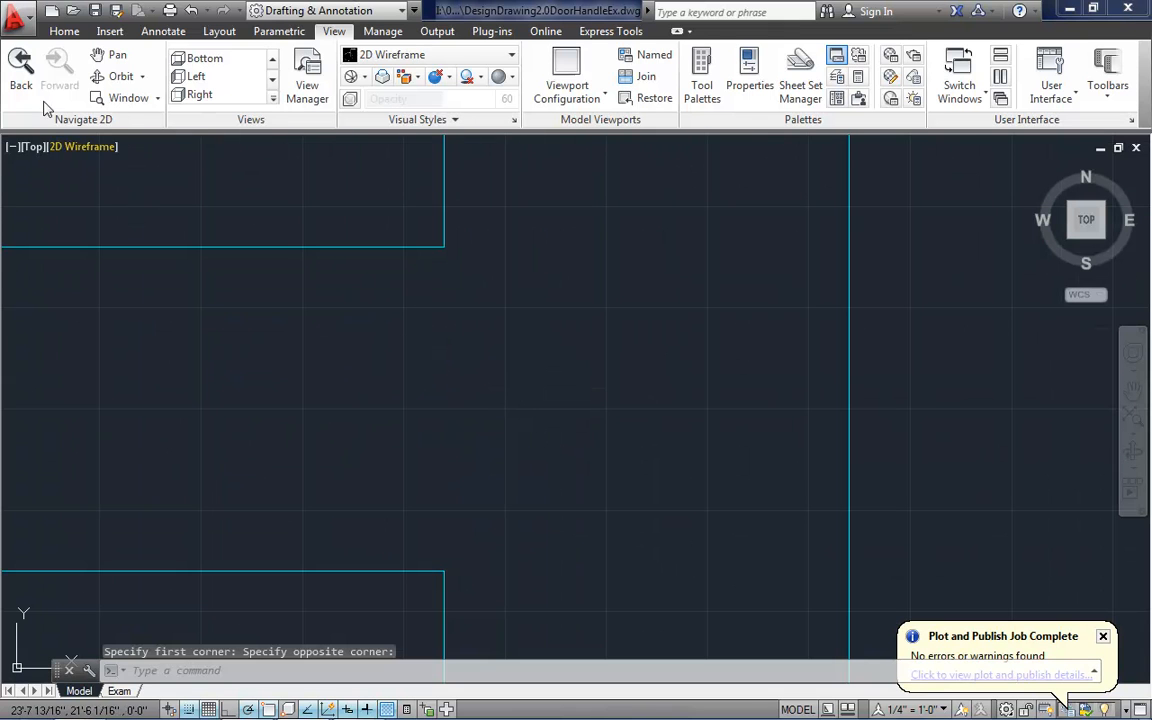
pyautogui.click(60, 31)
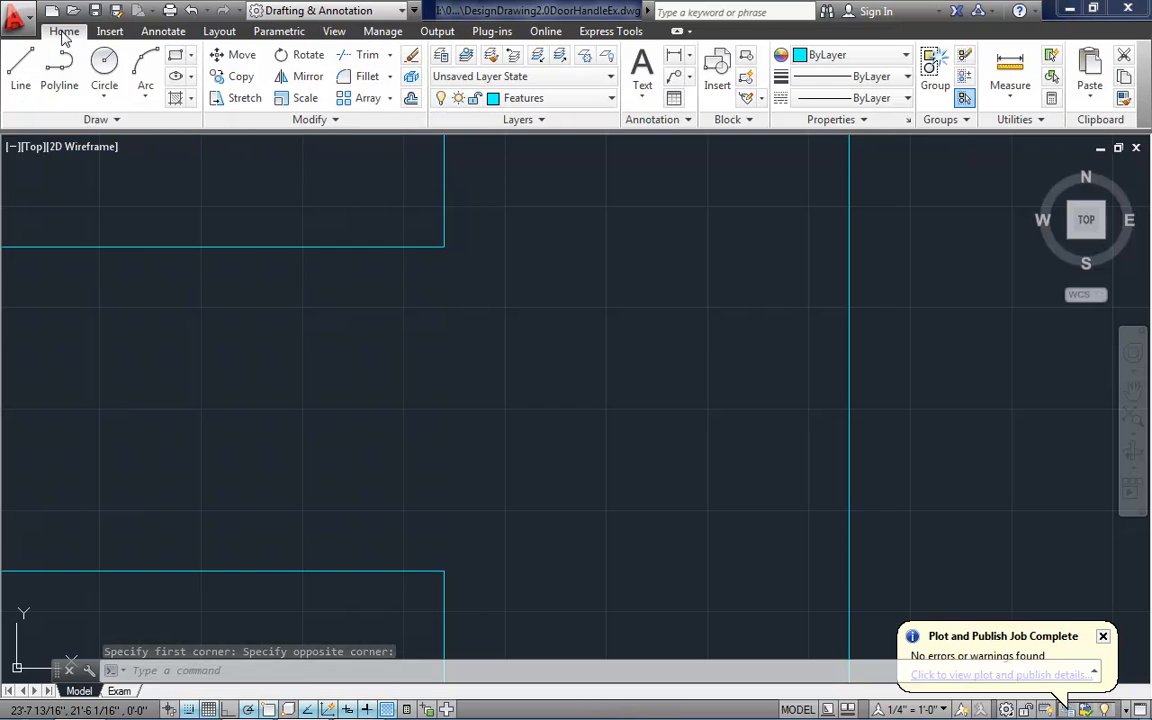
pyautogui.click(104, 64)
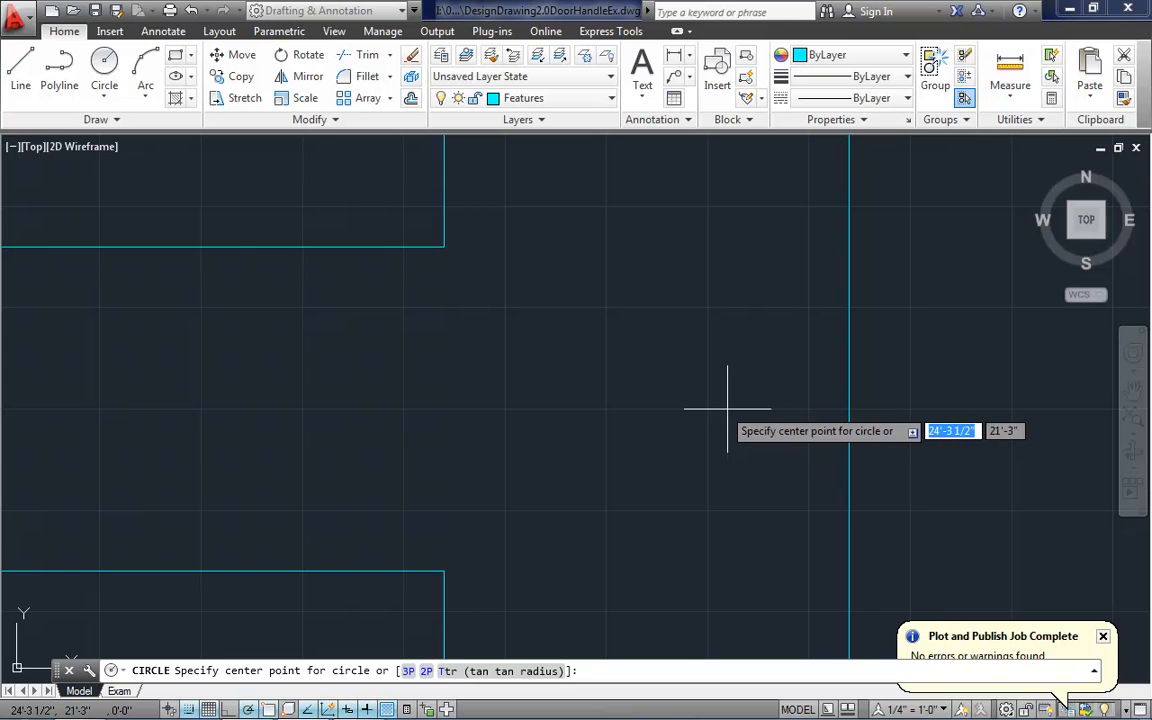
pyautogui.click(657, 408)
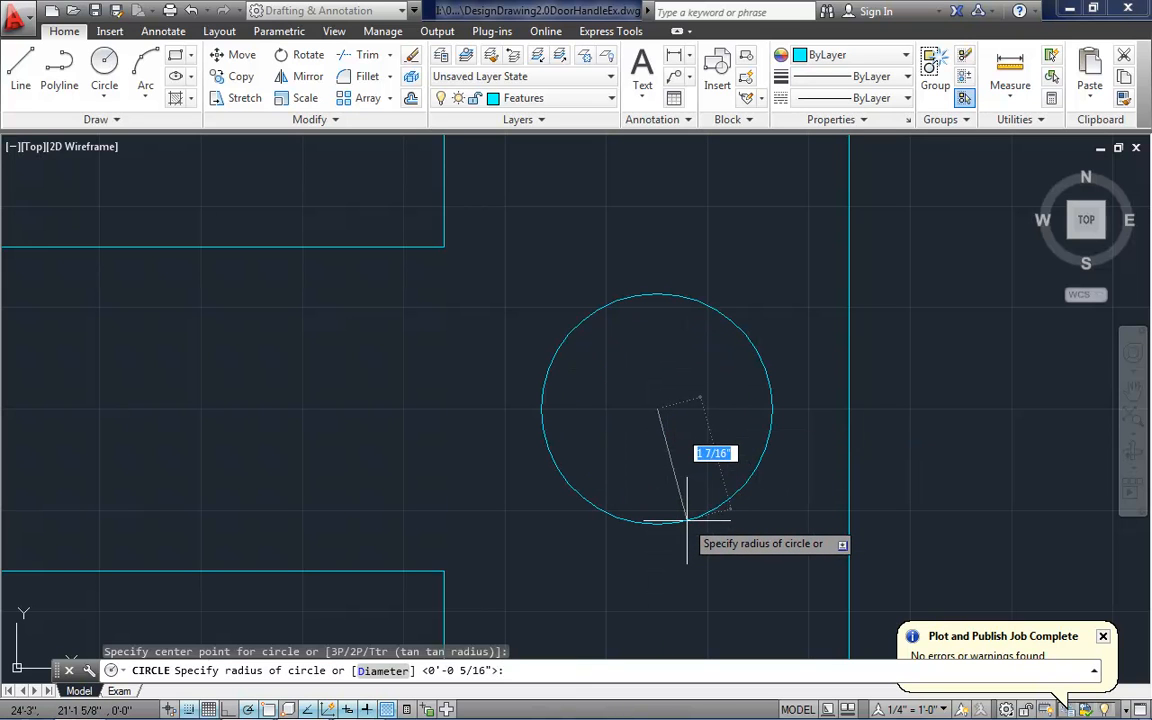
pyautogui.write('d')
pyautogui.press('Return')
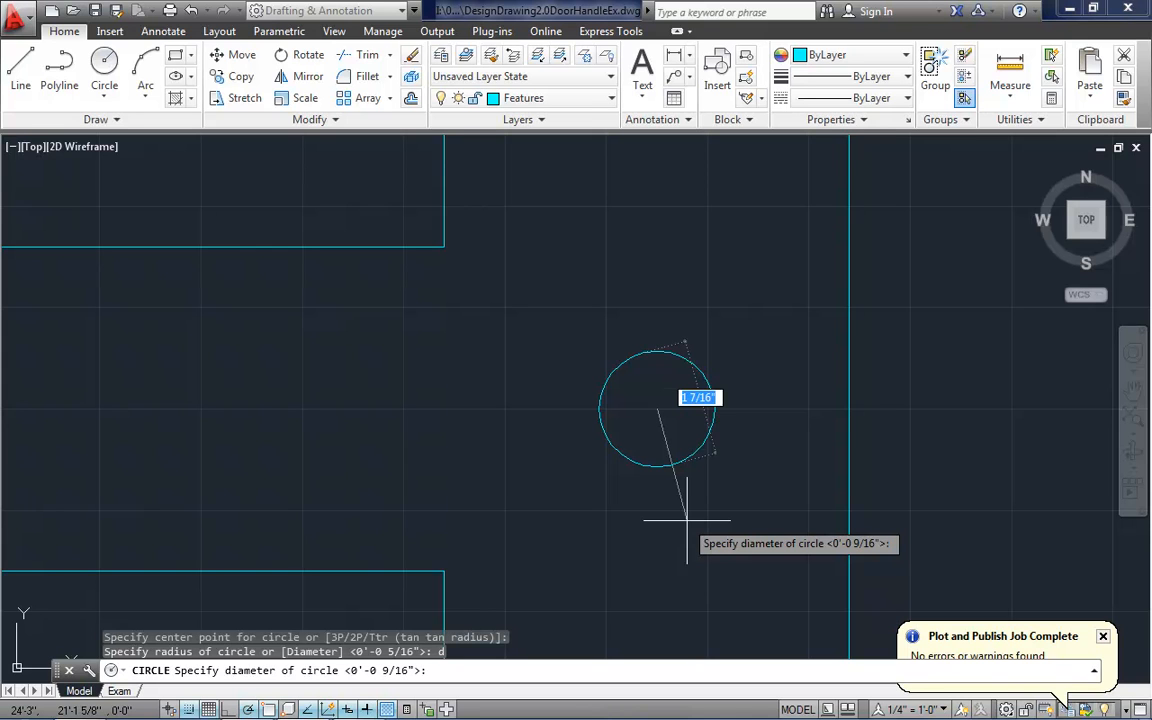
pyautogui.write('2-1/2')
pyautogui.press('Return')
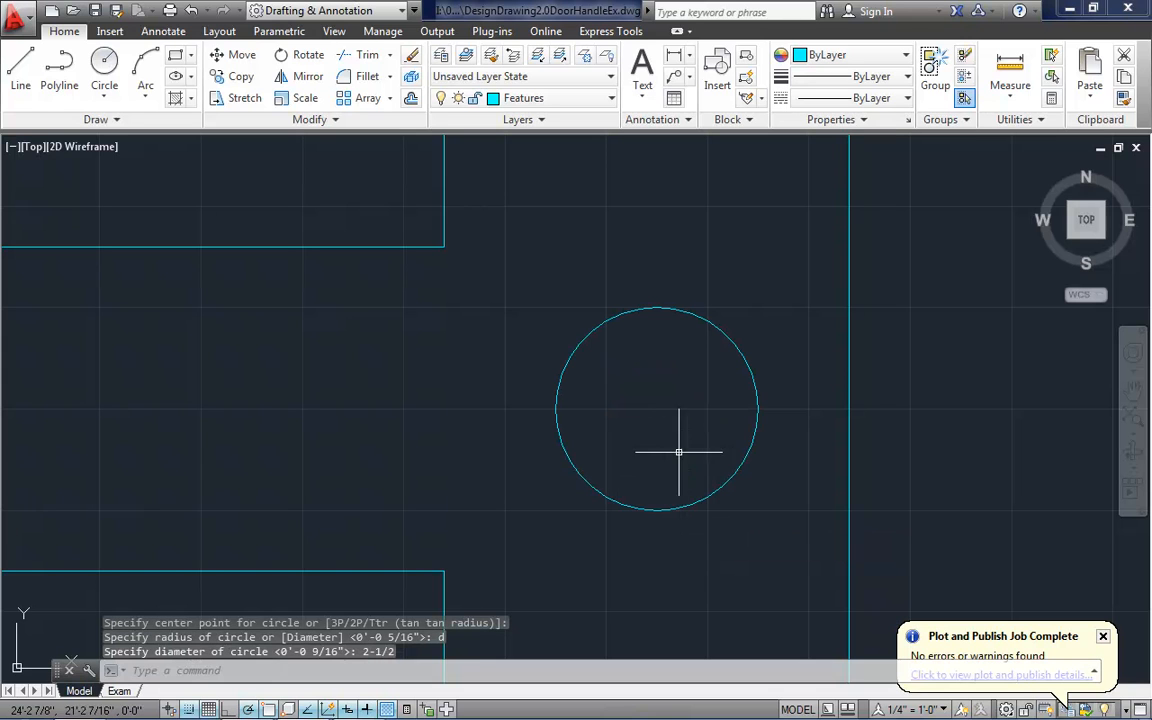
# Draw a concentric 1/2 inch diameter circle at the centre of the large handle circle
pyautogui.press('Return')
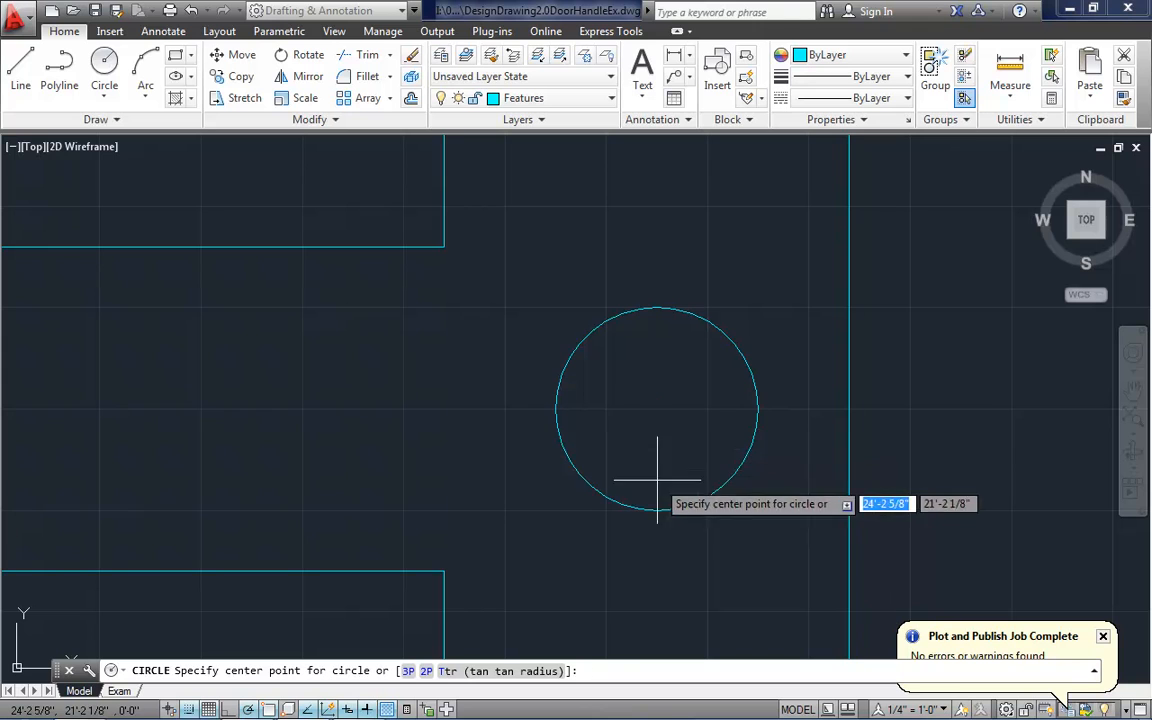
pyautogui.click(657, 408)
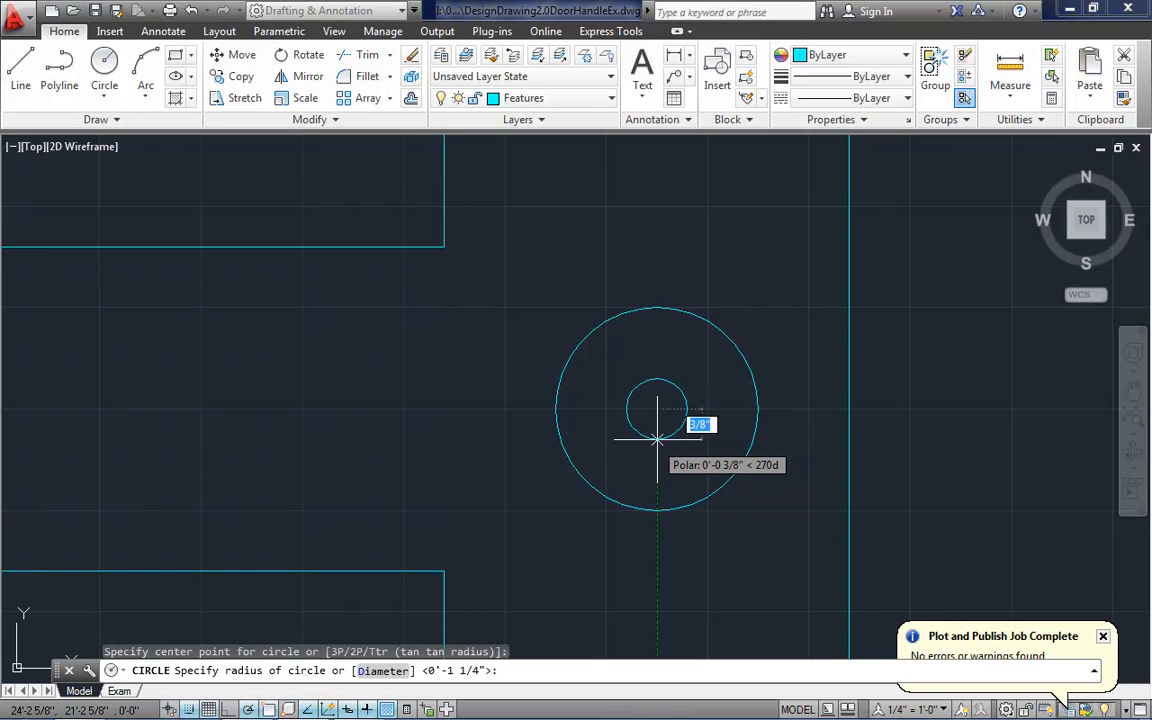
pyautogui.write('d')
pyautogui.press('Return')
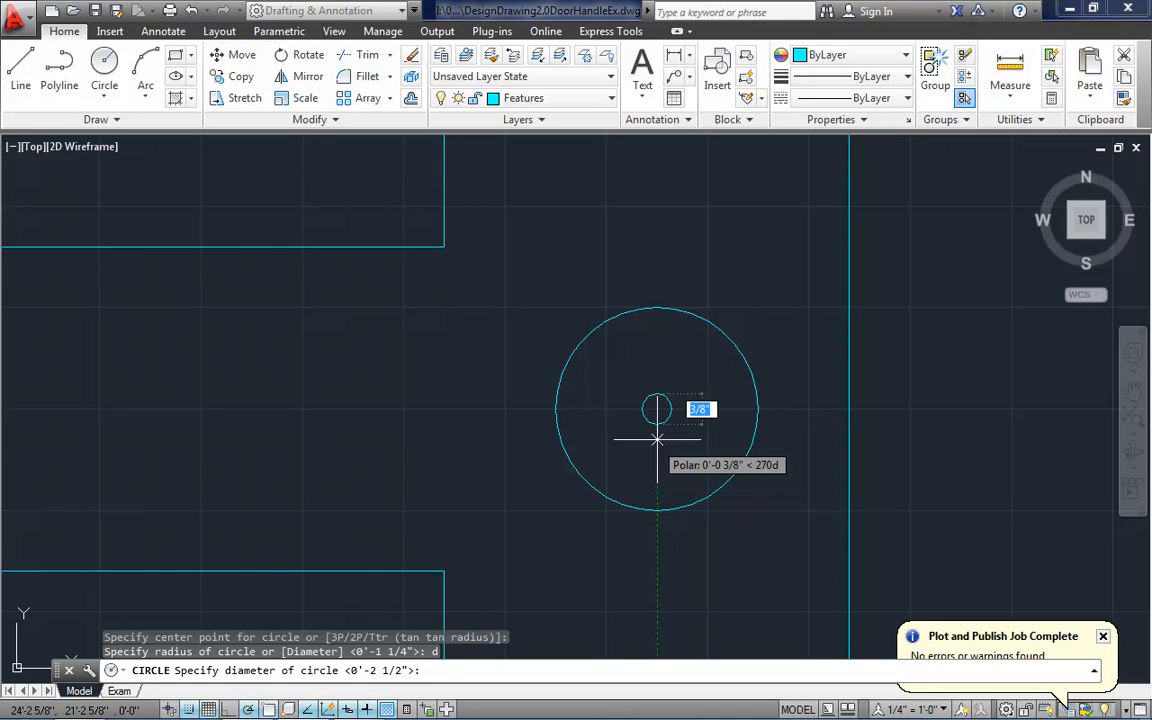
pyautogui.write('1/2')
pyautogui.press('Return')
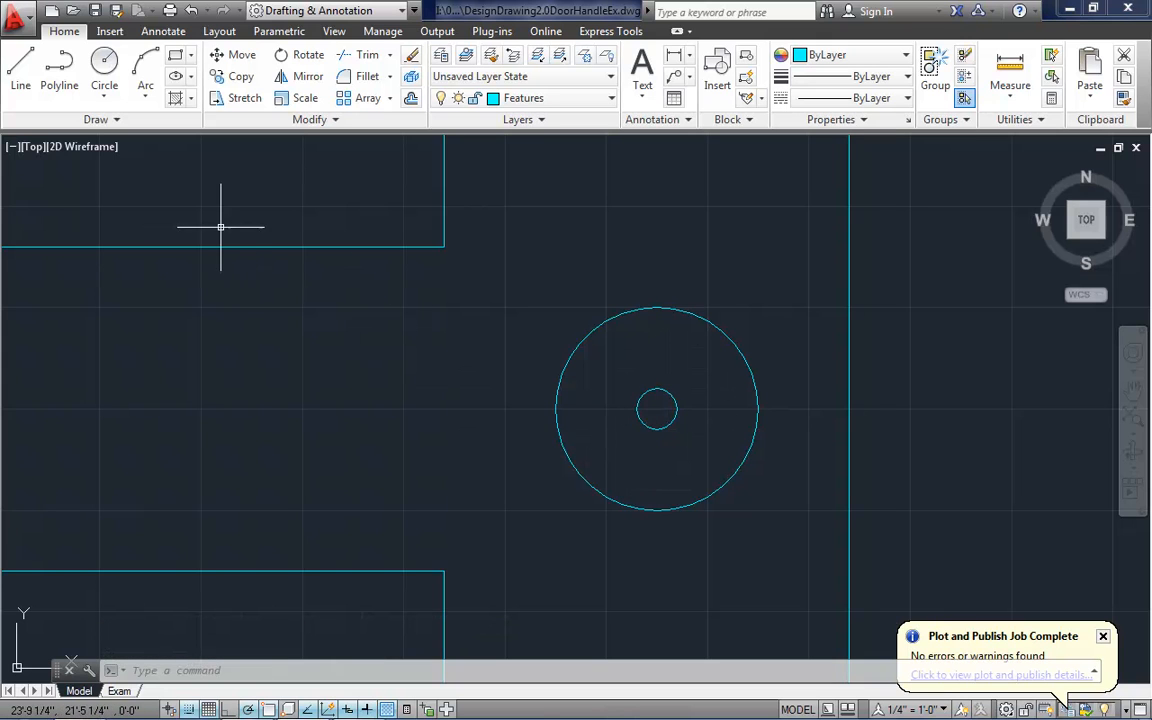
# Fit the view to the small inner circle and regenerate the drawing display
pyautogui.click(333, 33)
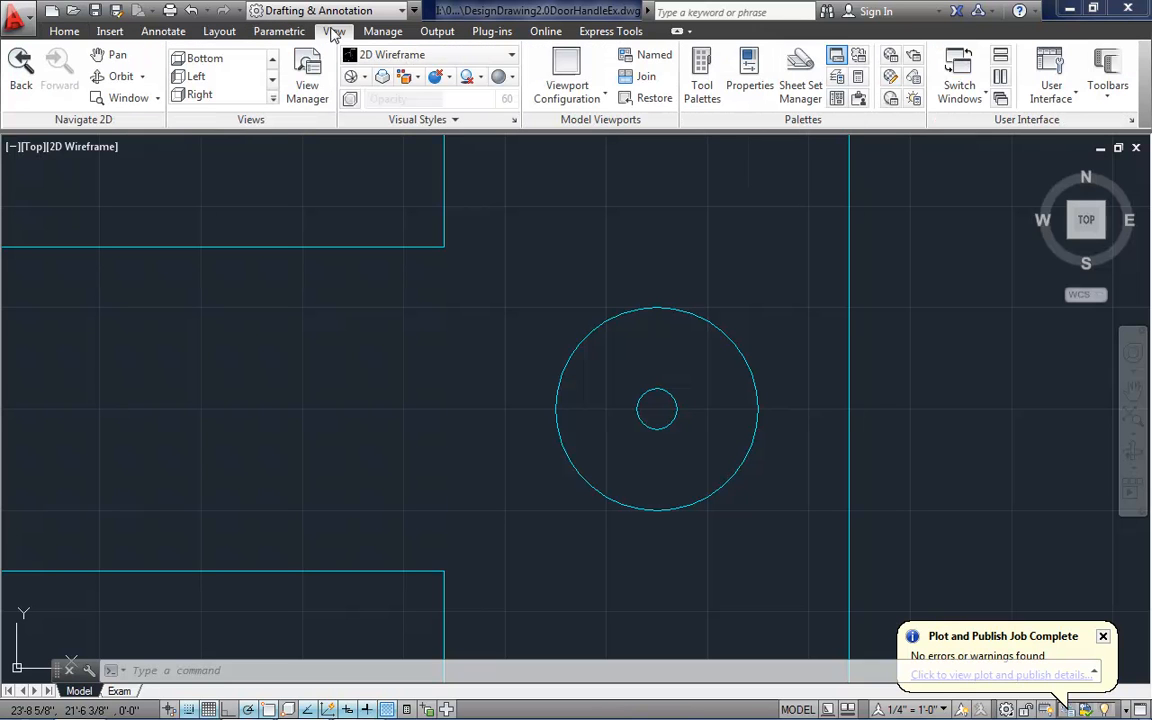
pyautogui.click(158, 100)
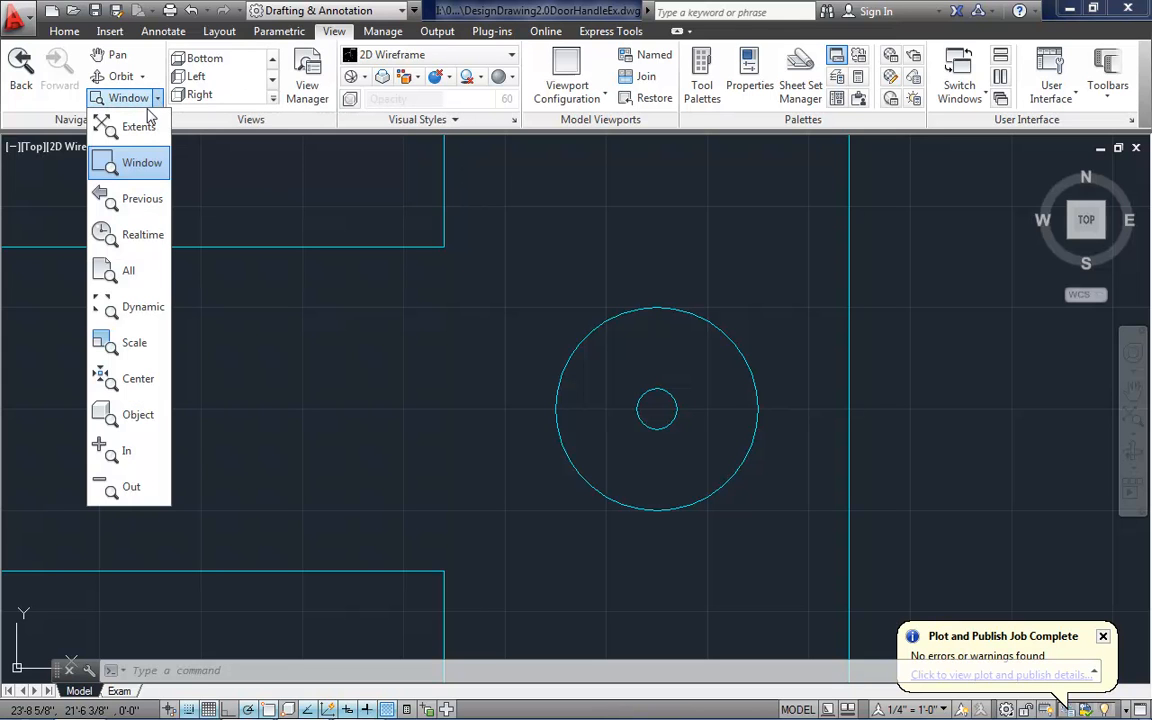
pyautogui.click(138, 415)
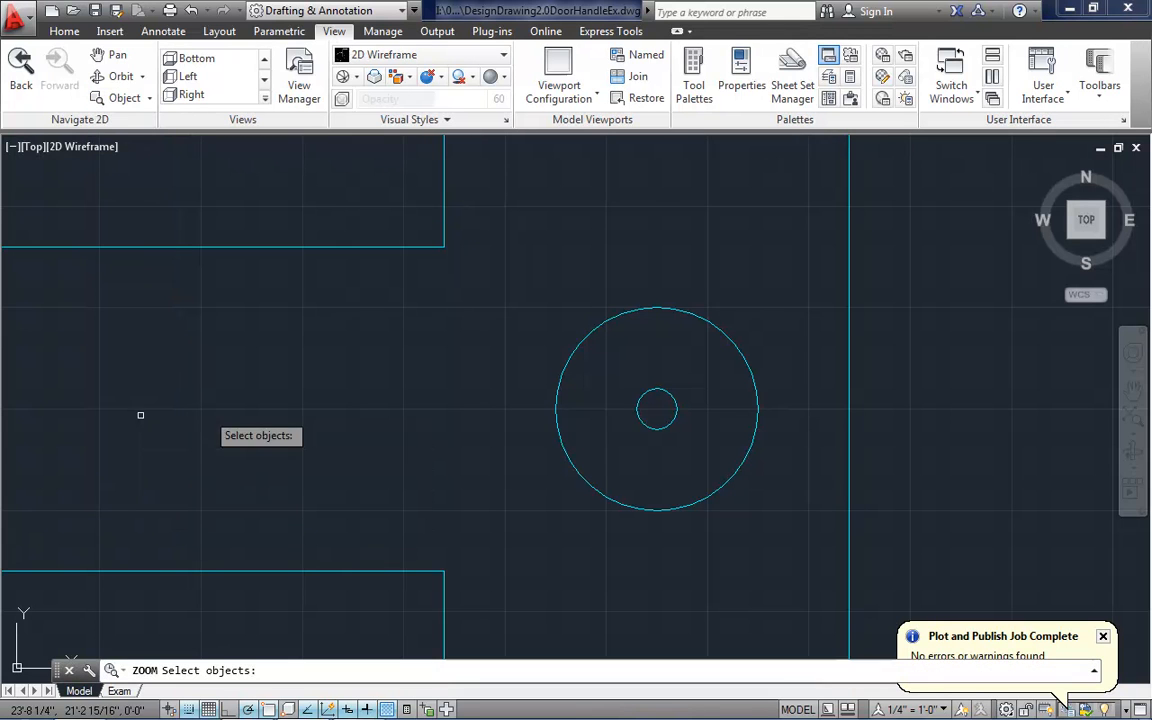
pyautogui.click(676, 408)
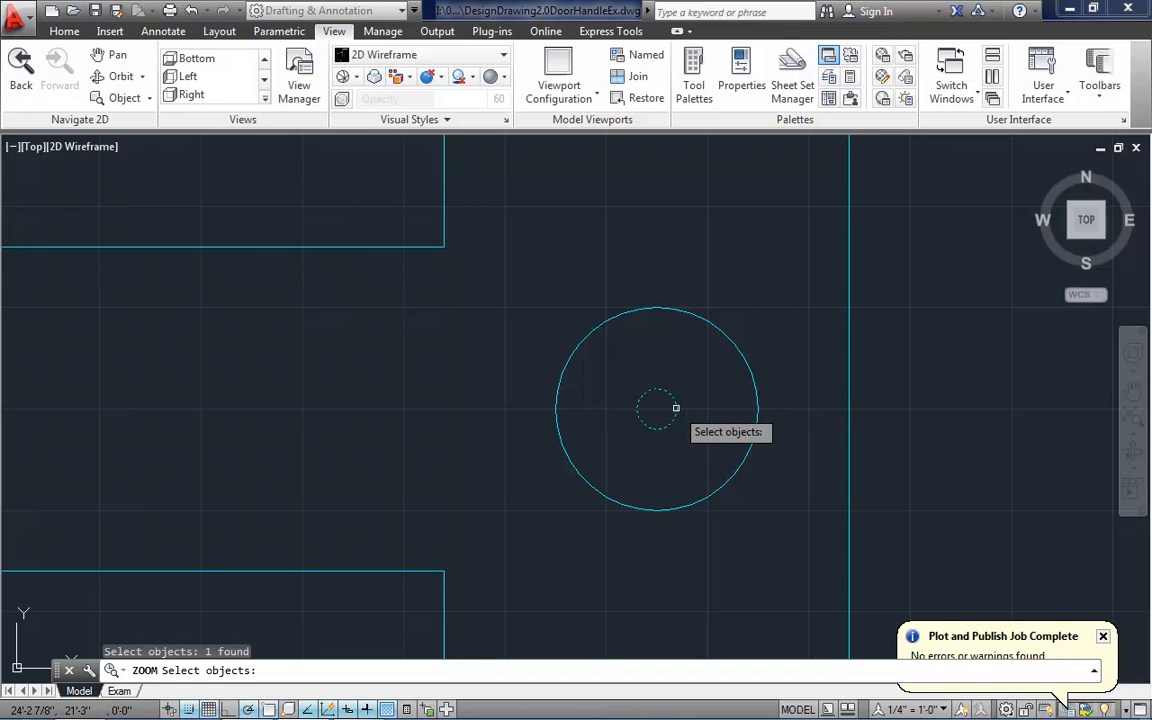
pyautogui.press('Return')
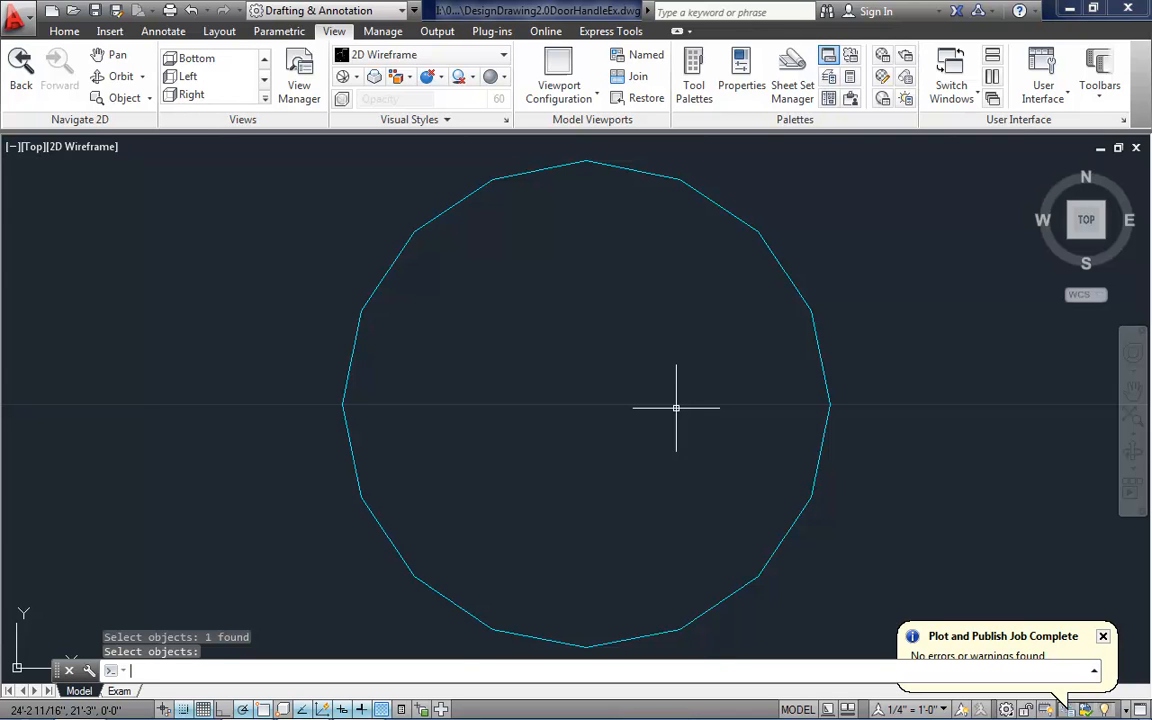
pyautogui.write('regen')
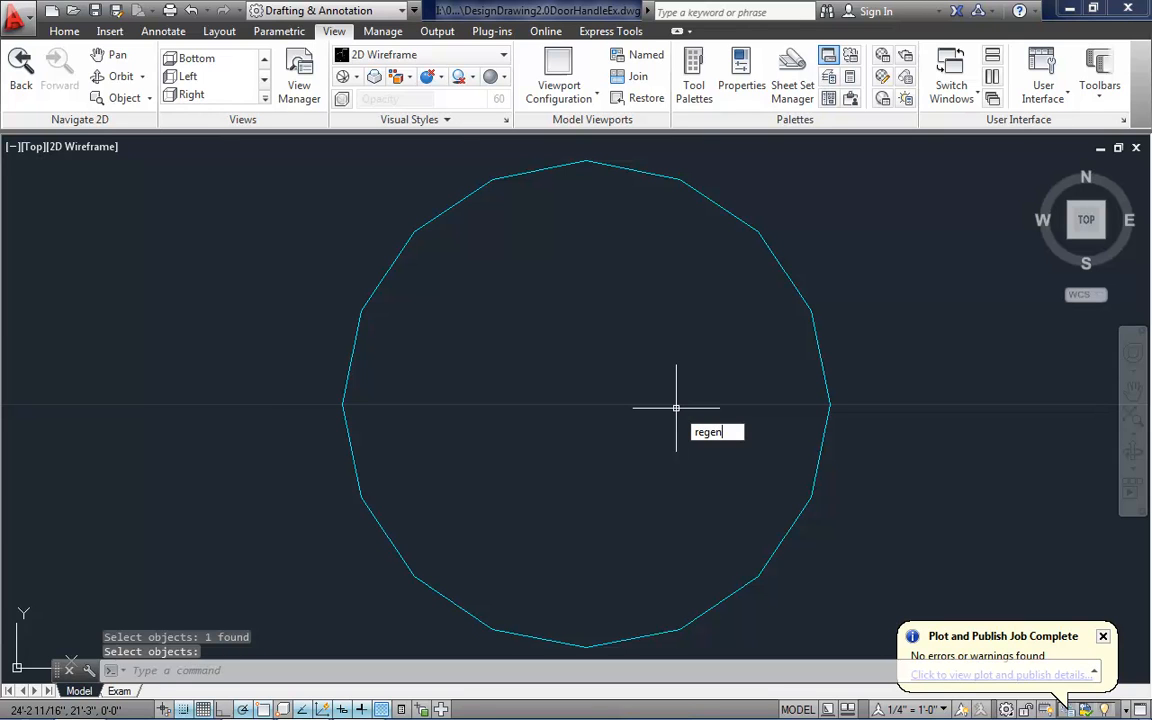
pyautogui.press('Return')
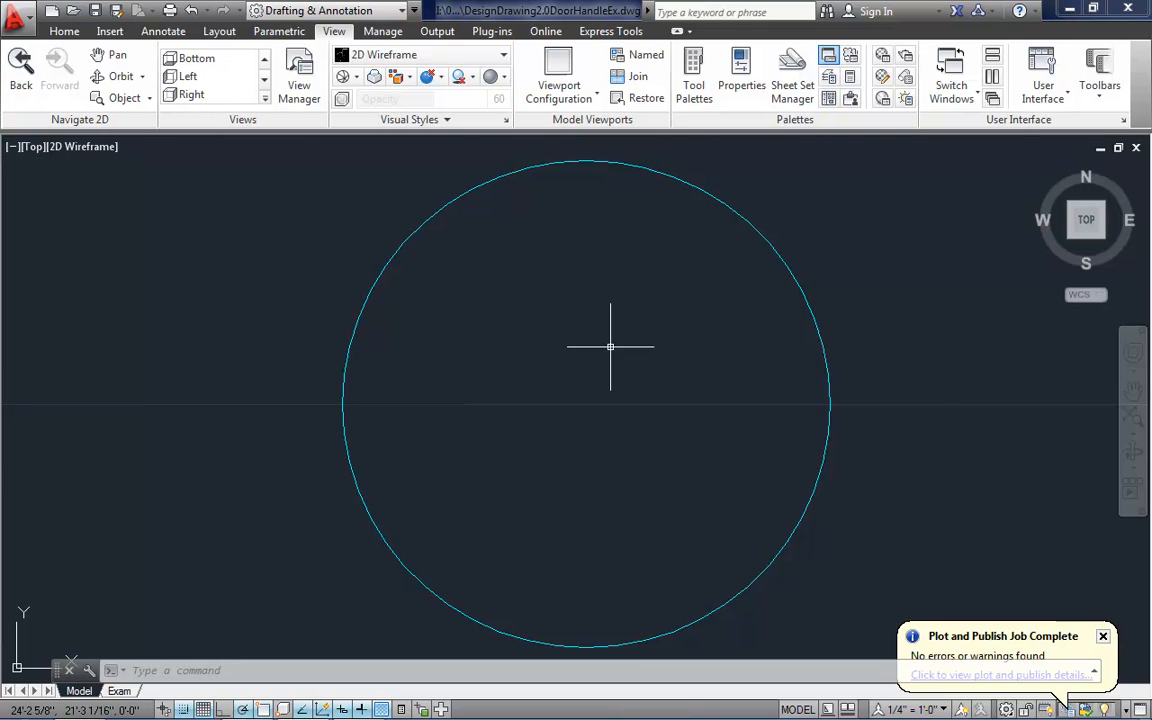
# Turn off polar tracking, object snap, object snap tracking and dynamic UCS, turn on 3D object snap, and toggle the lineweight display
pyautogui.click(64, 31)
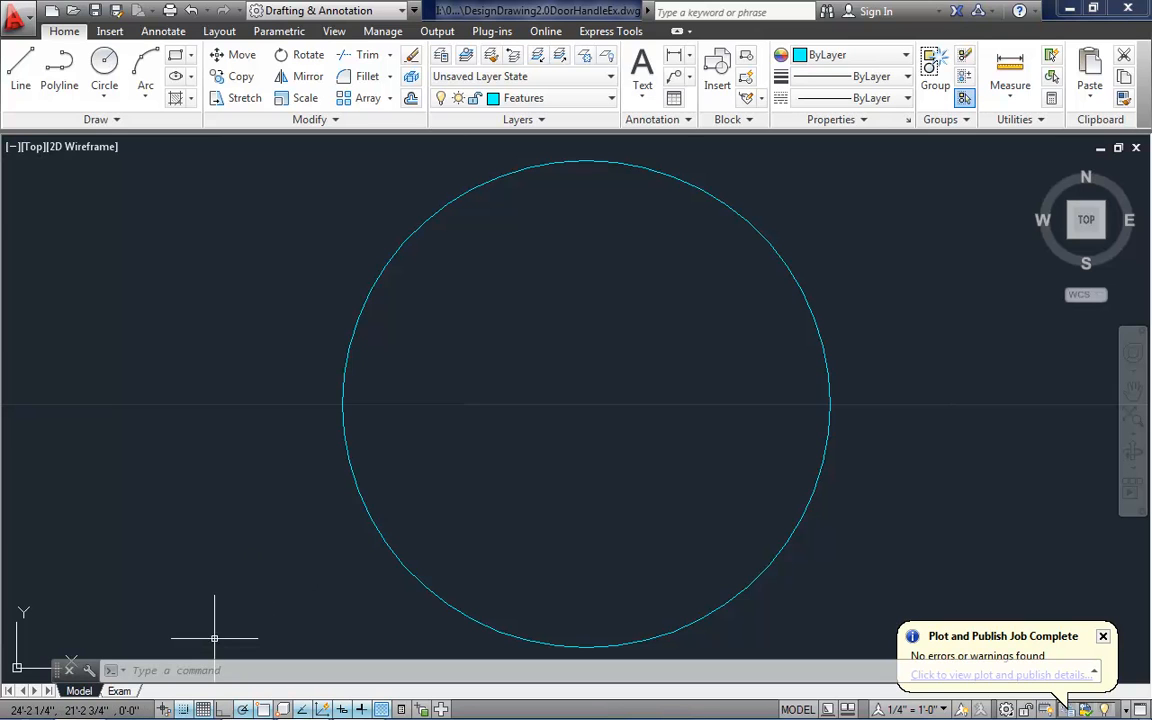
pyautogui.click(245, 709)
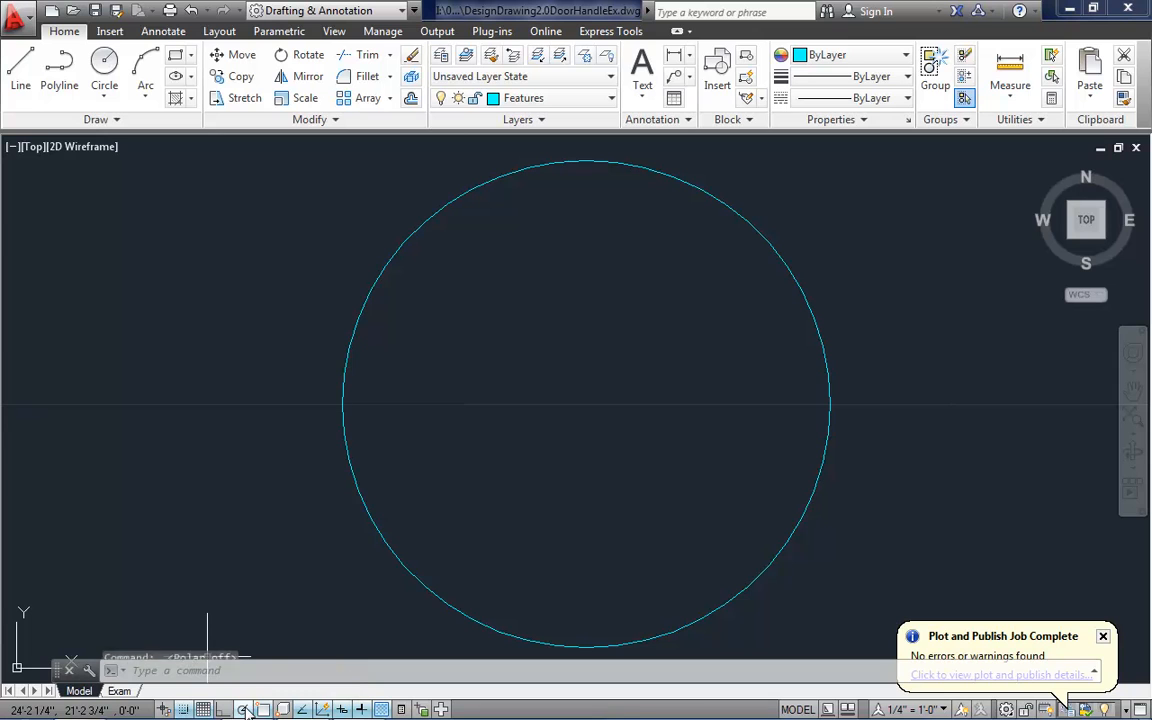
pyautogui.click(265, 709)
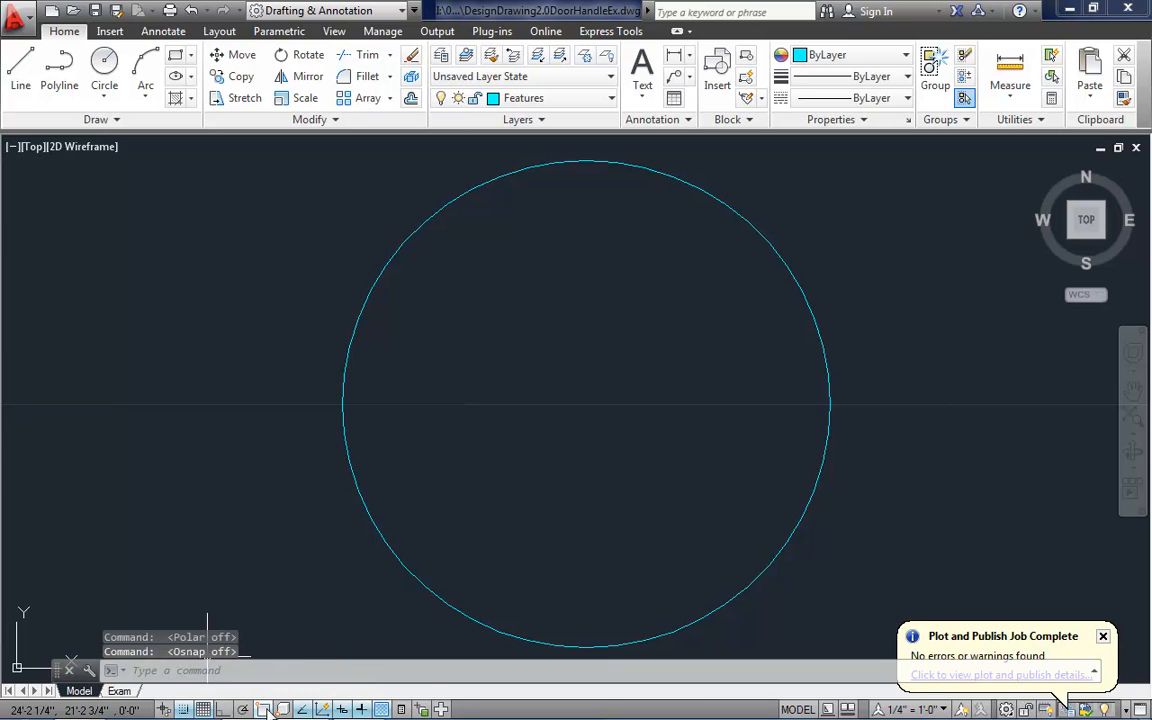
pyautogui.click(284, 709)
pyautogui.click(302, 709)
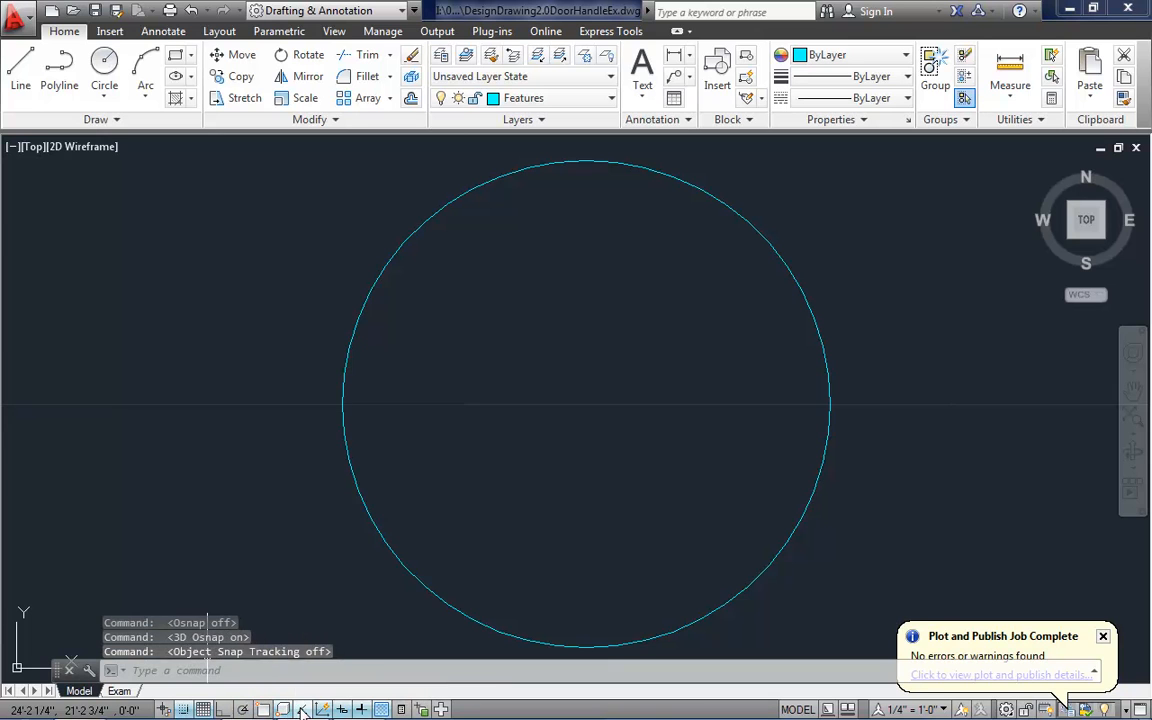
pyautogui.click(322, 709)
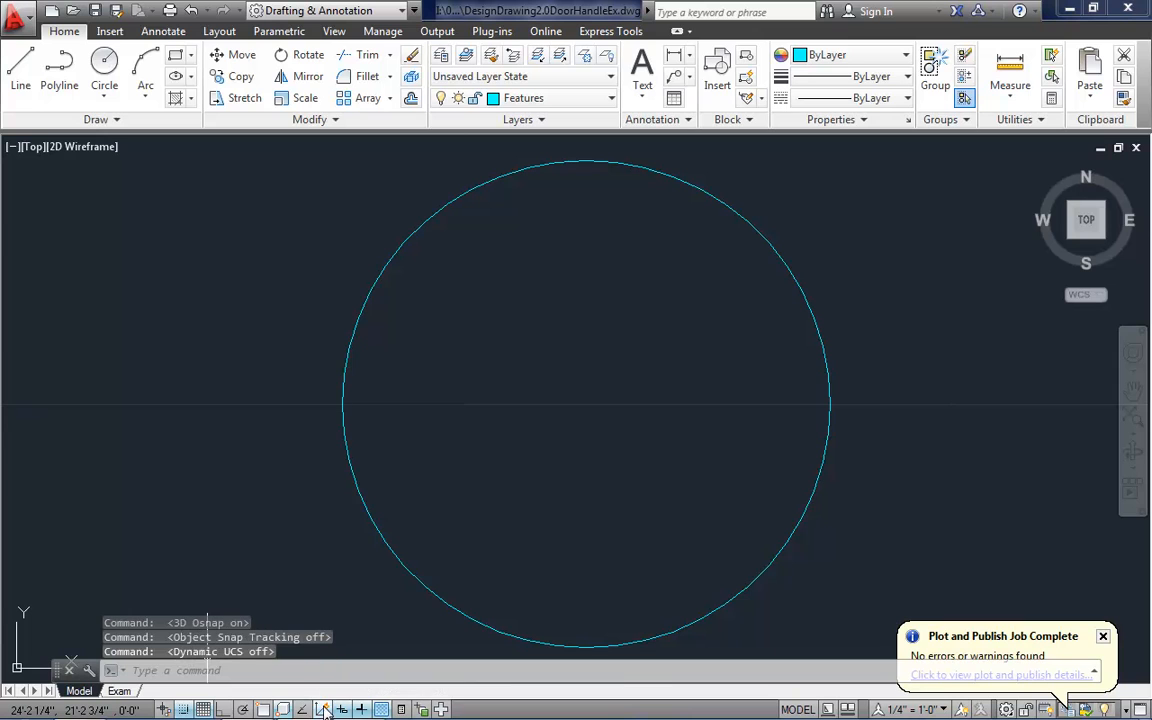
pyautogui.click(381, 709)
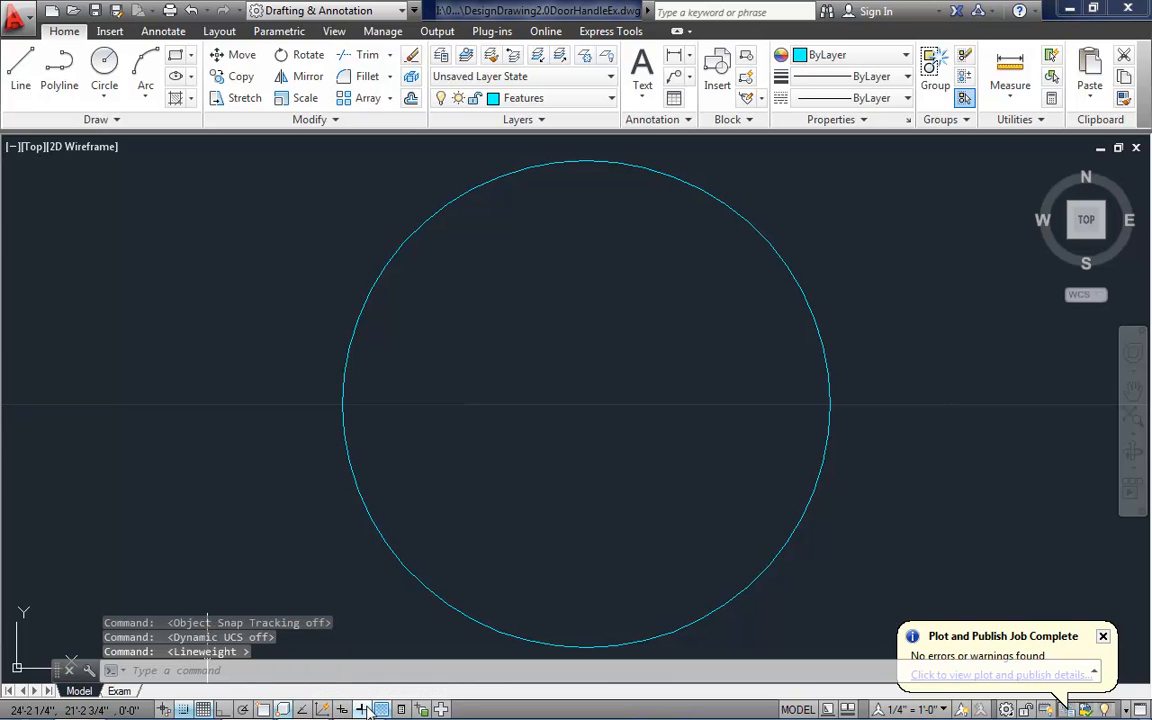
# Turn off 3D object snap and set both the X and Y snap spacing to 1/64" in the drafting settings
pyautogui.click(284, 709)
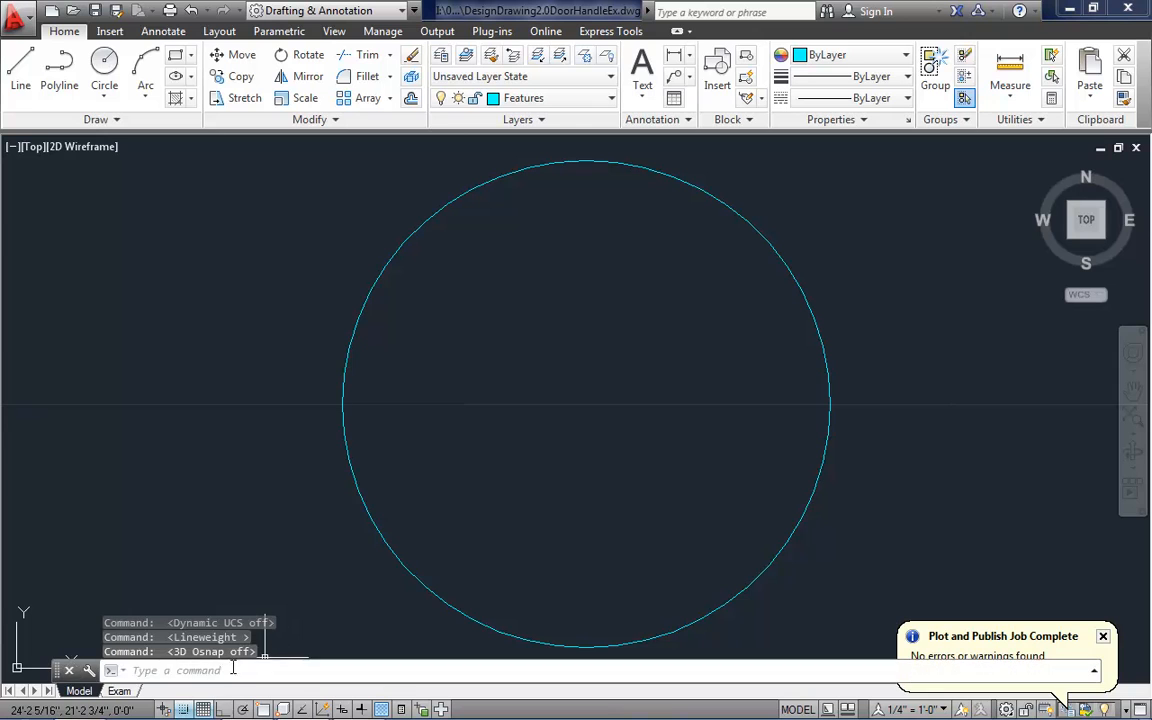
pyautogui.rightClick(203, 709)
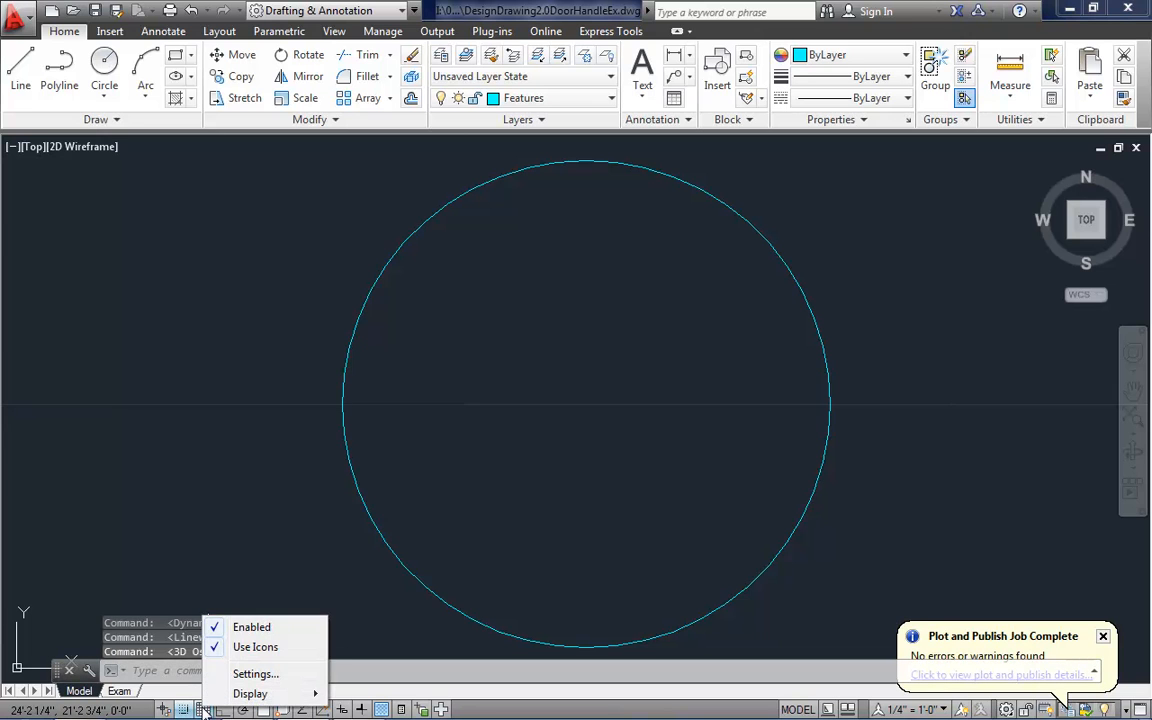
pyautogui.click(258, 674)
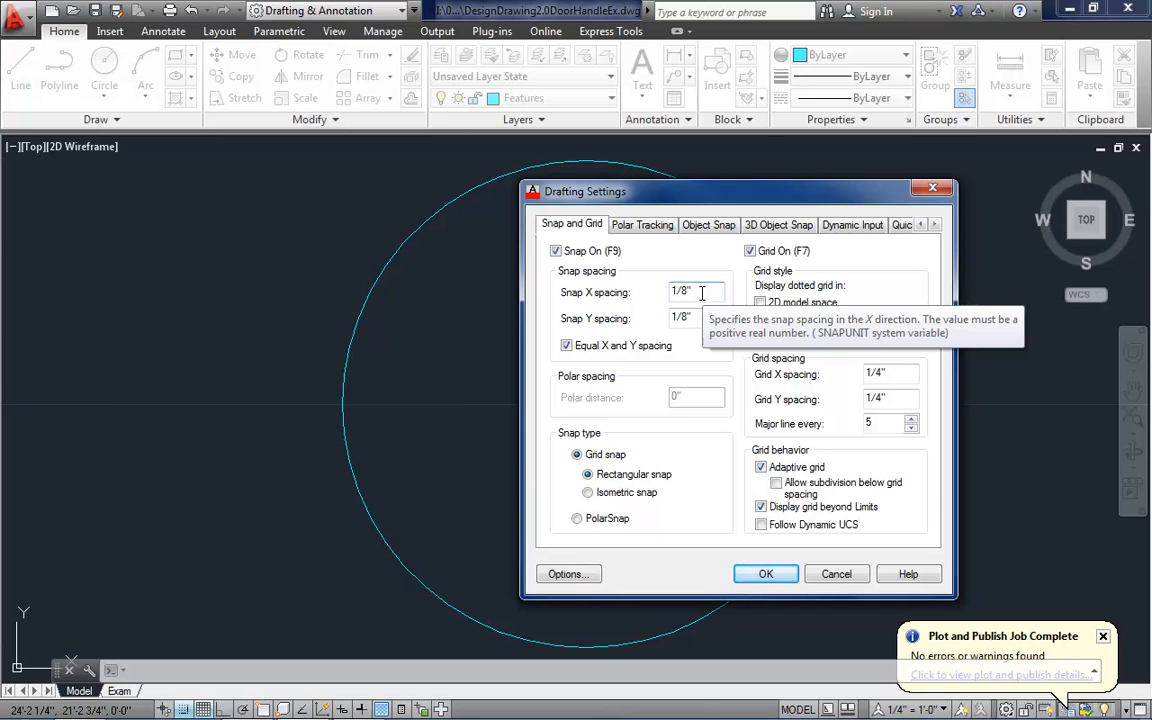
pyautogui.moveTo(702, 292); pyautogui.dragTo(633, 298)
pyautogui.write('1/')
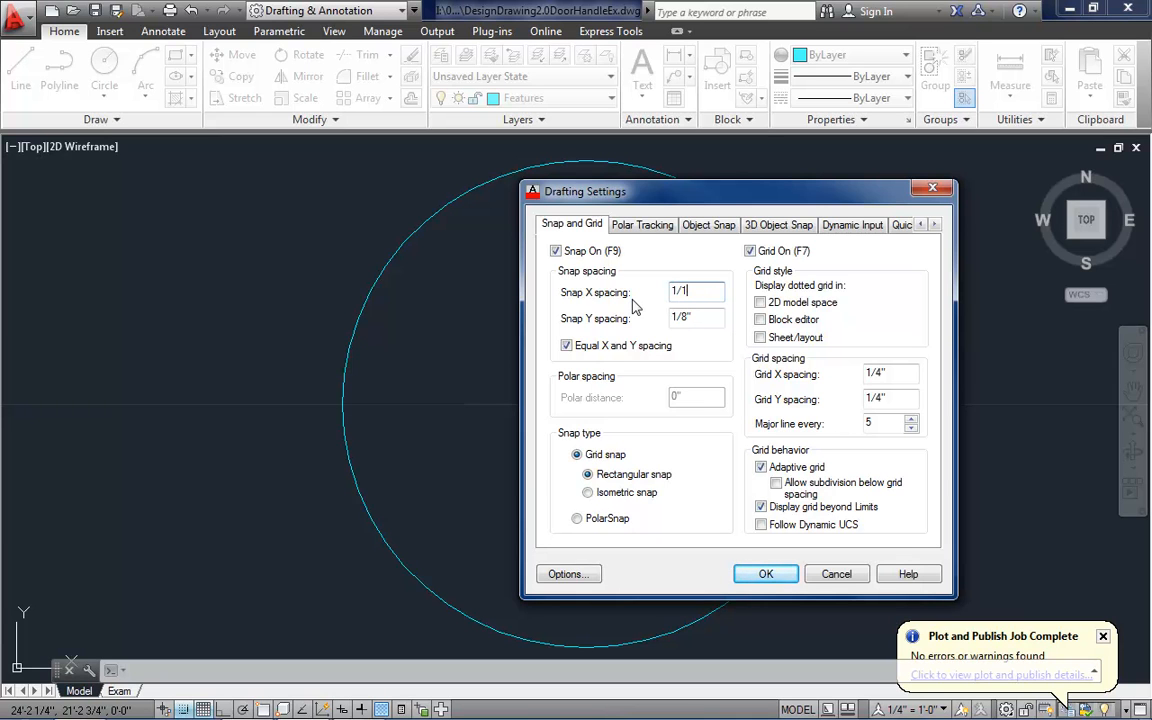
pyautogui.write('64')
pyautogui.click(706, 317)
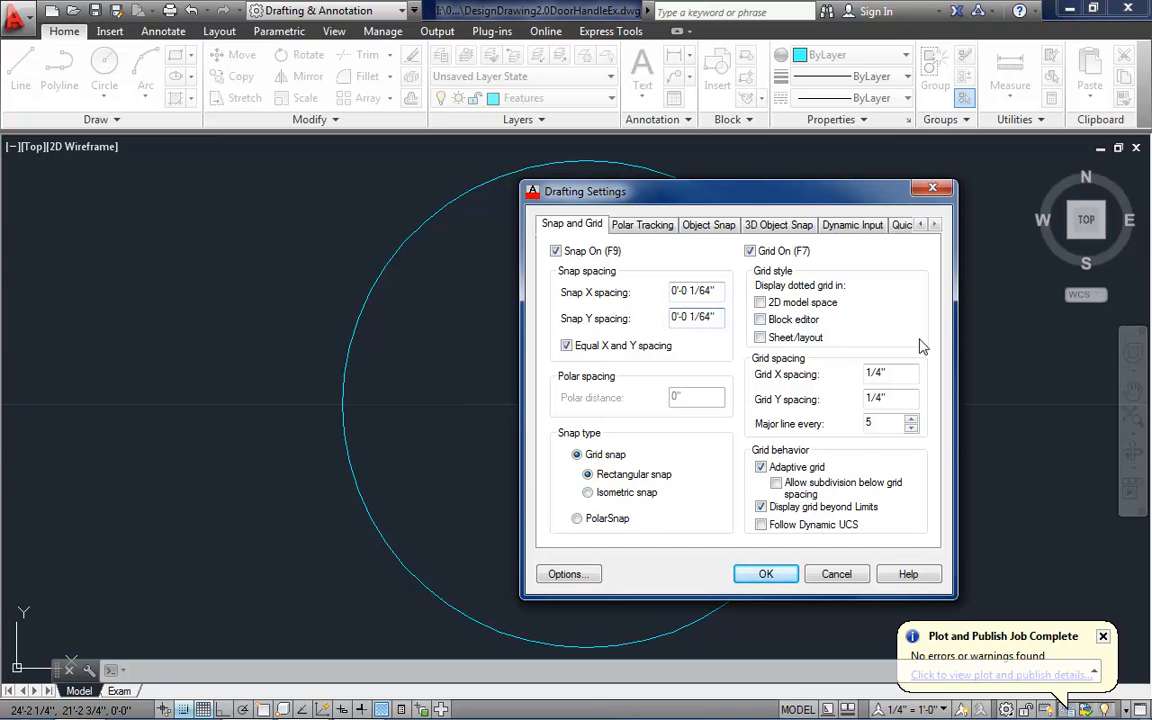
# Set the grid spacing to 1/8" and apply the drafting settings
pyautogui.moveTo(895, 372); pyautogui.dragTo(828, 374)
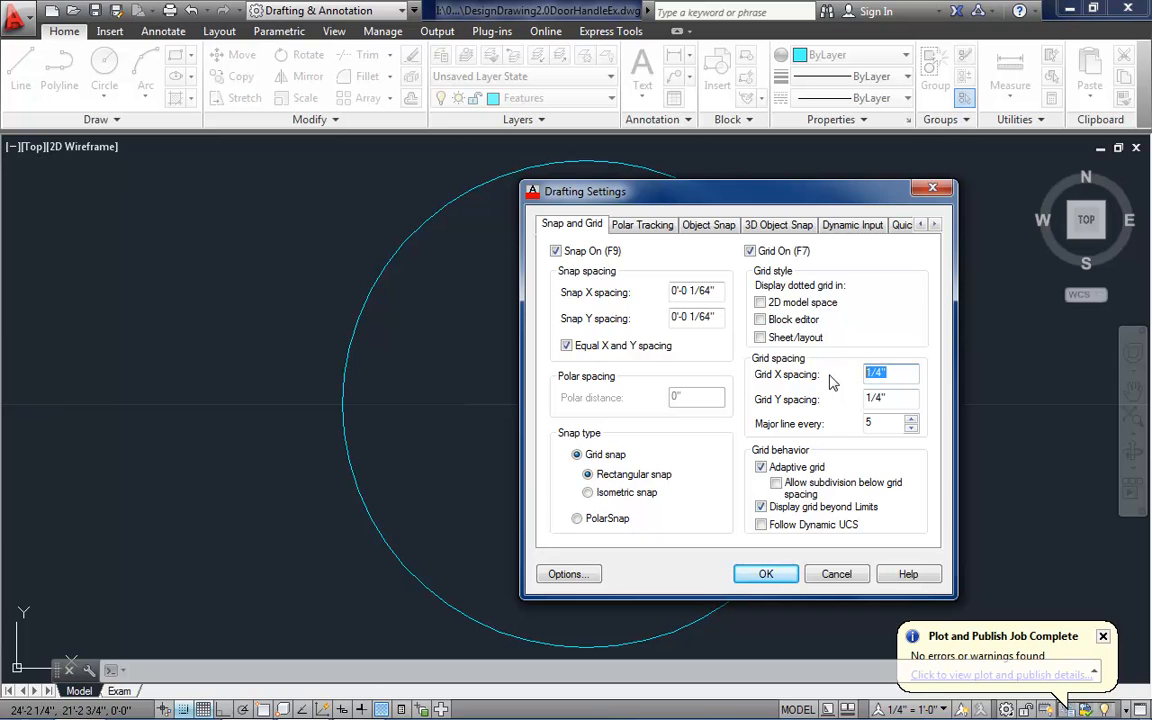
pyautogui.write('1')
pyautogui.press('Tab')
pyautogui.write('1/8')
pyautogui.click(768, 574)
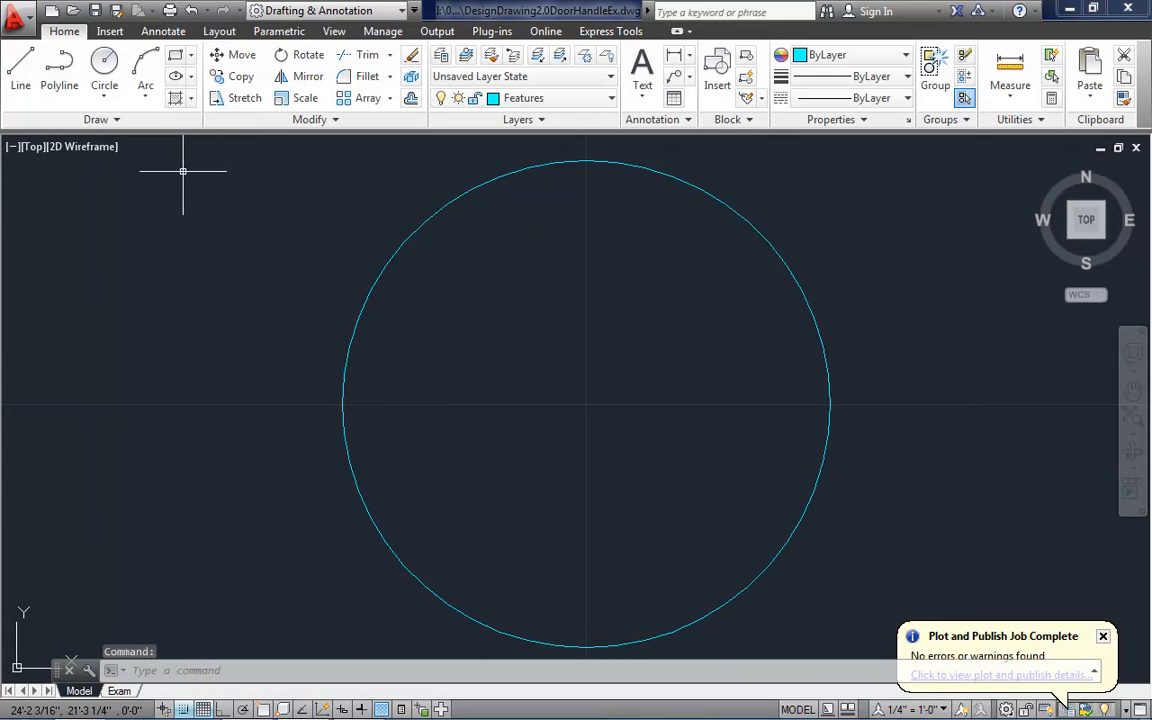
# Draw a narrow vertical rectangle about 1/4" tall outside the circle's left side, from the circle's centre height up to its top
pyautogui.click(175, 56)
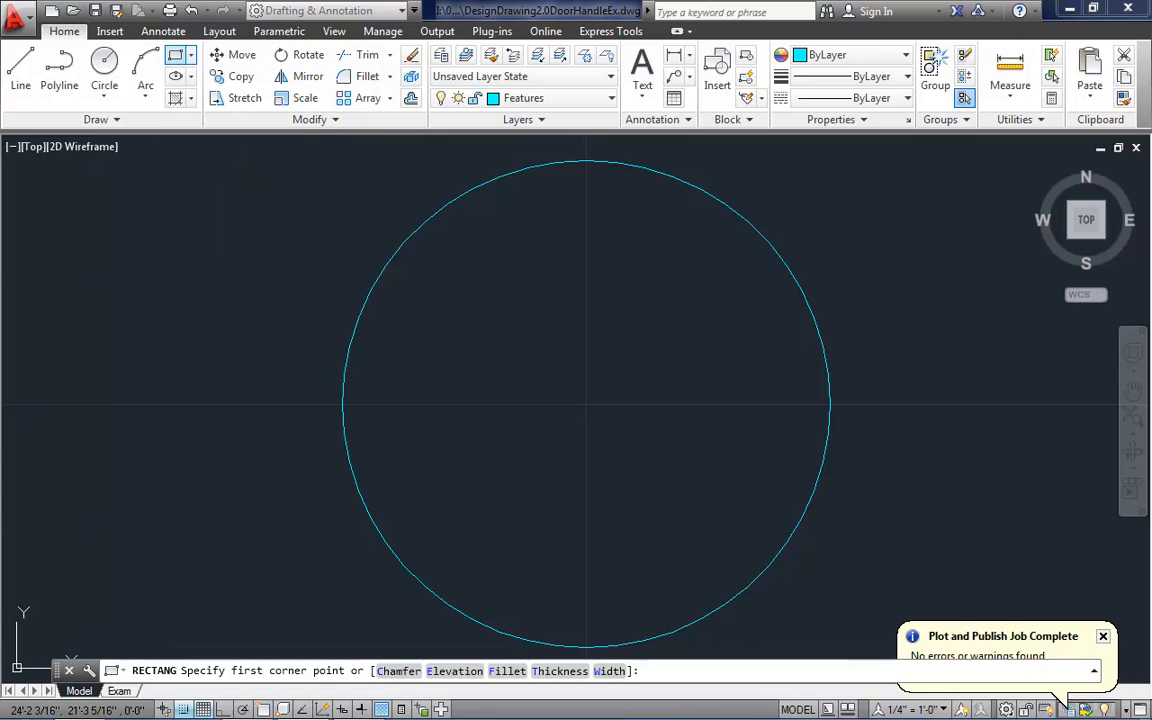
pyautogui.click(221, 404)
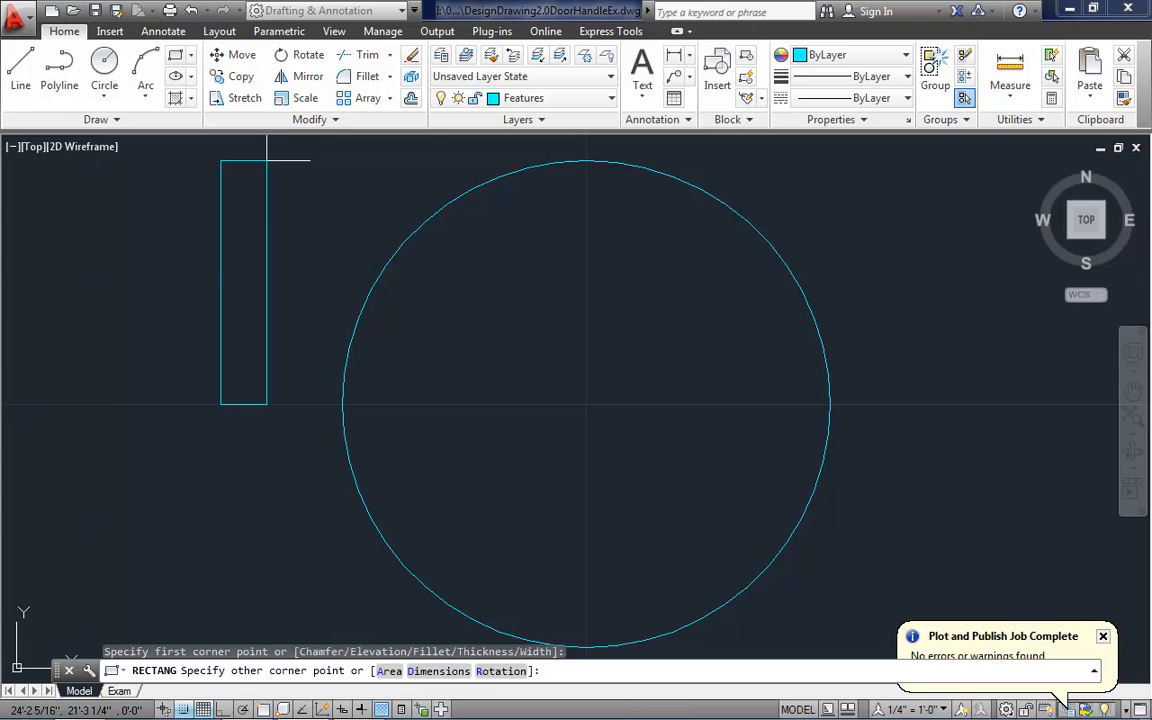
pyautogui.click(267, 160)
pyautogui.moveTo(266, 215)
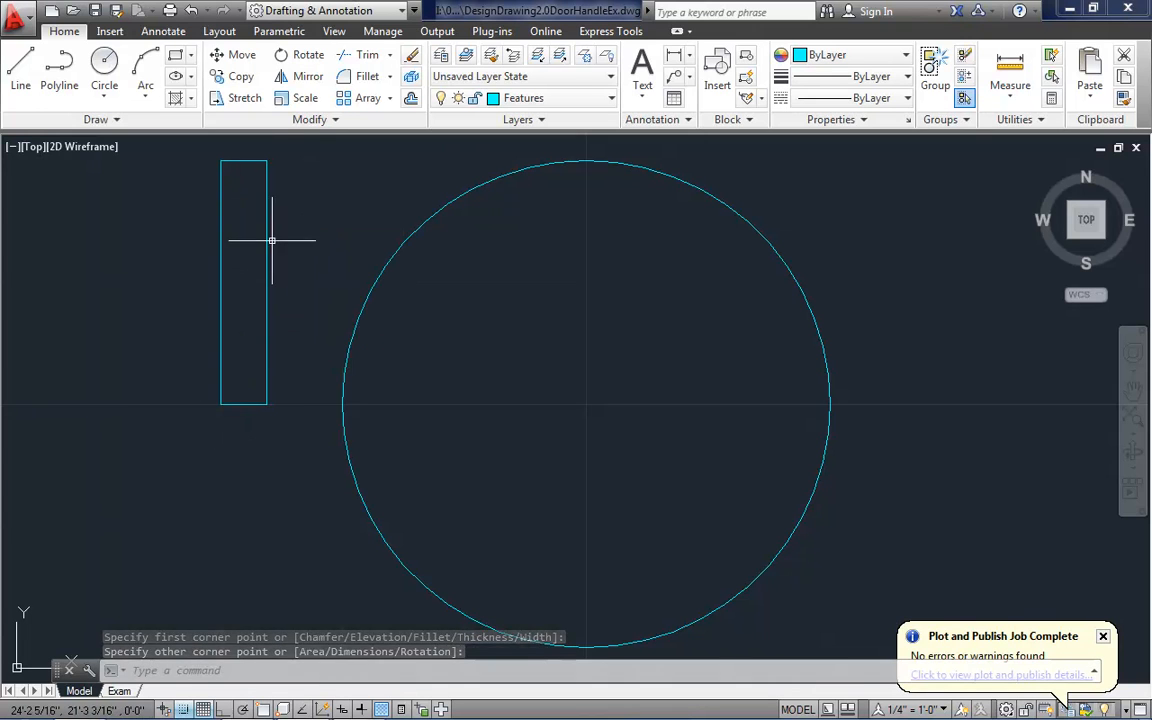
# Narrow the rectangle by stretching its right edge one snap increment inward
pyautogui.click(243, 160)
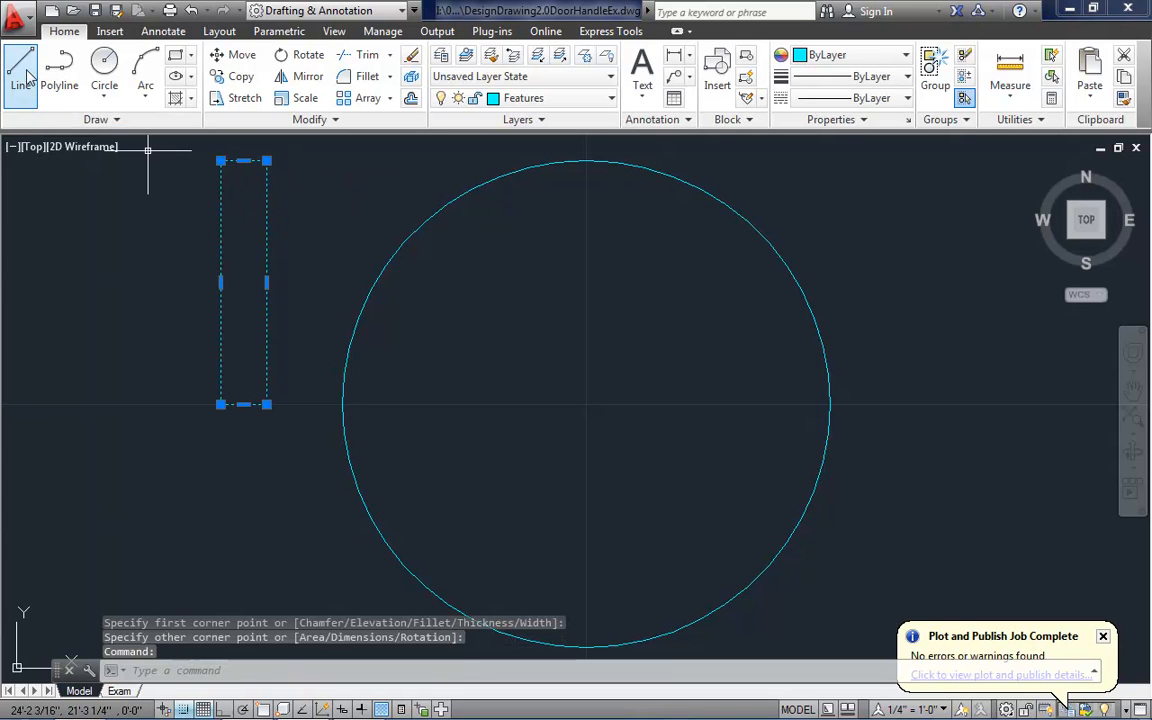
pyautogui.click(266, 282)
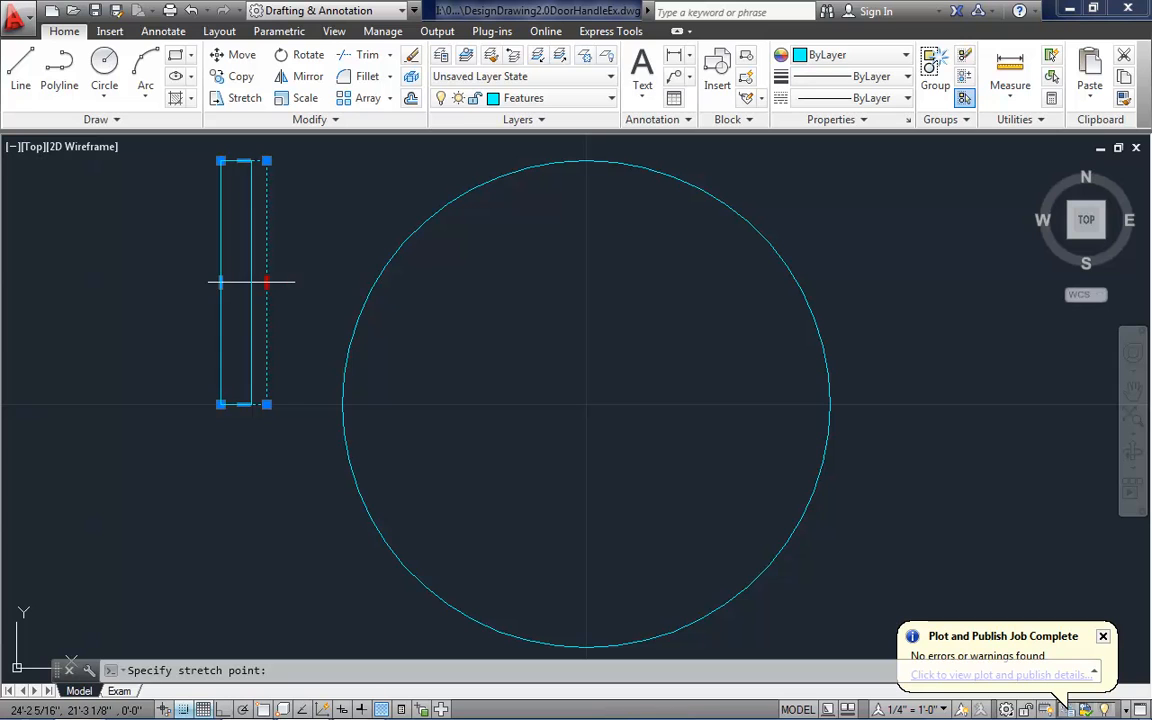
pyautogui.click(247, 277)
pyautogui.click(249, 280)
pyautogui.press('Escape')
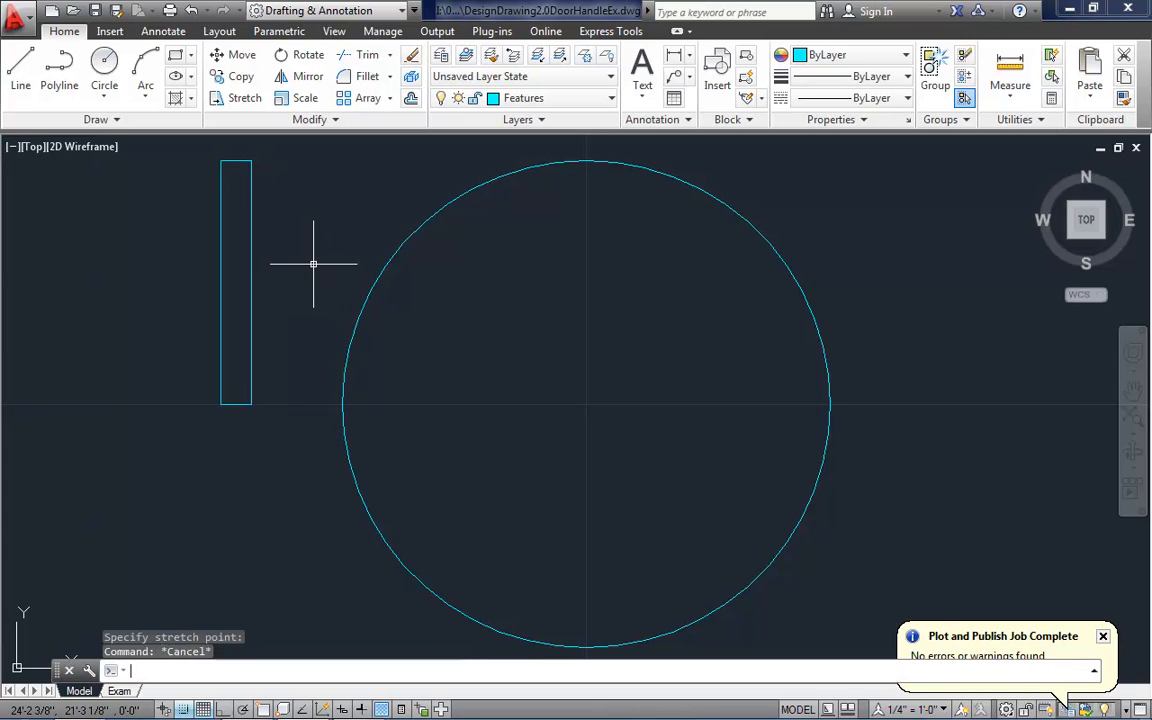
# Draw a diagonal line from the rectangle's upper-left corner to its lower-right corner
pyautogui.click(20, 70)
pyautogui.click(224, 164)
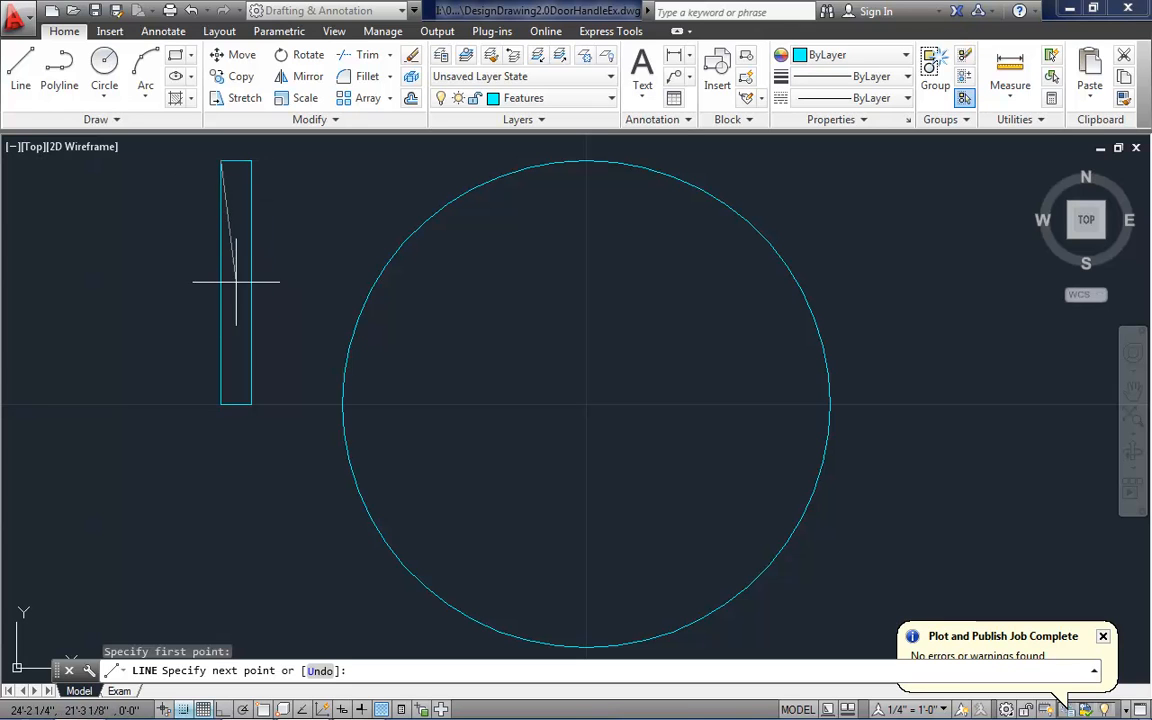
pyautogui.click(251, 404)
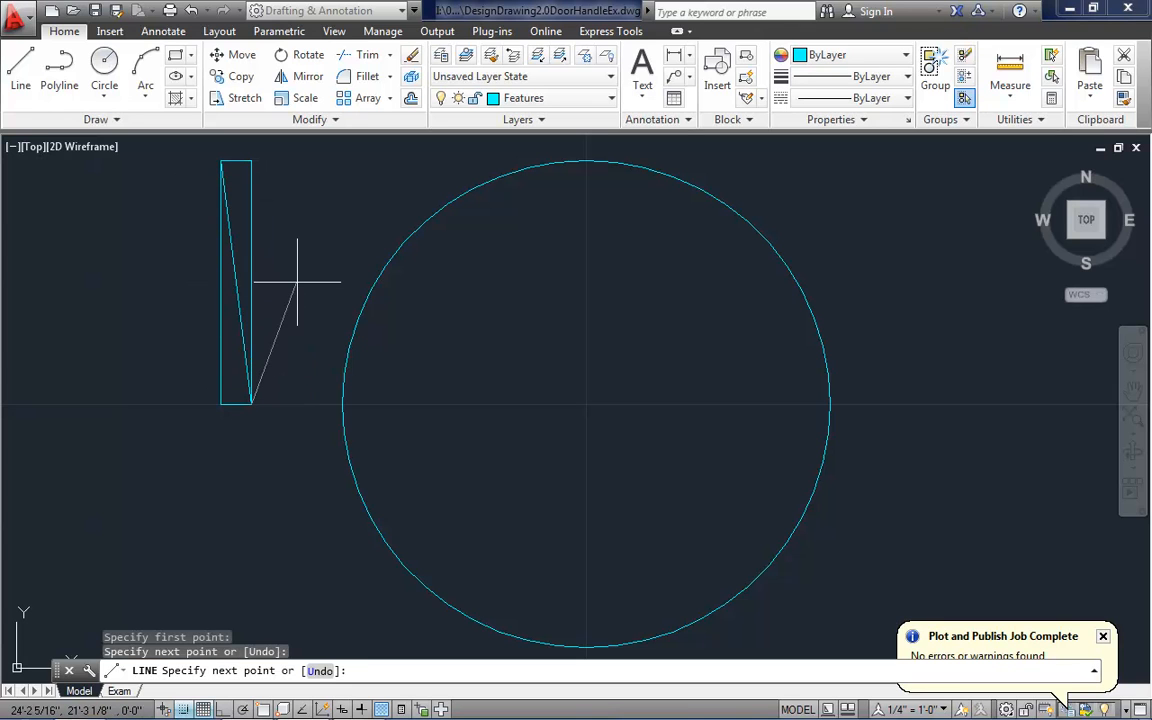
pyautogui.press('Return')
# Move the rectangle and diagonal by the diagonal's midpoint to the circle's centre using object snap, and erase the diagonal
pyautogui.click(281, 149)
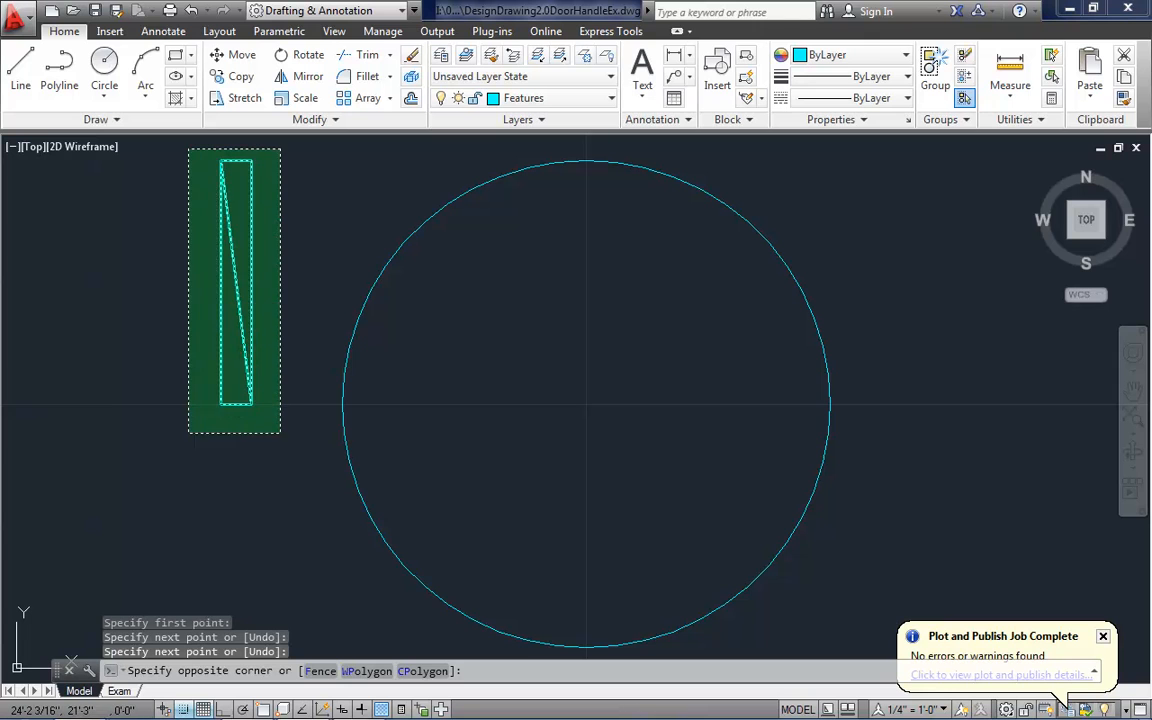
pyautogui.click(192, 434)
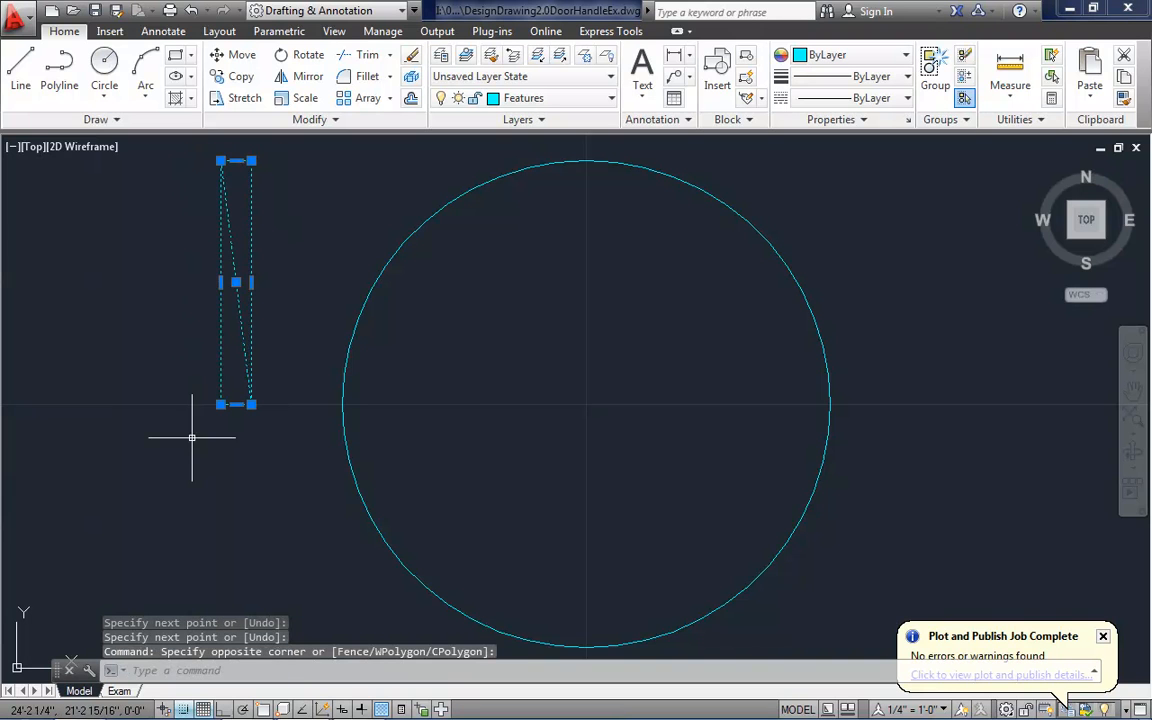
pyautogui.click(236, 282)
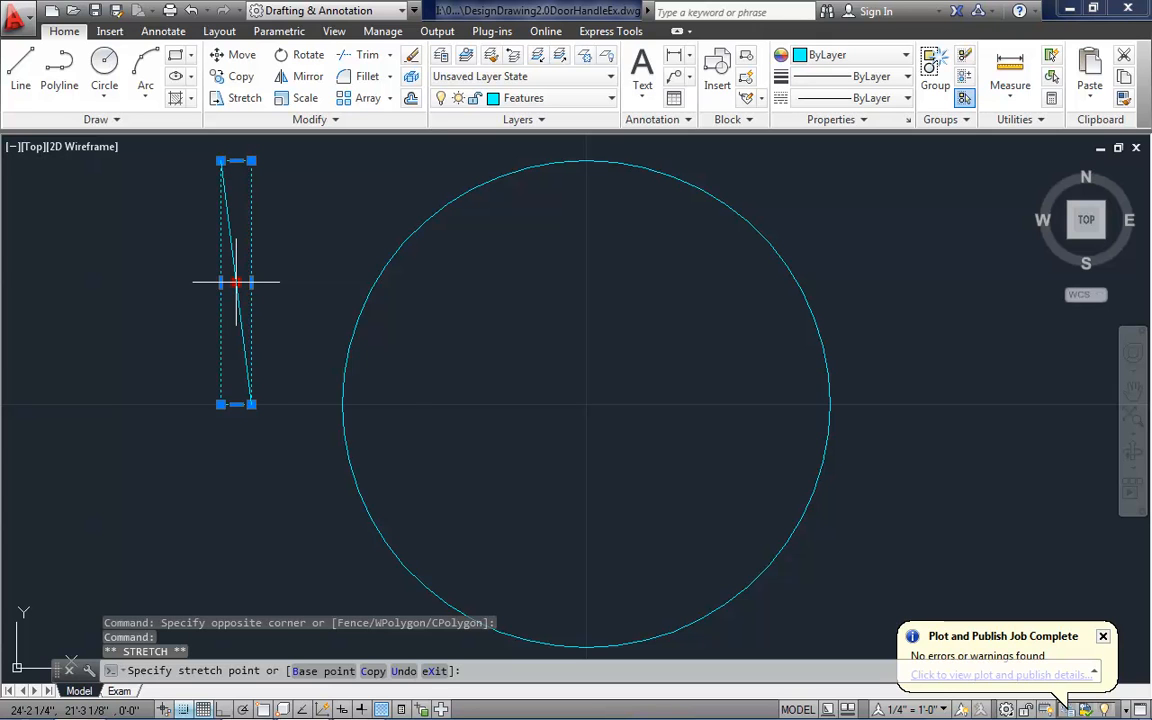
pyautogui.rightClick(236, 282)
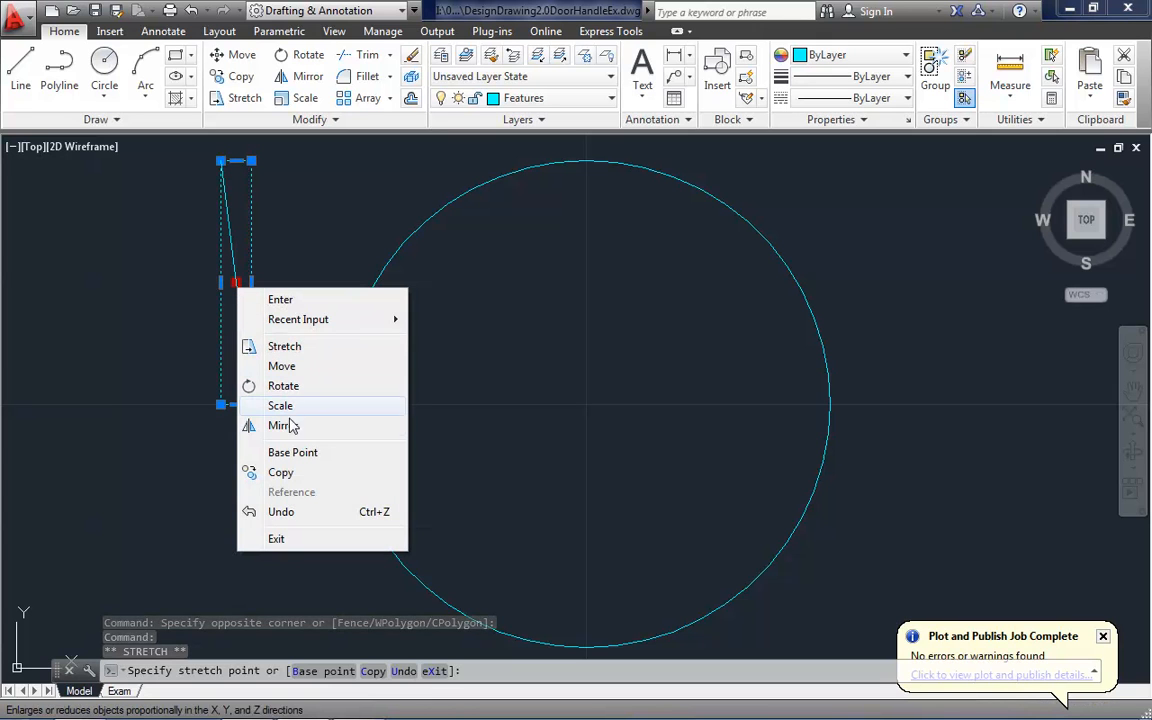
pyautogui.click(300, 366)
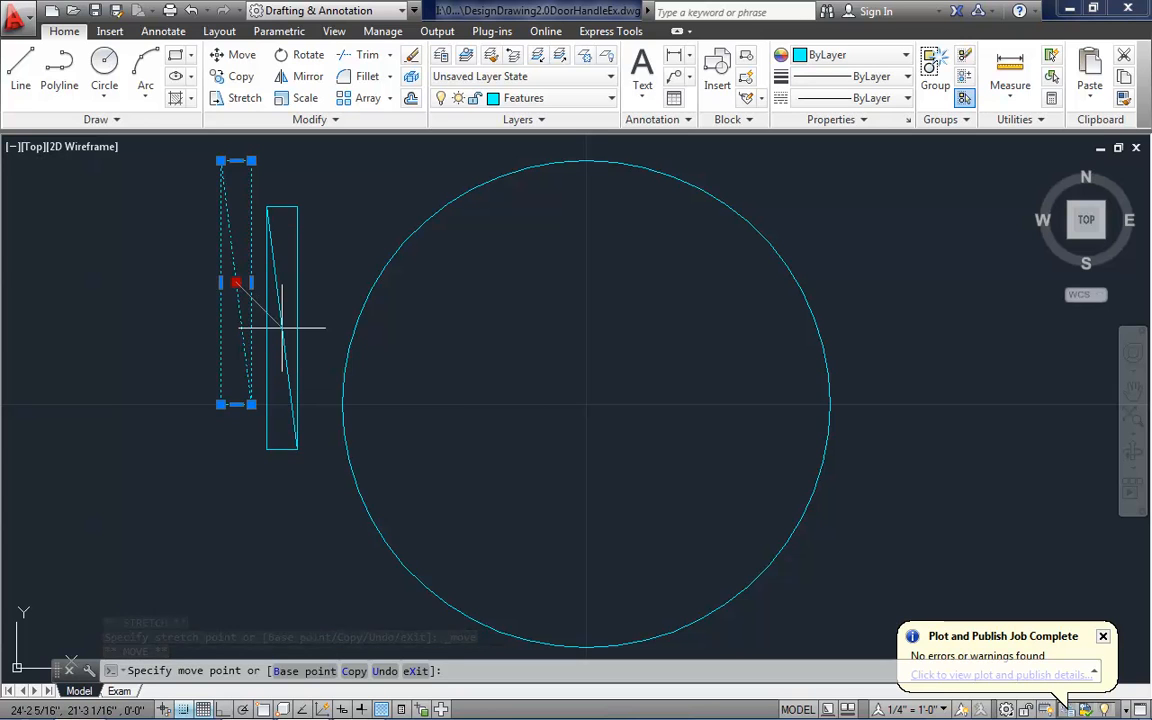
pyautogui.click(264, 709)
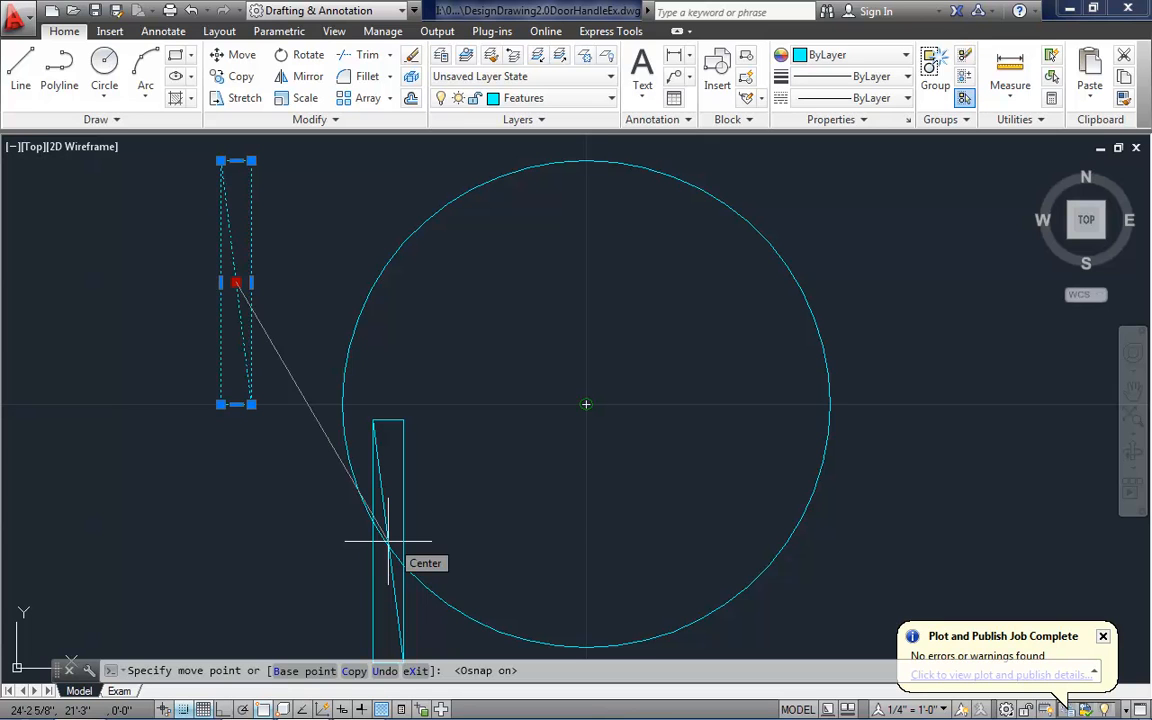
pyautogui.click(388, 541)
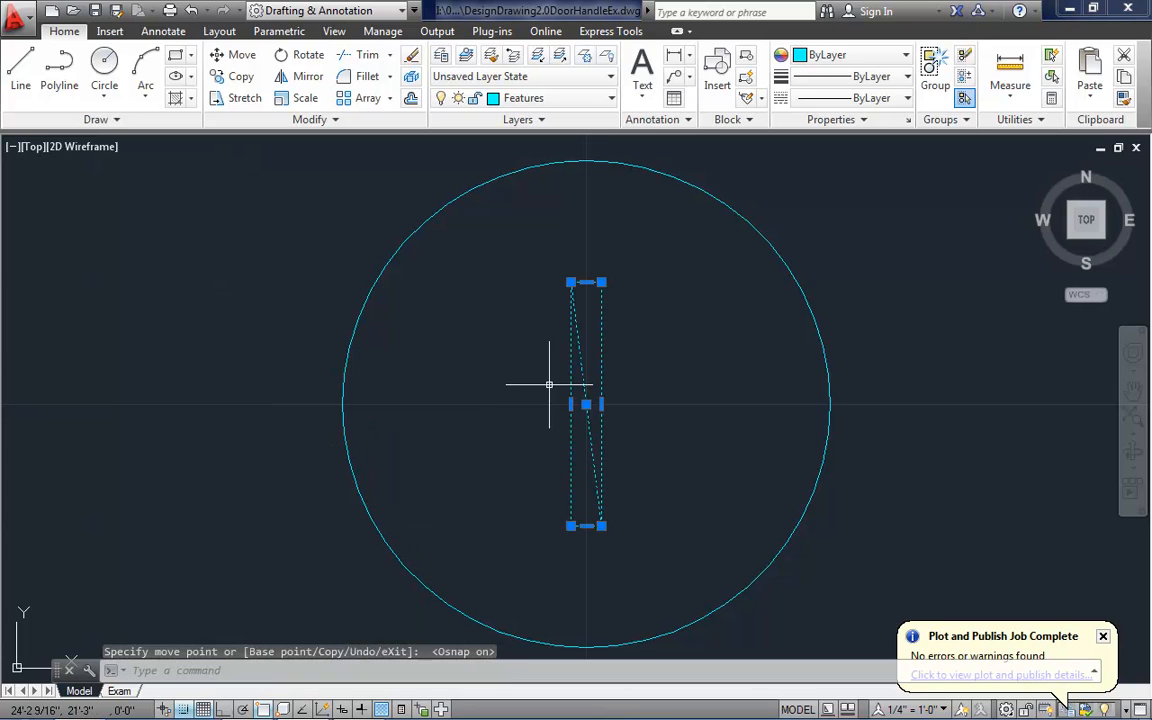
pyautogui.press('Escape')
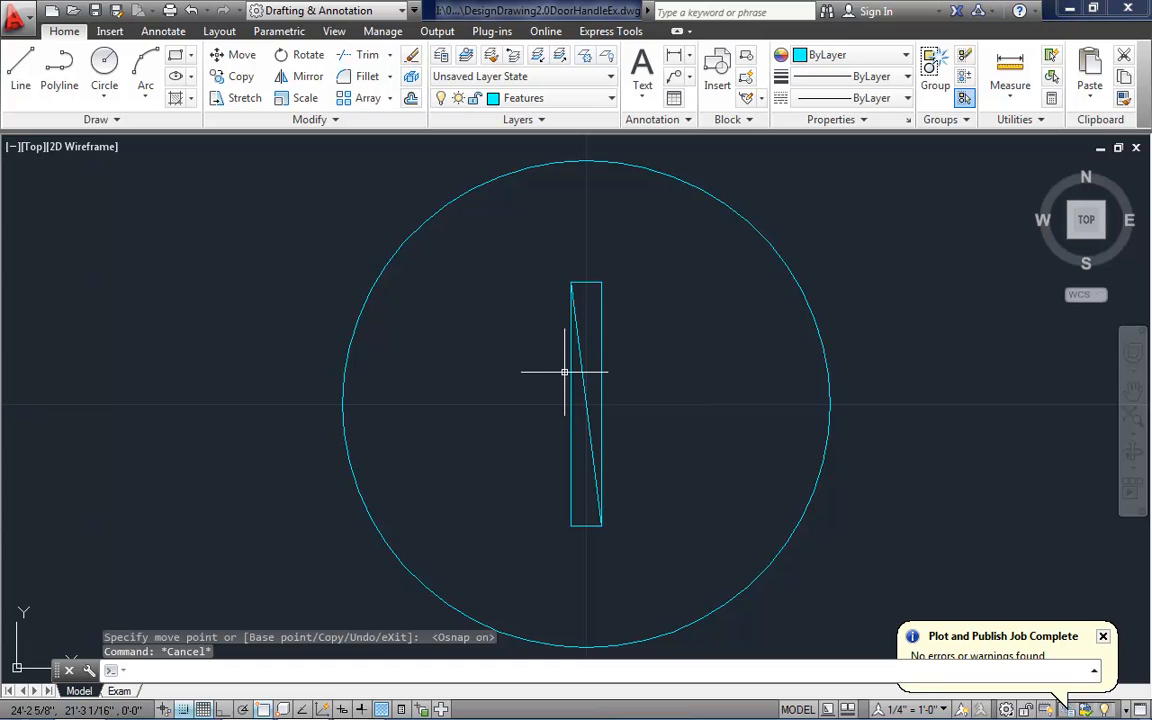
pyautogui.click(581, 372)
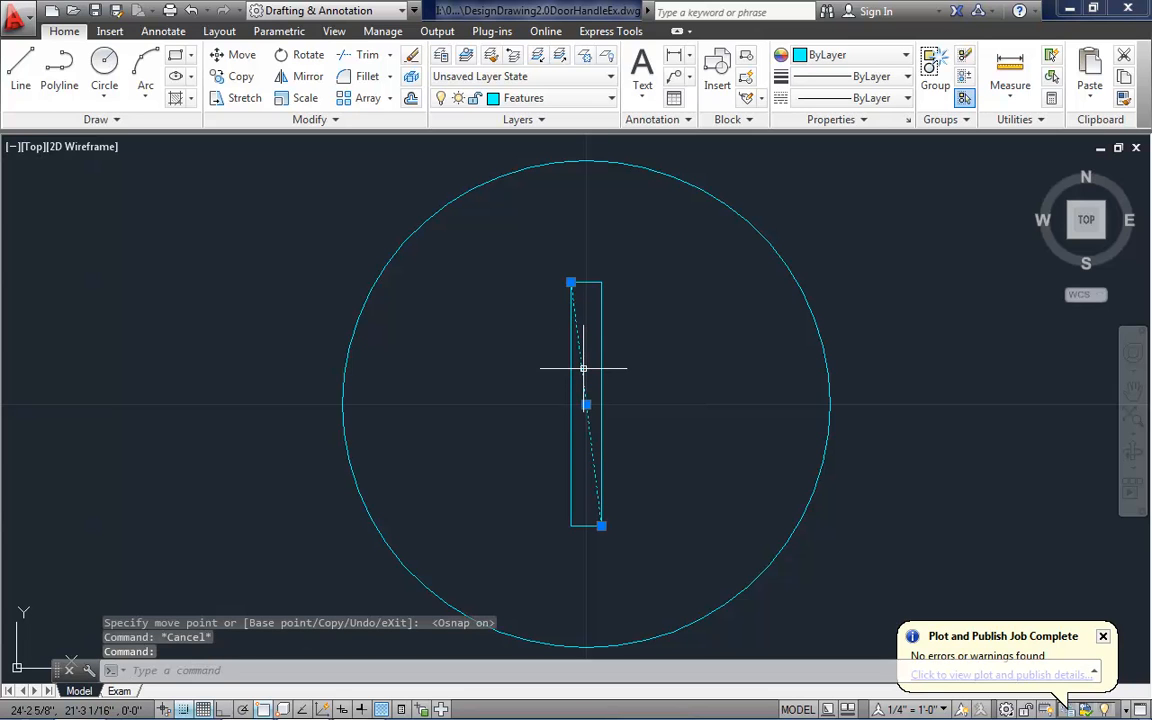
pyautogui.press('Delete')
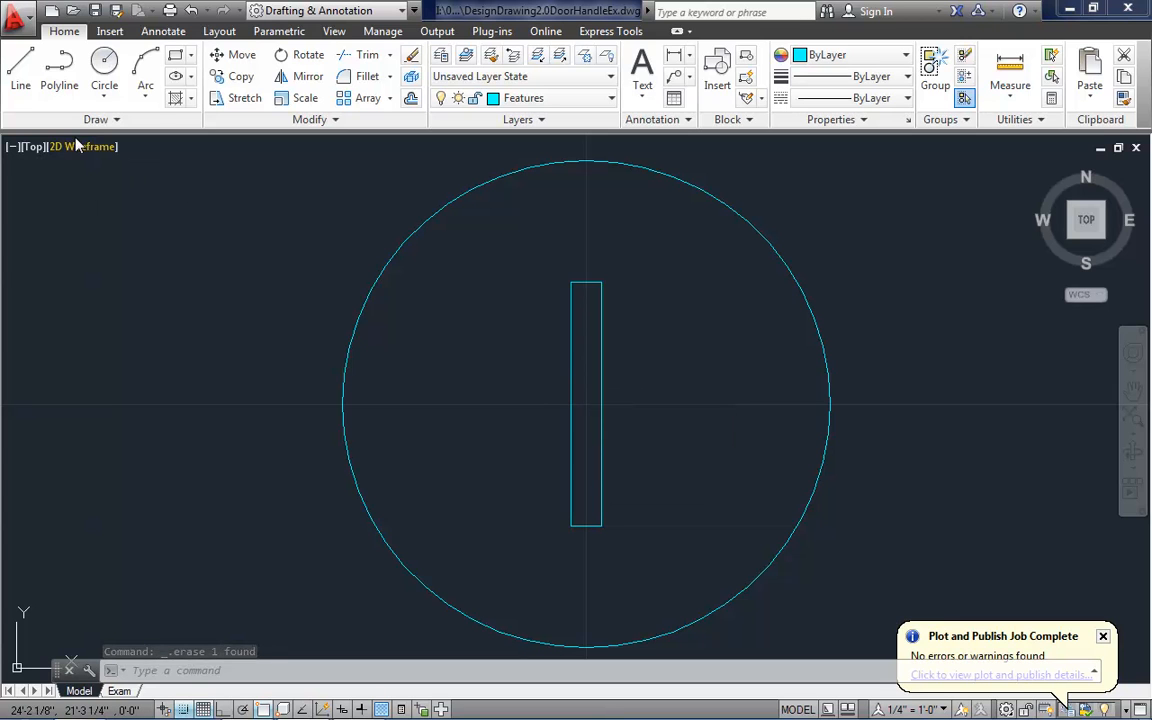
# Start a line along the rectangle's bottom edge, from its lower-left corner to its lower-right corner
pyautogui.click(21, 65)
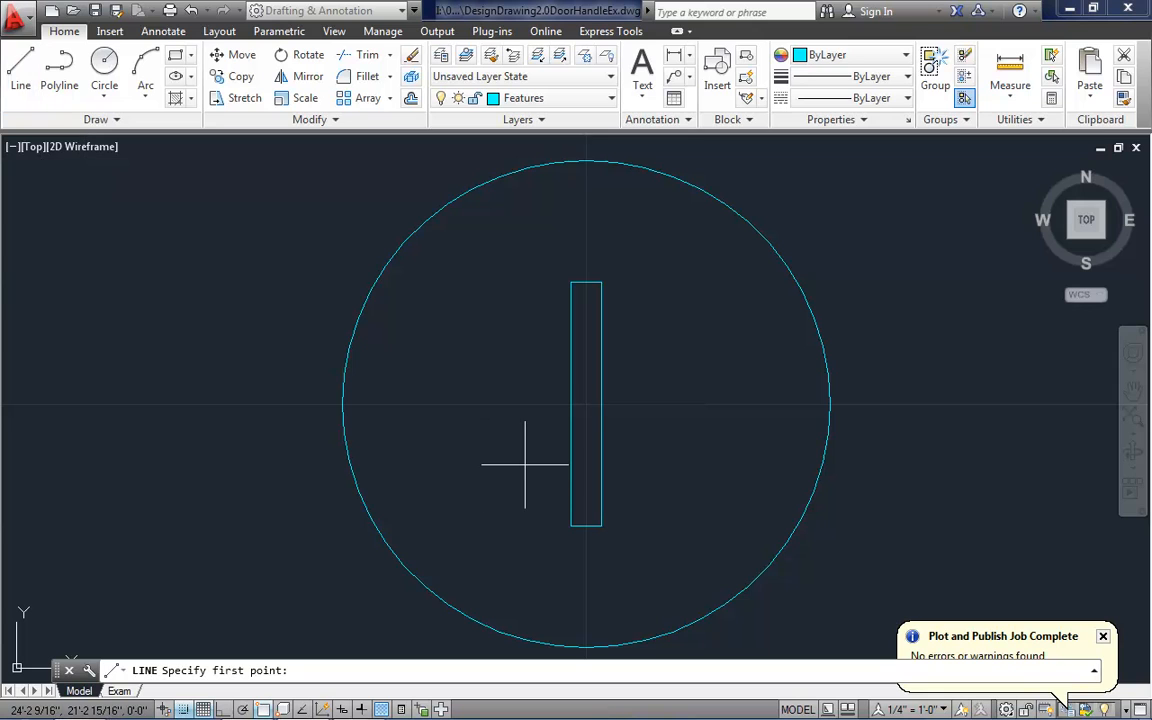
pyautogui.click(570, 526)
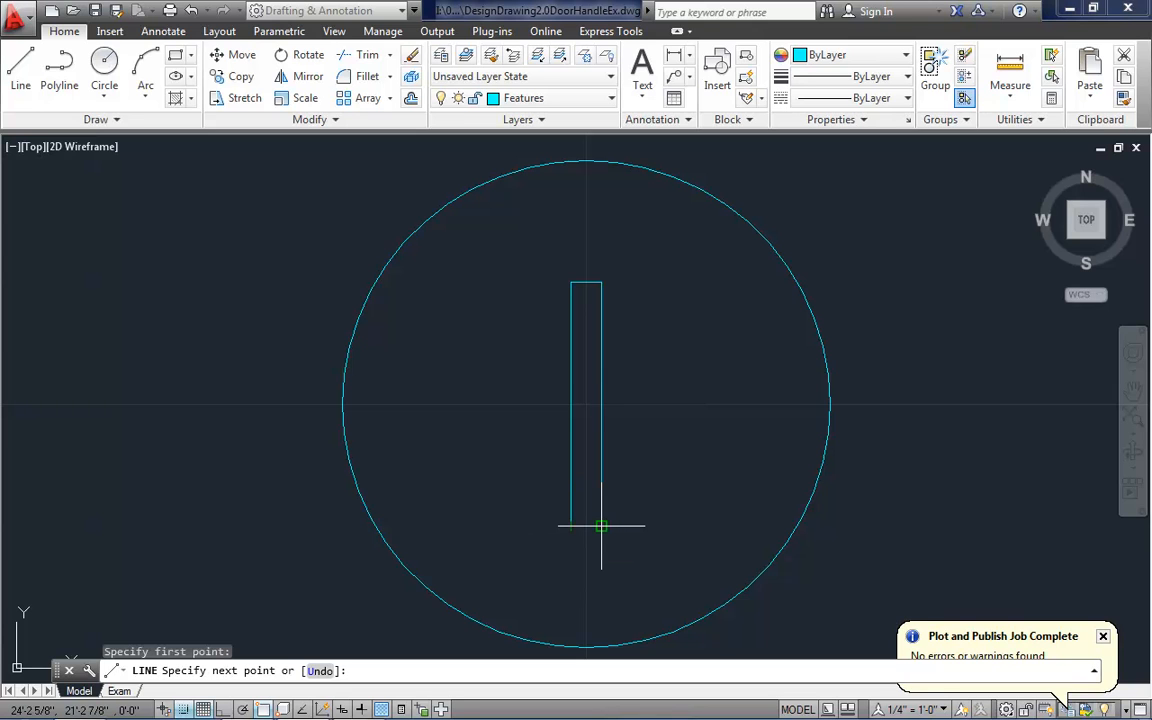
pyautogui.click(601, 526)
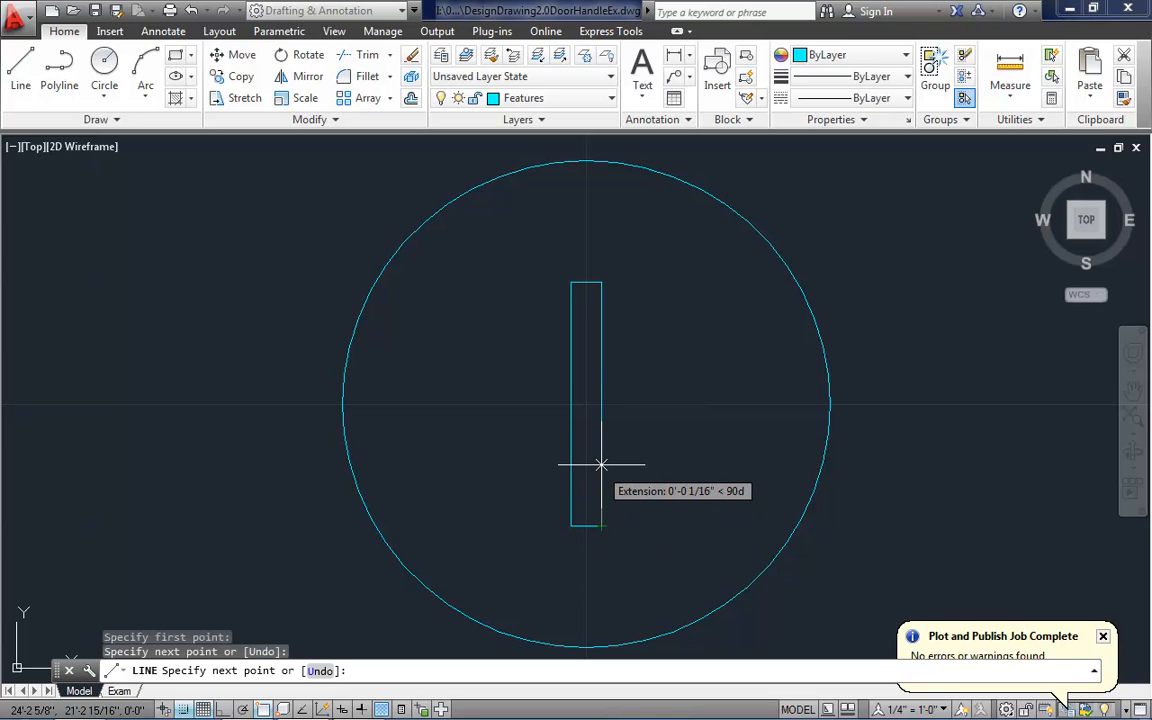
# Undo the segment placed up the rectangle's right edge and turn off object snap while keeping the line running
pyautogui.click(601, 465)
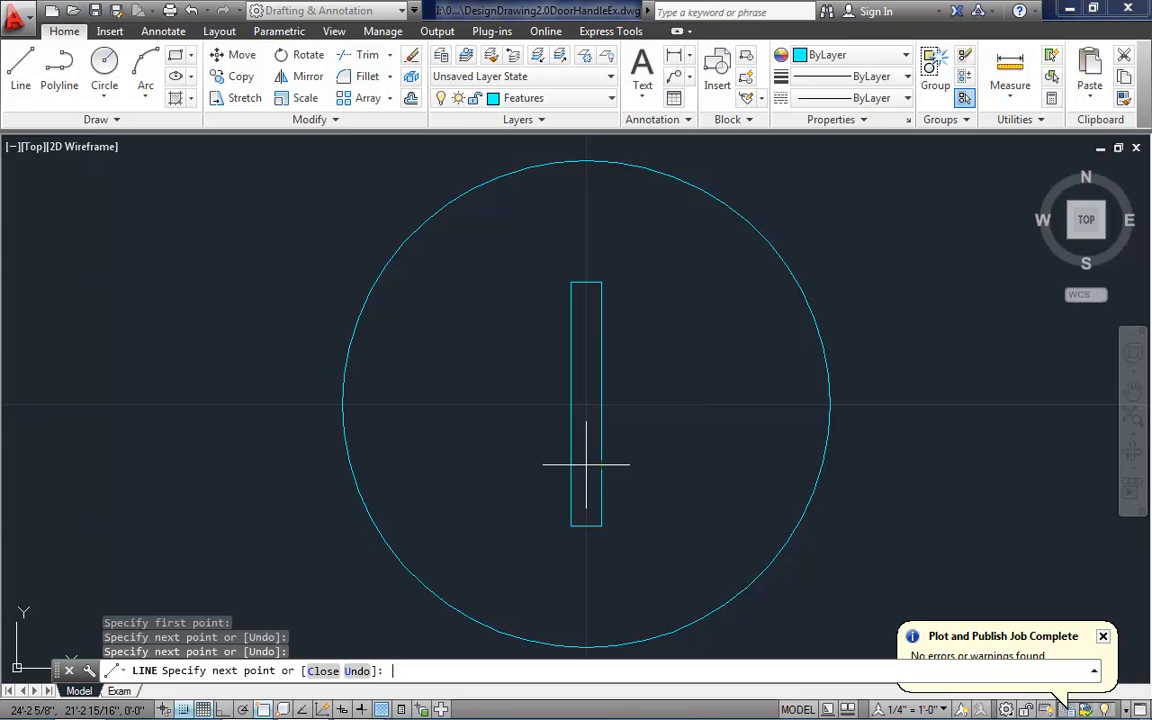
pyautogui.press('Return')
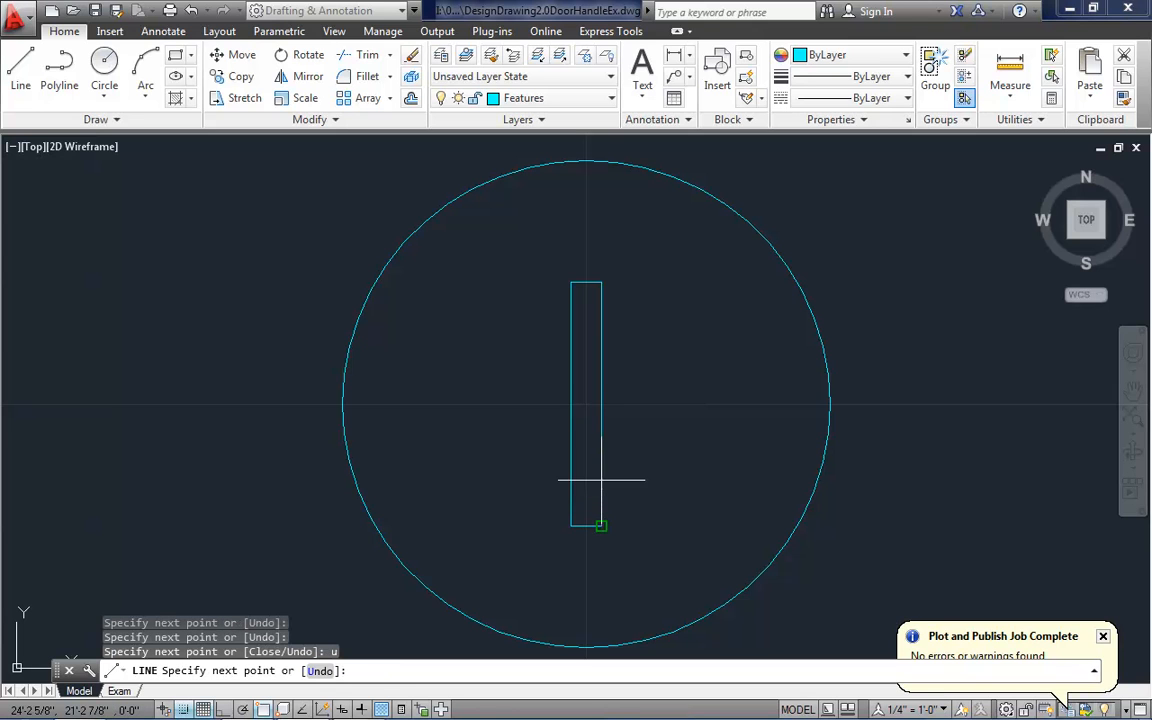
pyautogui.click(263, 709)
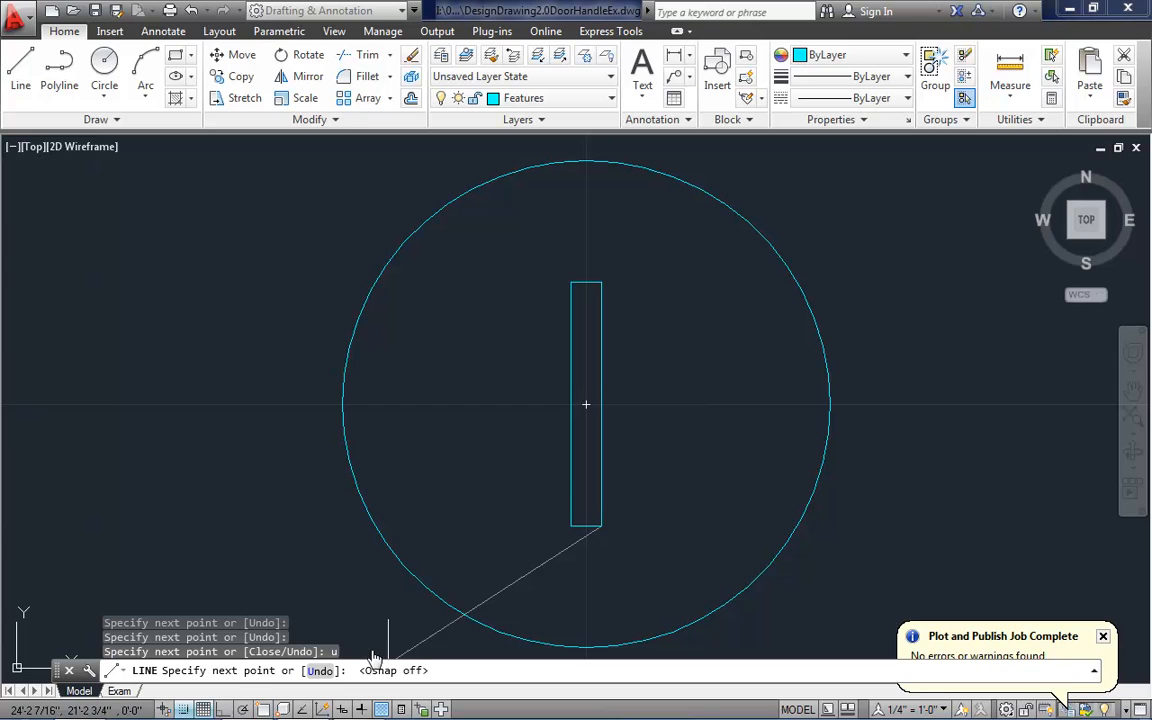
# Continue the line up the keyhole's right side: step in to the centreline, slant out to the rectangle's right edge, and angle back to the centreline
pyautogui.click(586, 494)
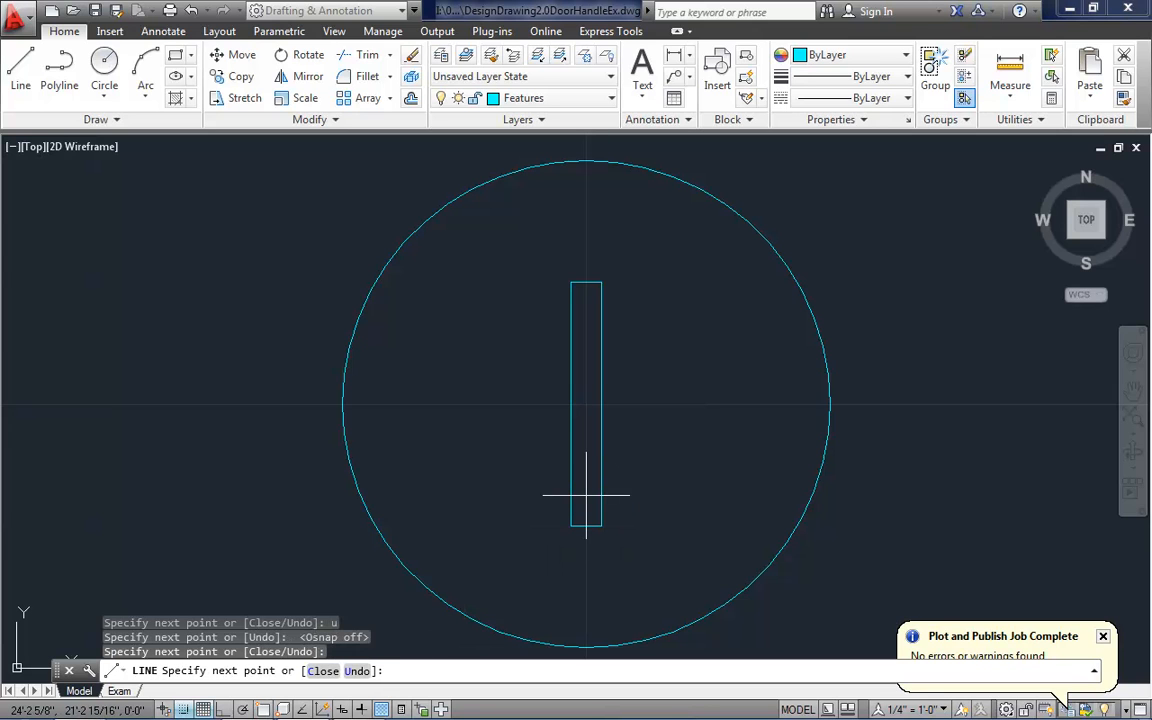
pyautogui.click(586, 434)
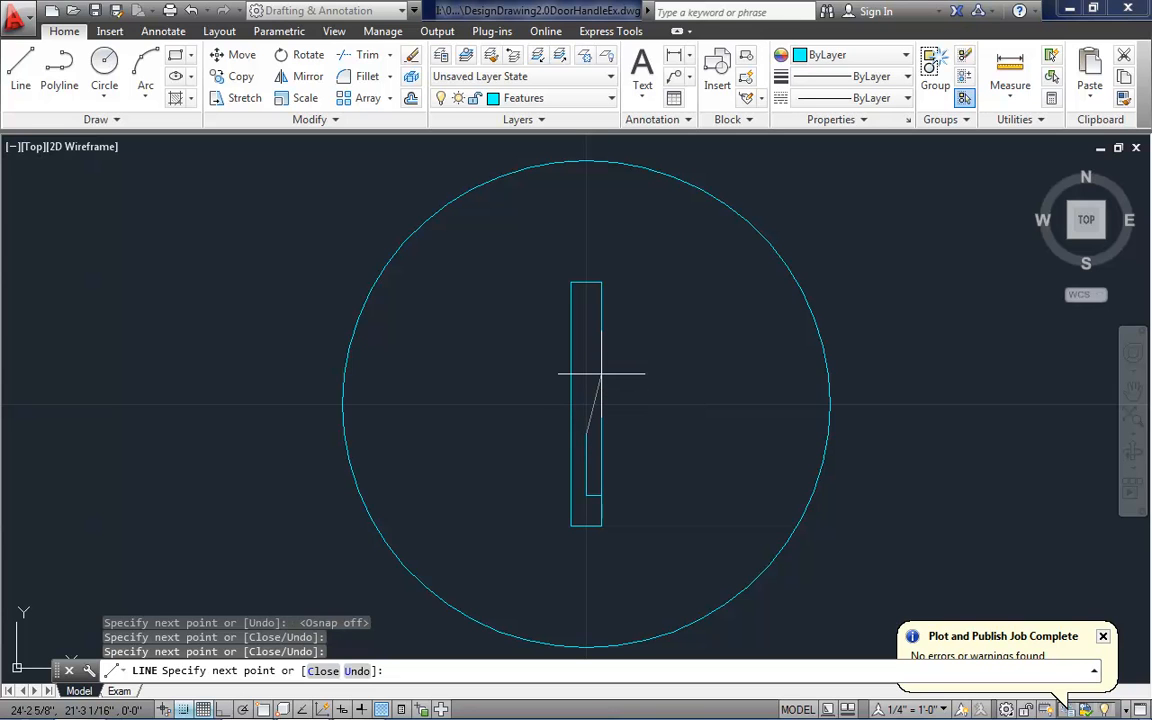
pyautogui.click(601, 374)
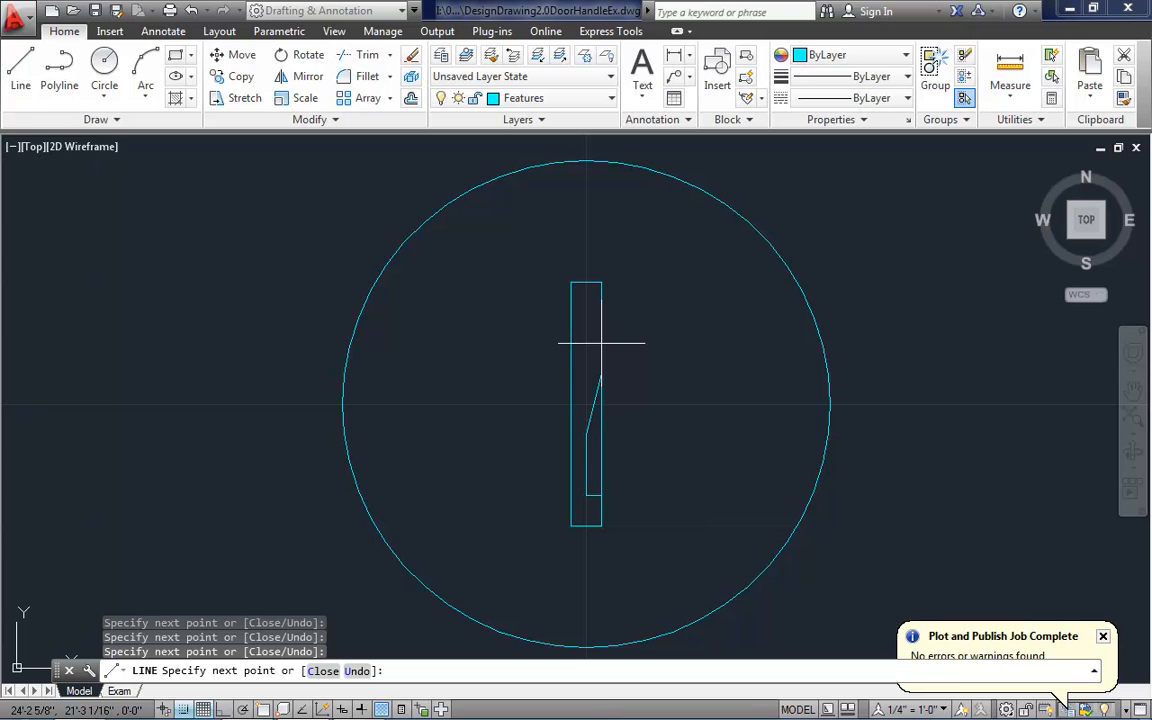
pyautogui.click(601, 343)
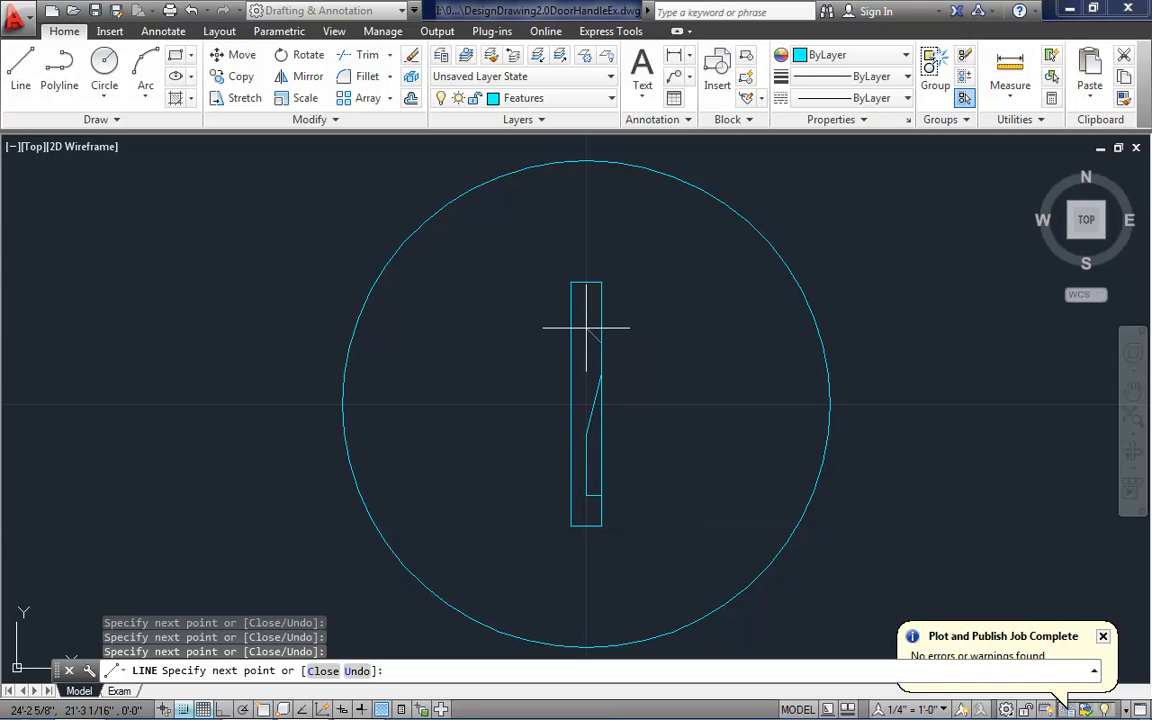
pyautogui.click(586, 327)
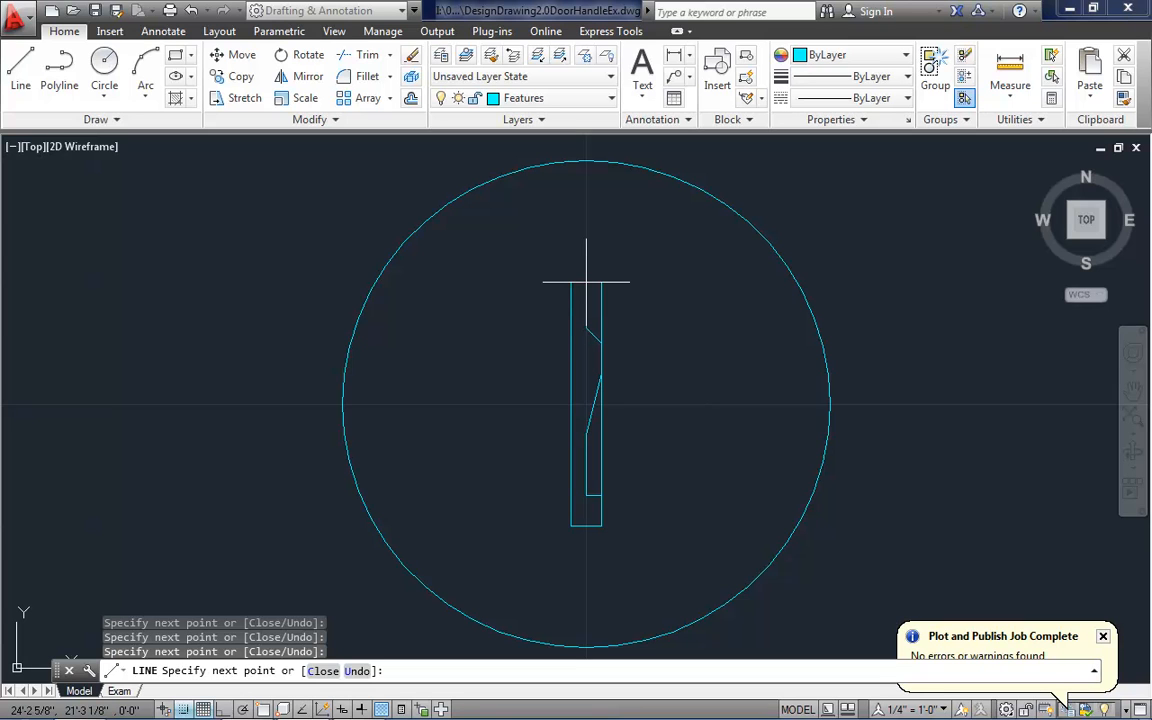
# Finish the keyhole outline across the top and down its notched, slanted left side to the lower-left corner, and delete the guide rectangle
pyautogui.click(571, 282)
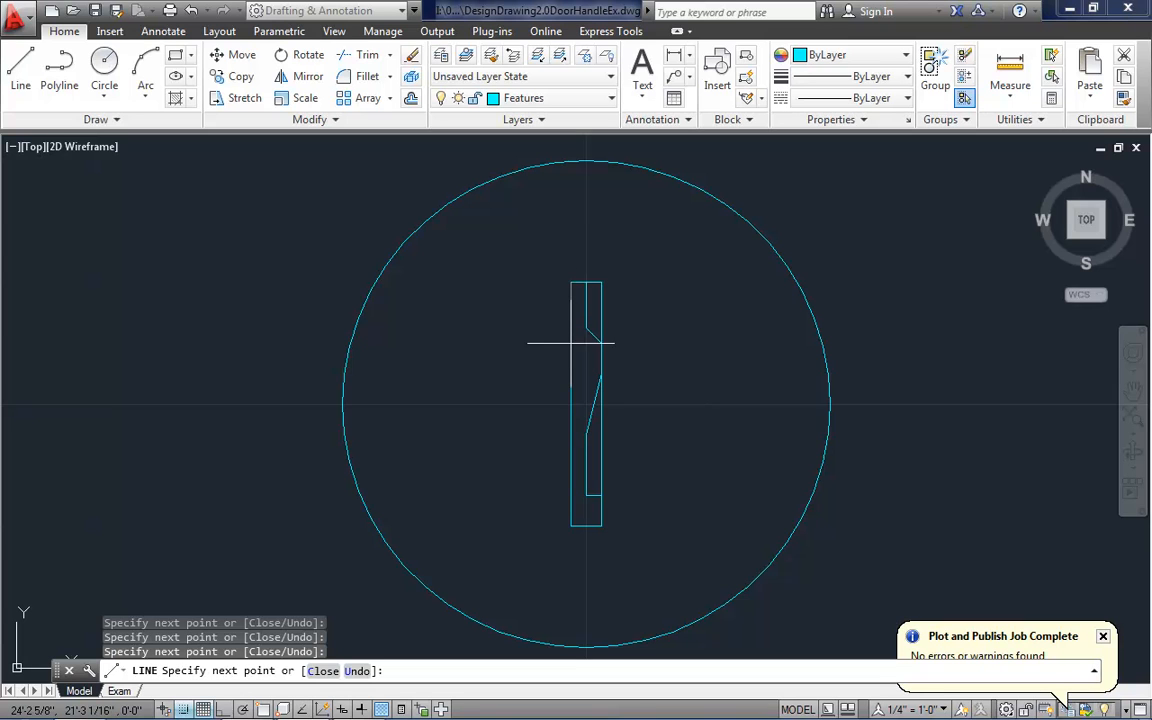
pyautogui.click(571, 343)
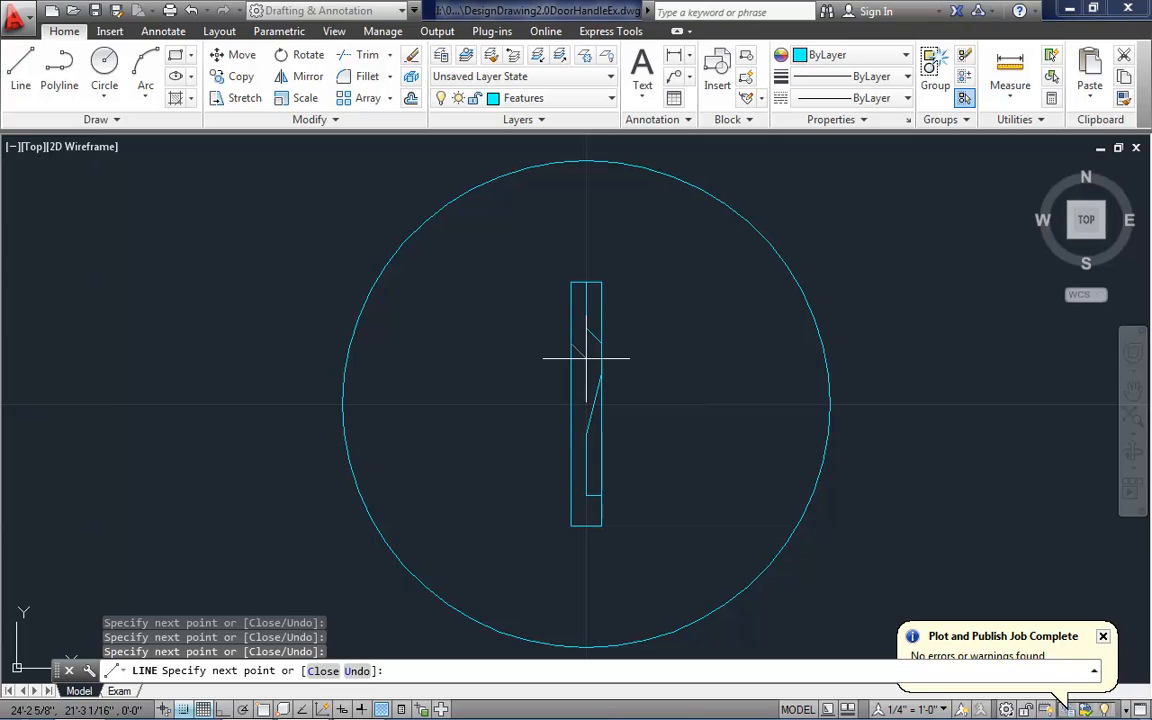
pyautogui.click(586, 358)
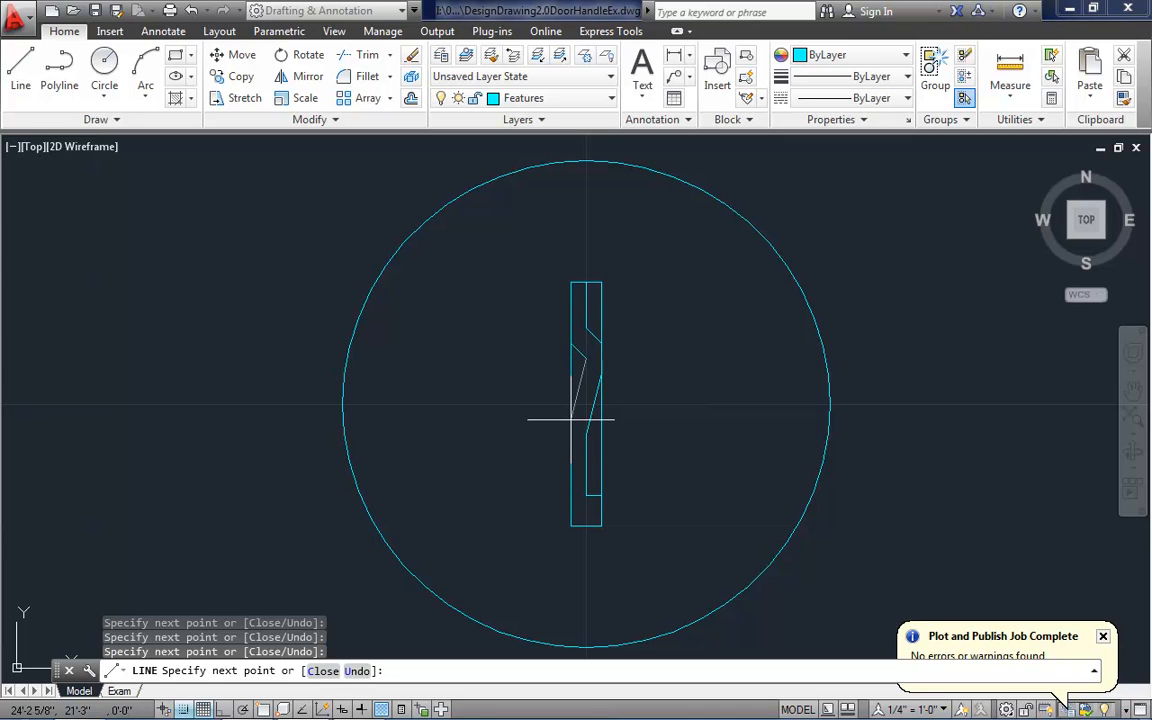
pyautogui.click(571, 418)
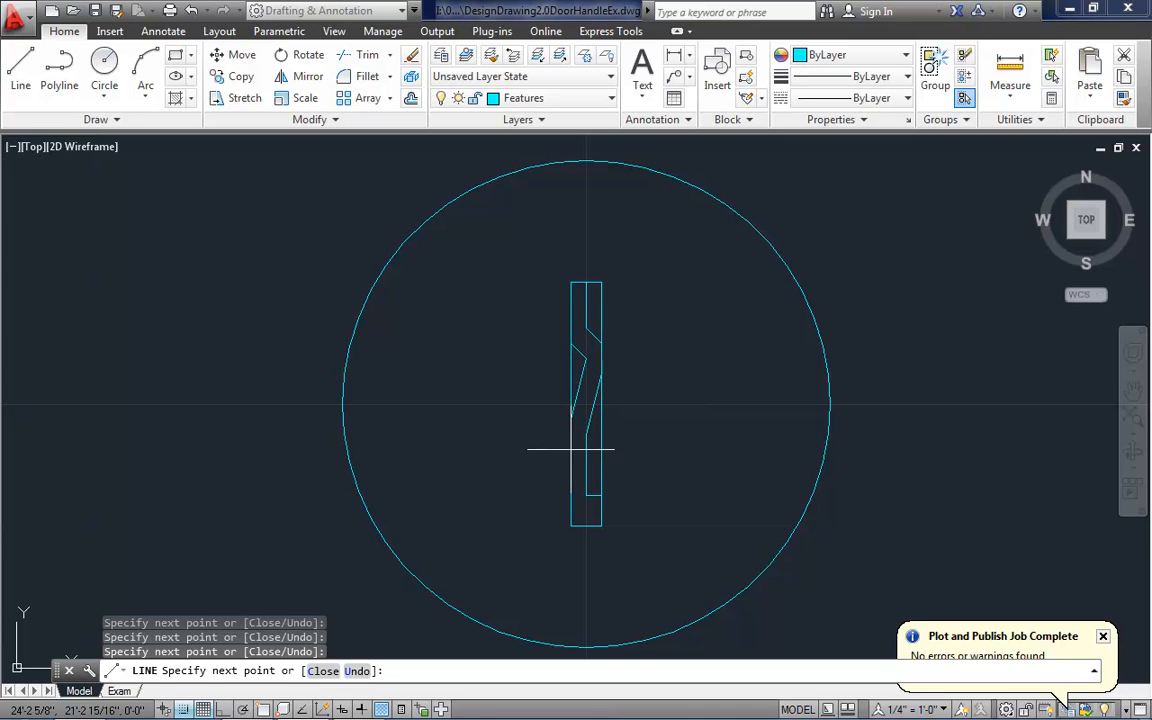
pyautogui.click(571, 525)
pyautogui.press('Return')
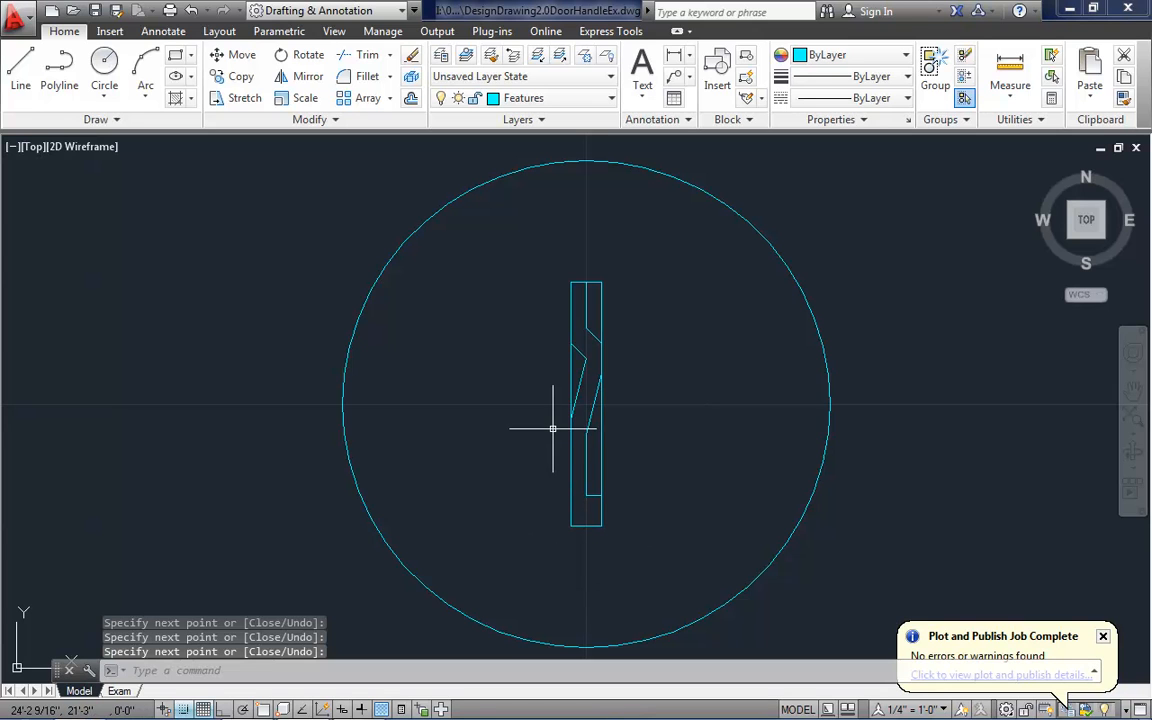
pyautogui.click(569, 372)
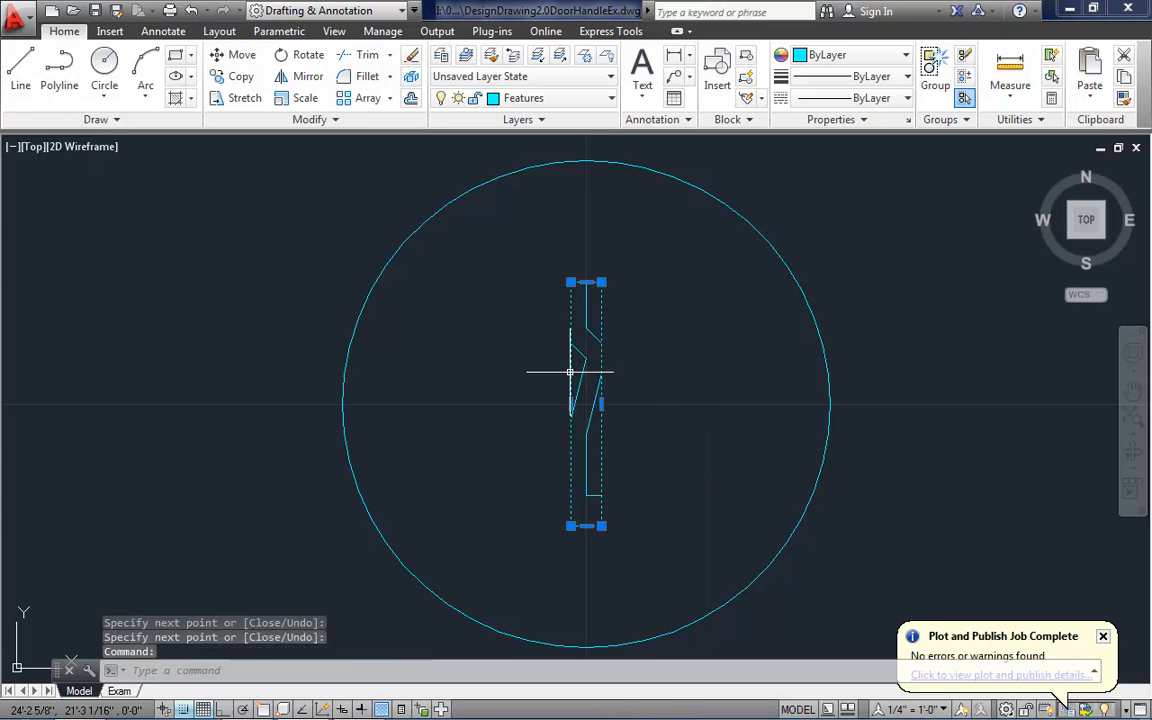
pyautogui.press('Delete')
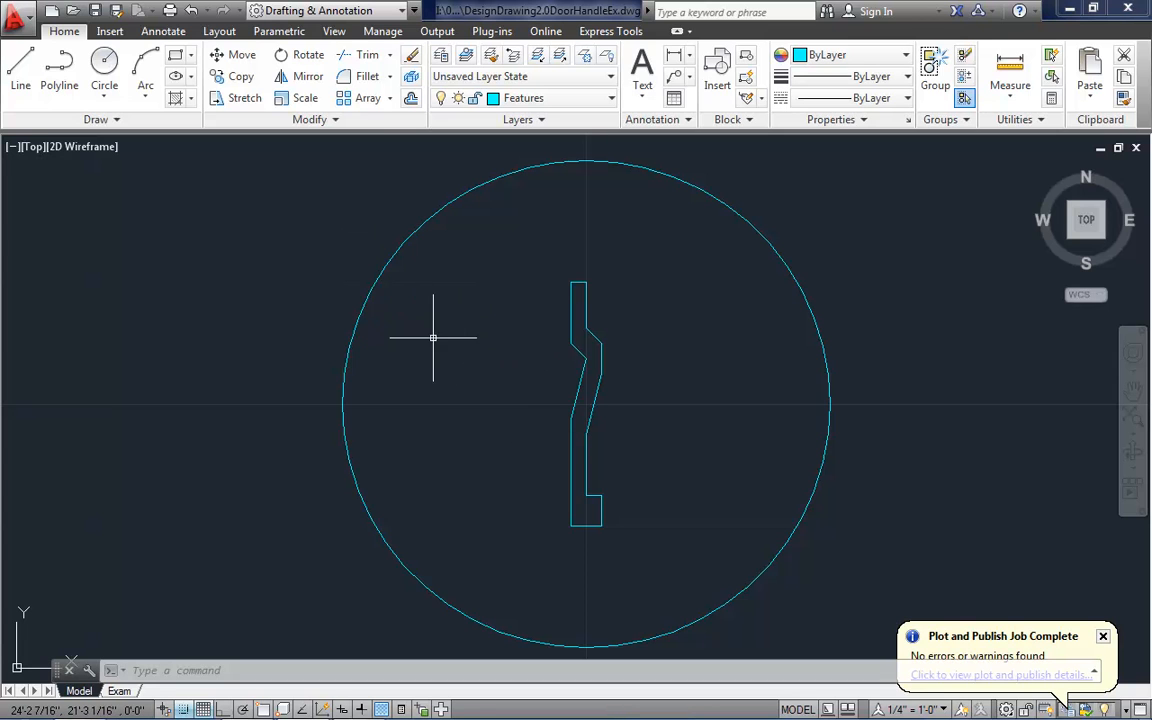
# Save the current display of the circle and keyhole as a new model view named Key Slot
pyautogui.click(334, 31)
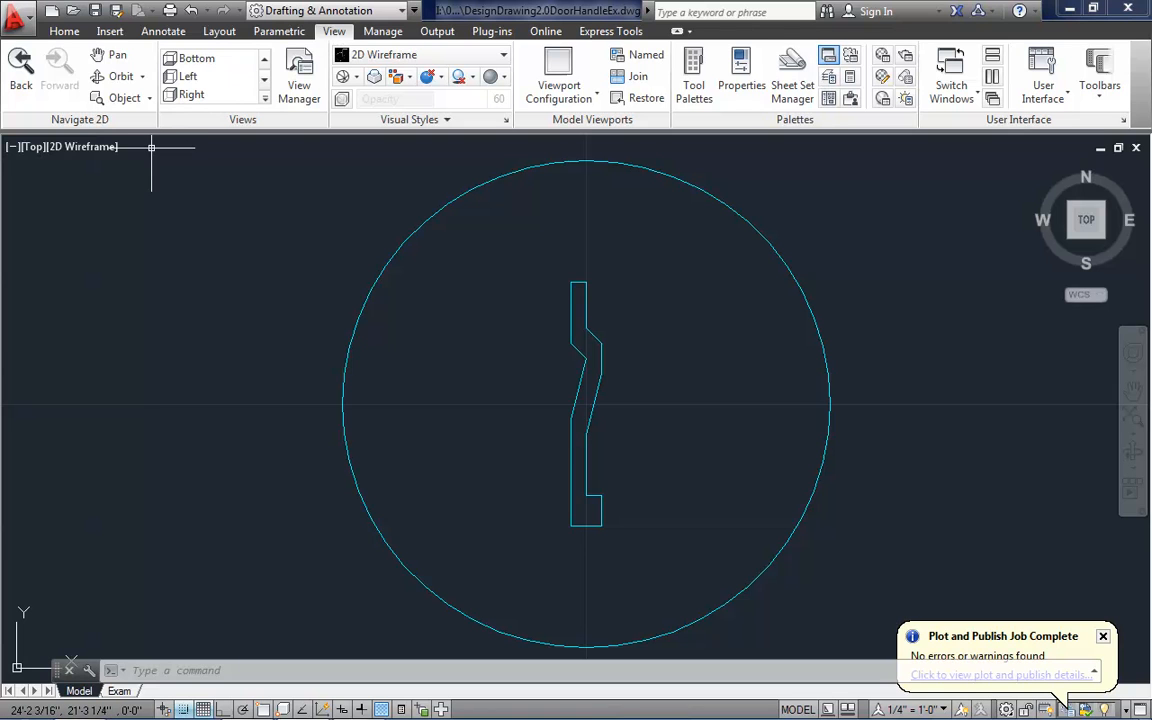
pyautogui.click(304, 70)
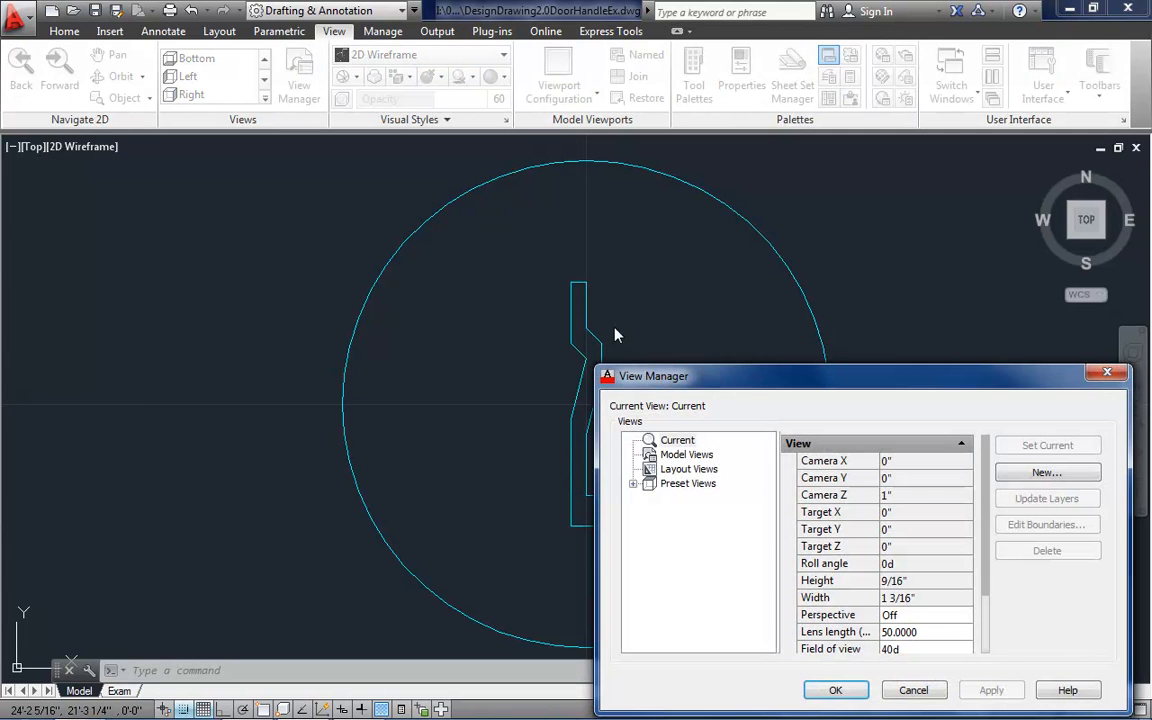
pyautogui.moveTo(804, 387); pyautogui.dragTo(667, 233)
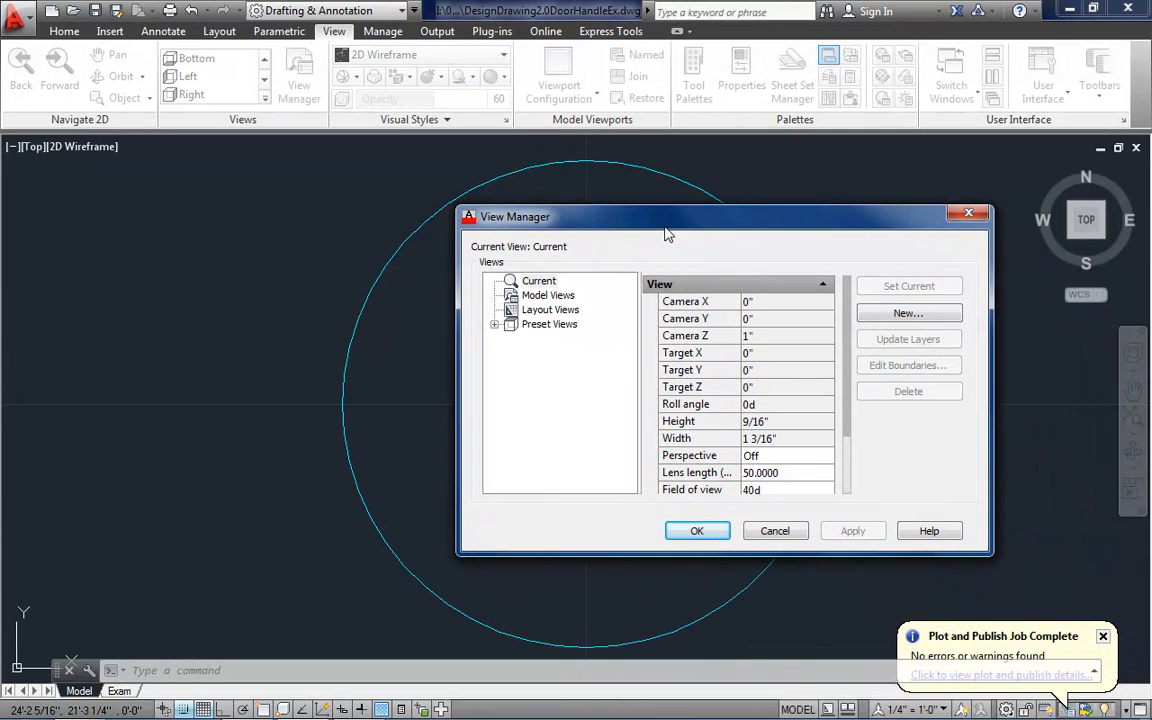
pyautogui.click(900, 313)
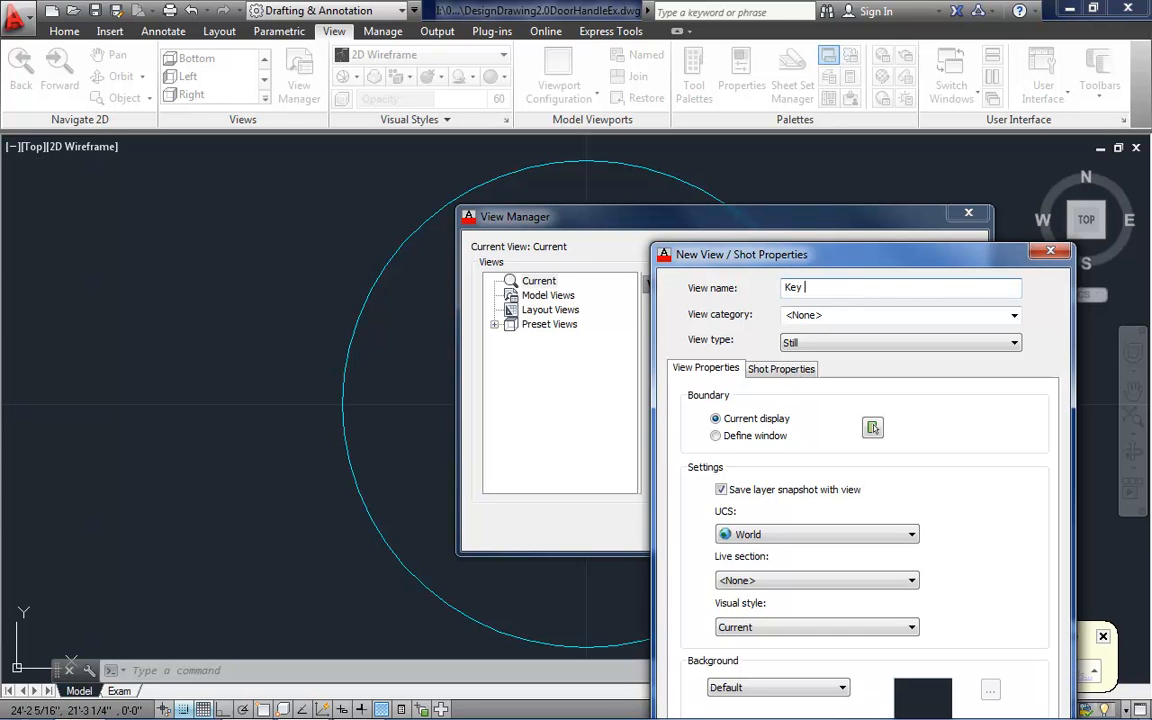
pyautogui.moveTo(847, 256); pyautogui.dragTo(838, 153)
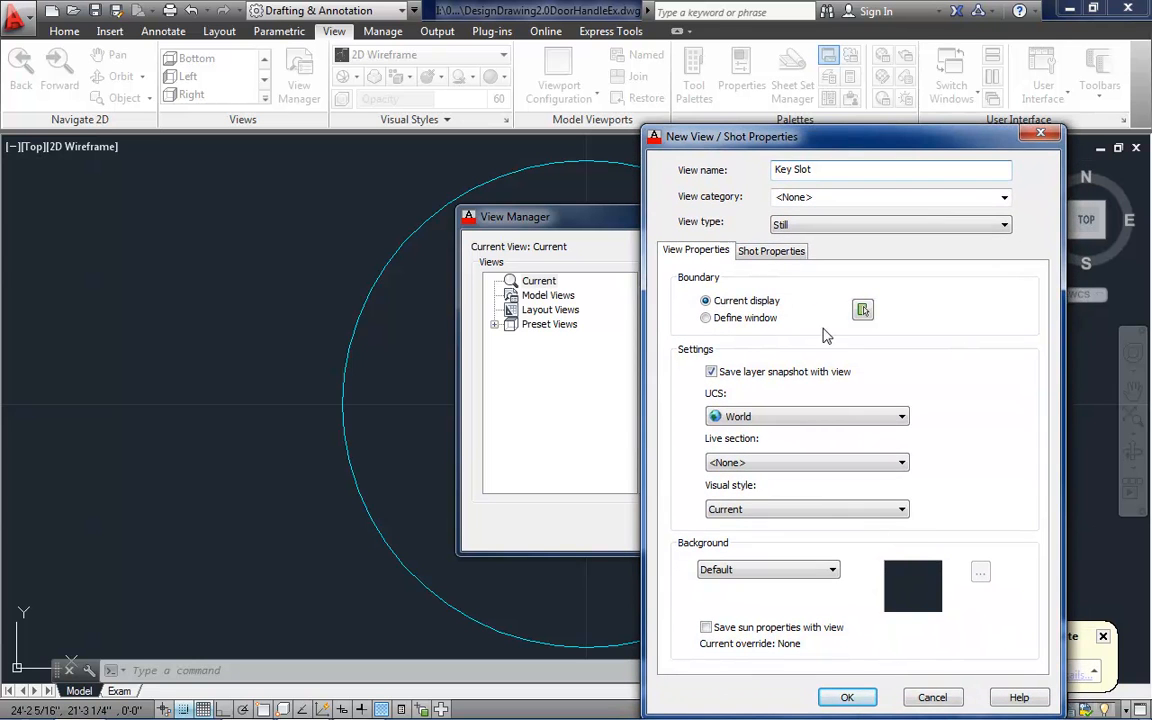
pyautogui.click(846, 697)
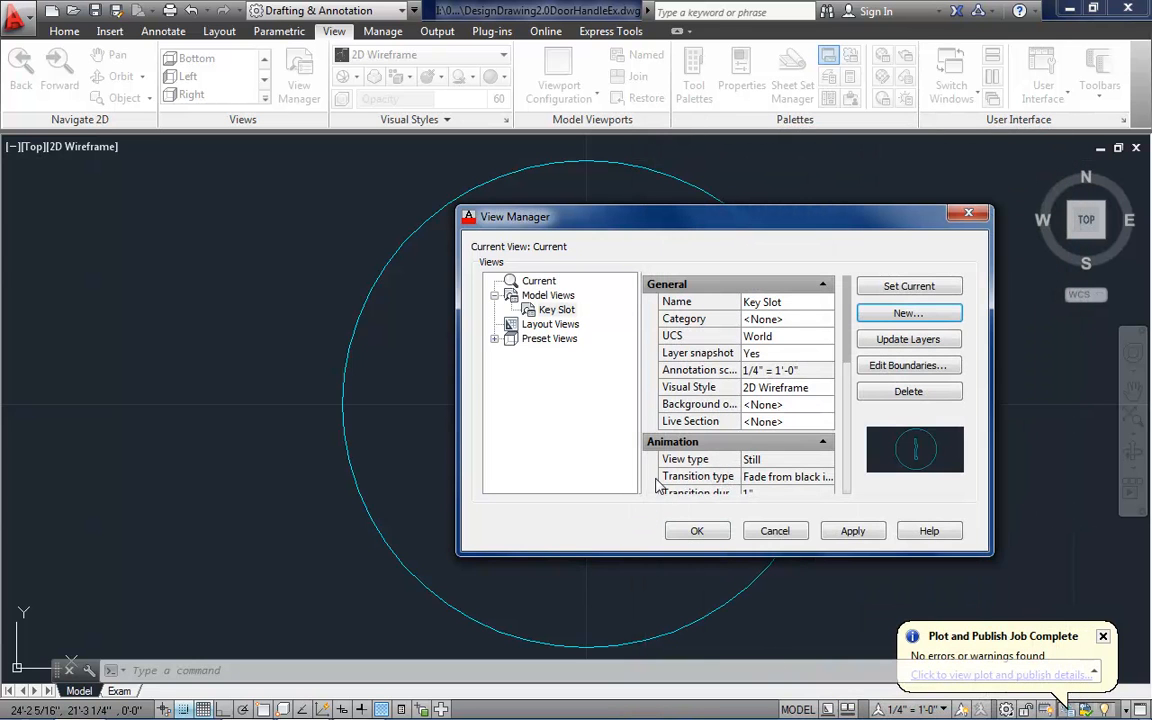
pyautogui.click(853, 531)
pyautogui.click(697, 531)
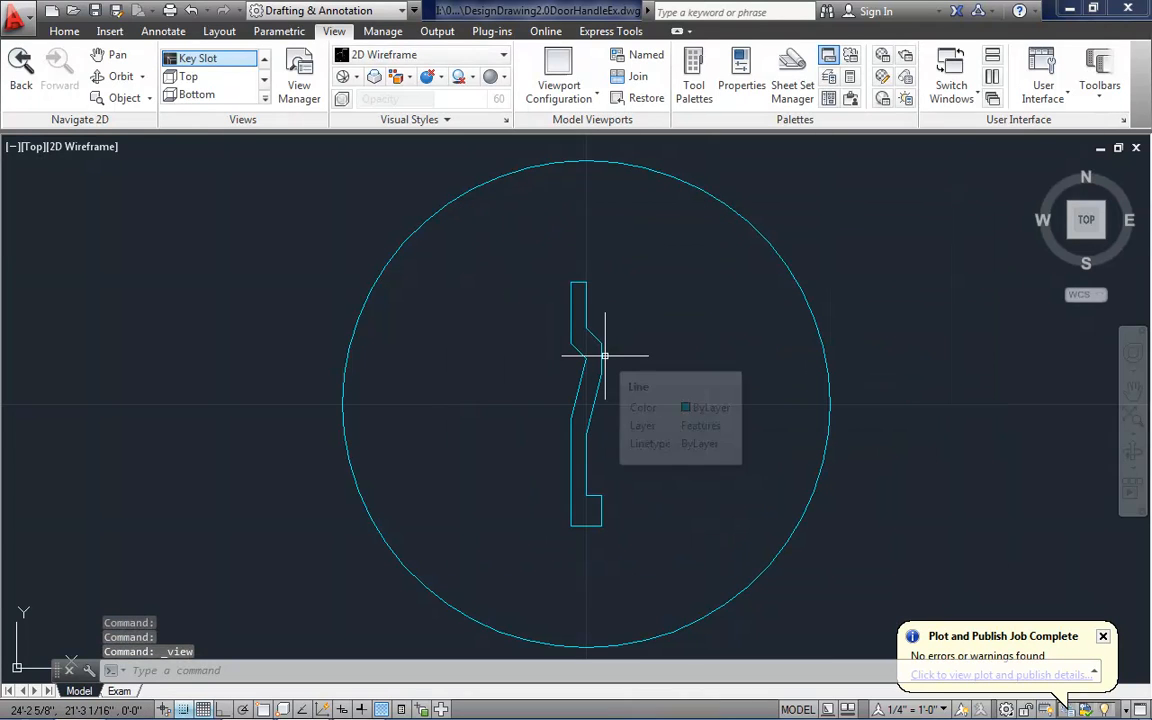
# Zoom to All so the entire drawing is displayed
pyautogui.write('z')
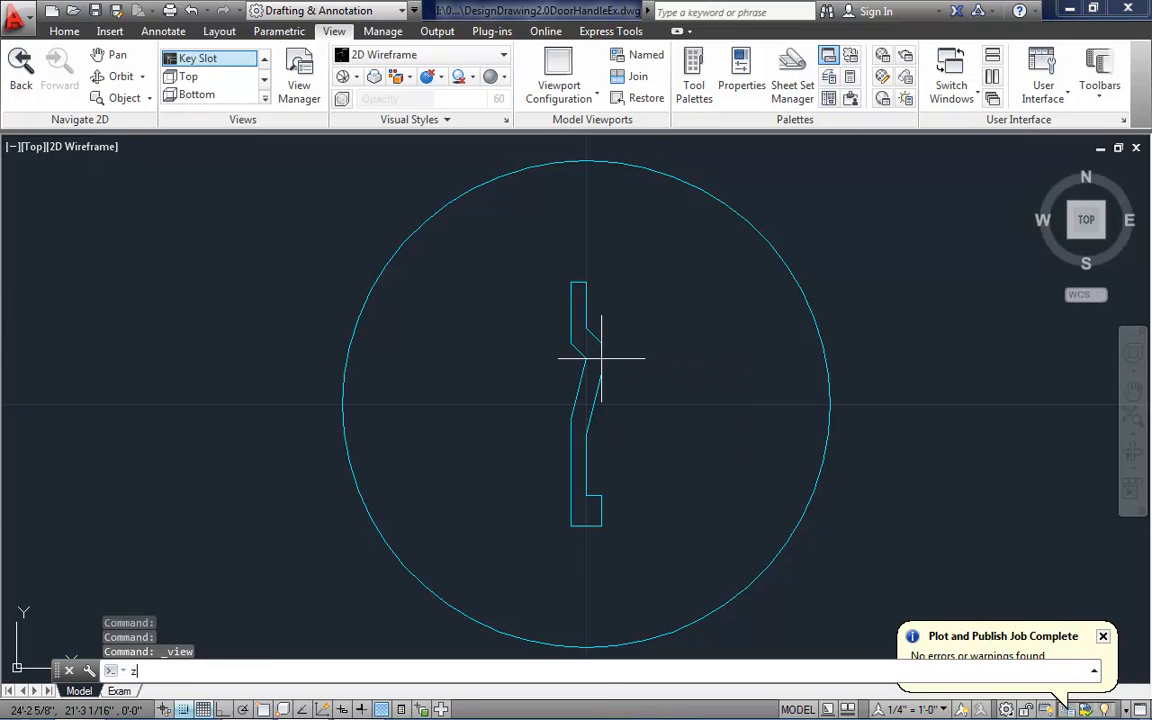
pyautogui.press('Return')
pyautogui.write('a')
pyautogui.press('Return')
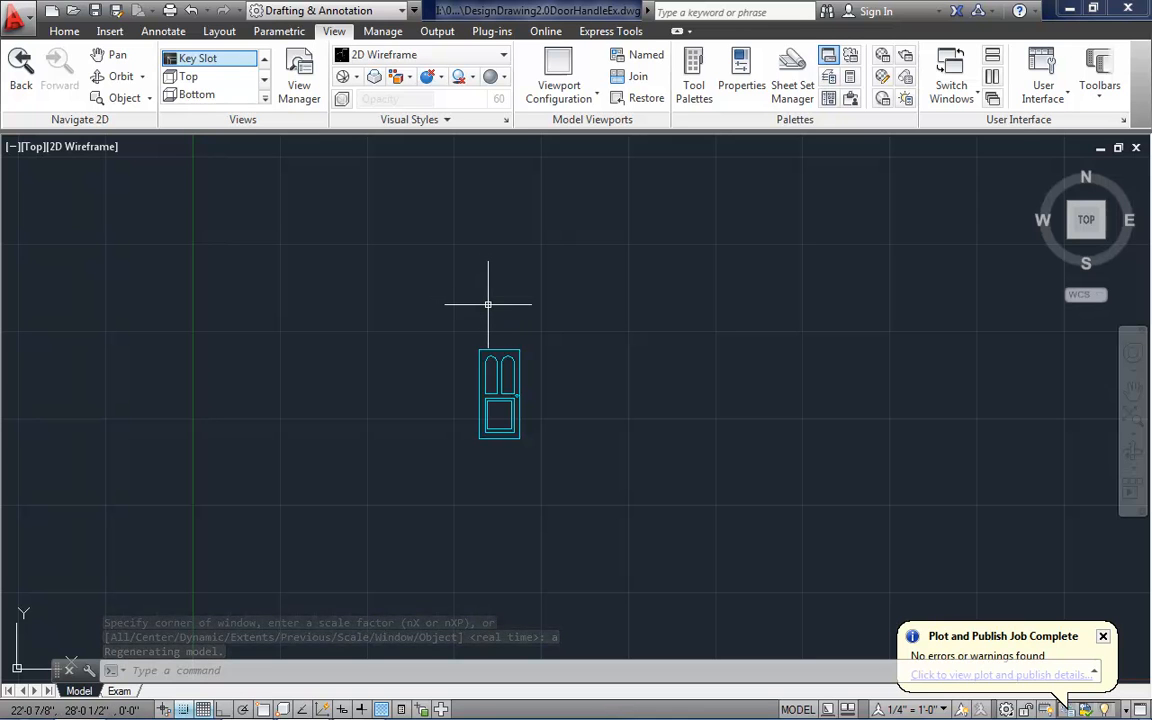
pyautogui.write('view')
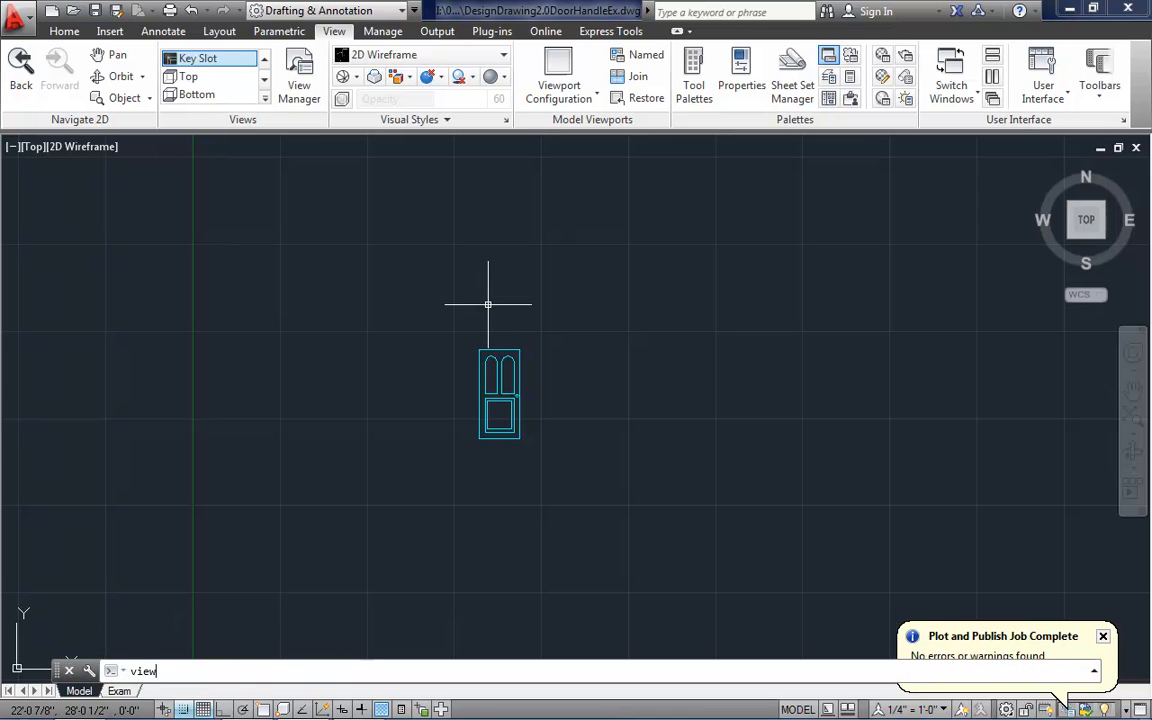
pyautogui.press('Return')
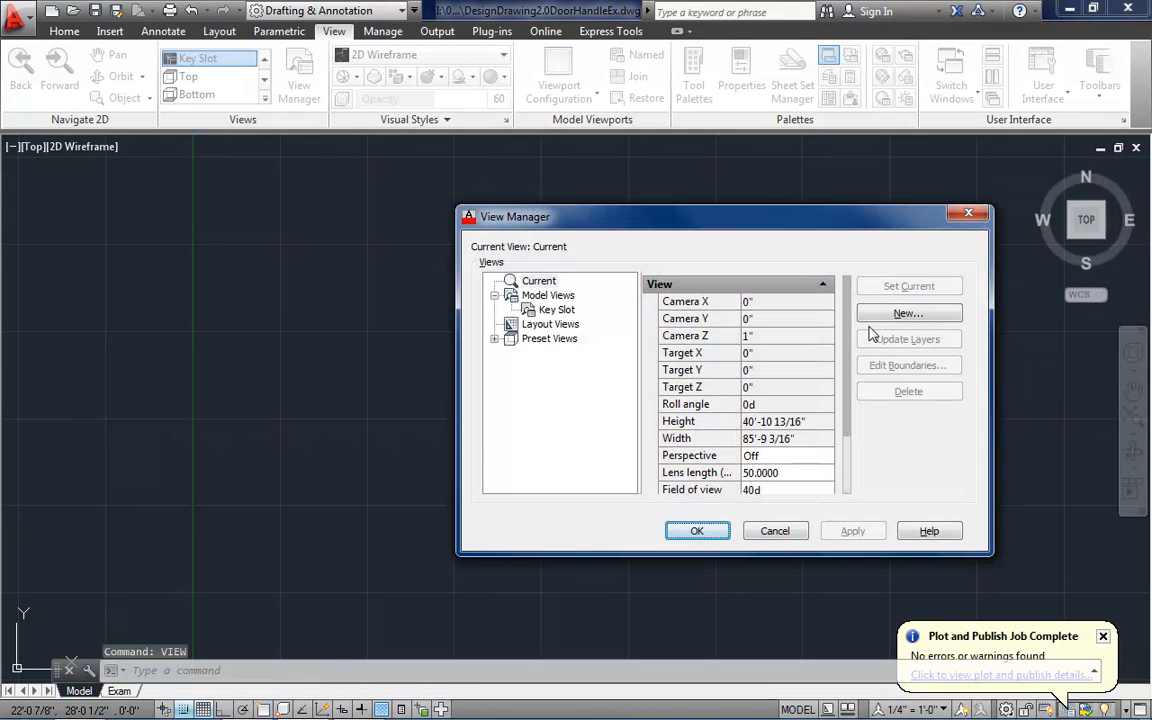
pyautogui.click(798, 533)
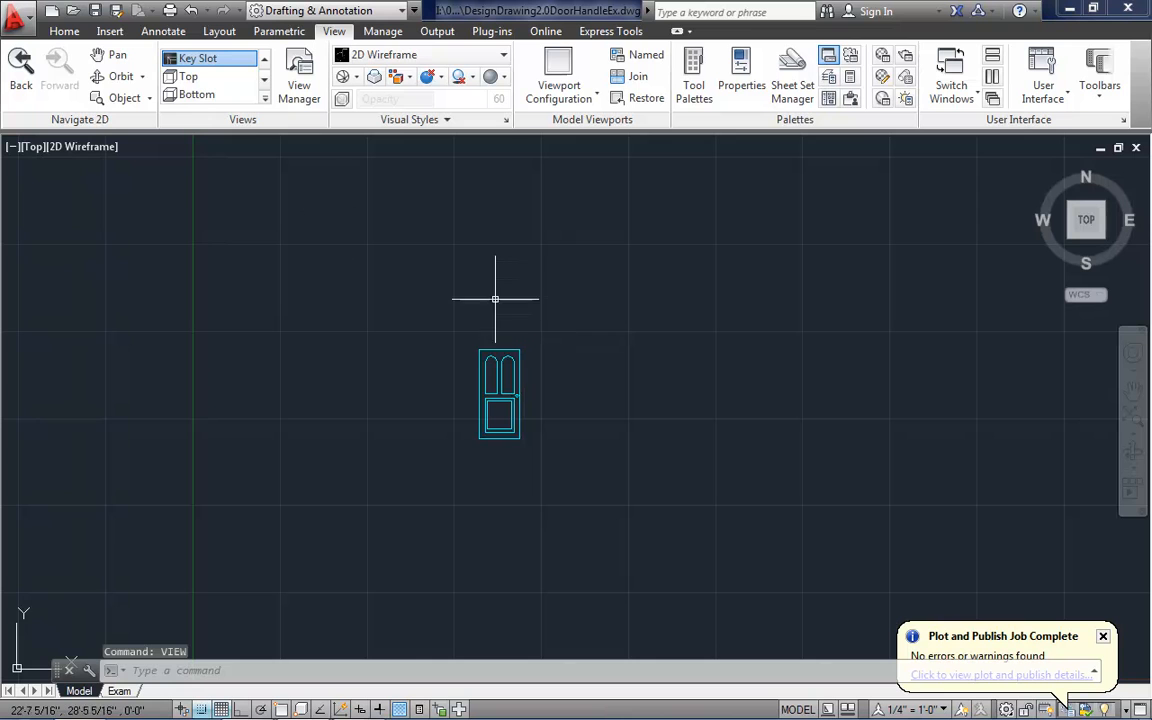
# Save a new model view named Door that frames the whole door, using the current display as its boundary
pyautogui.click(149, 98)
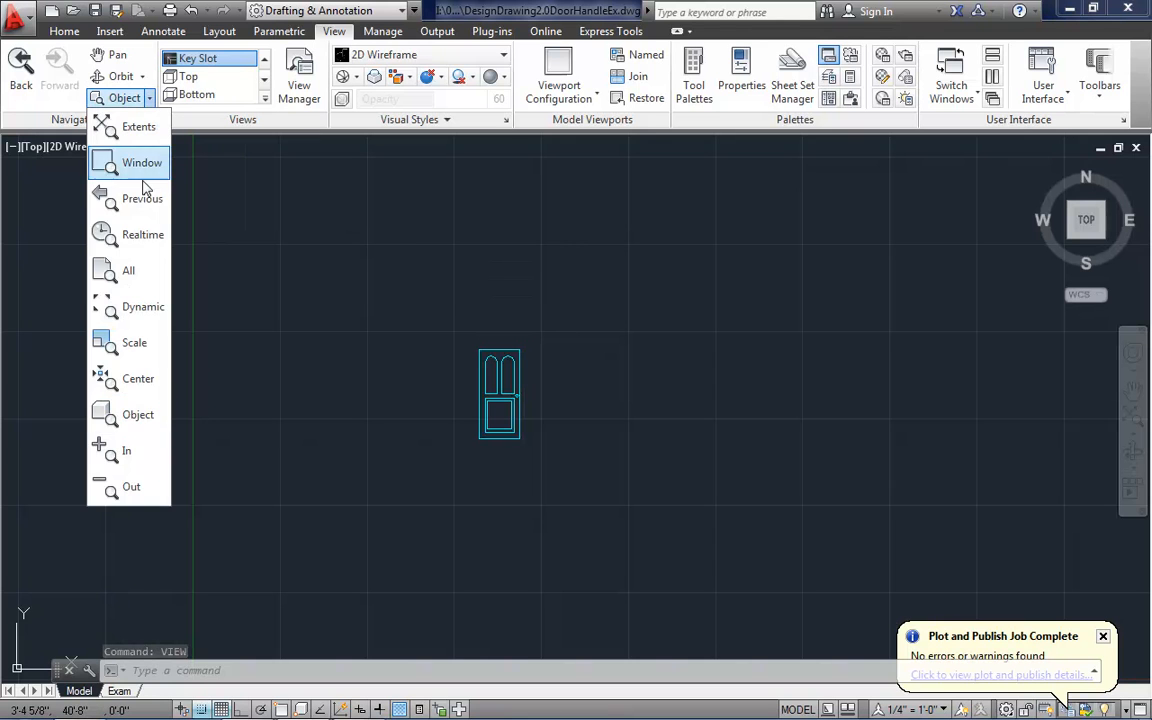
pyautogui.click(142, 160)
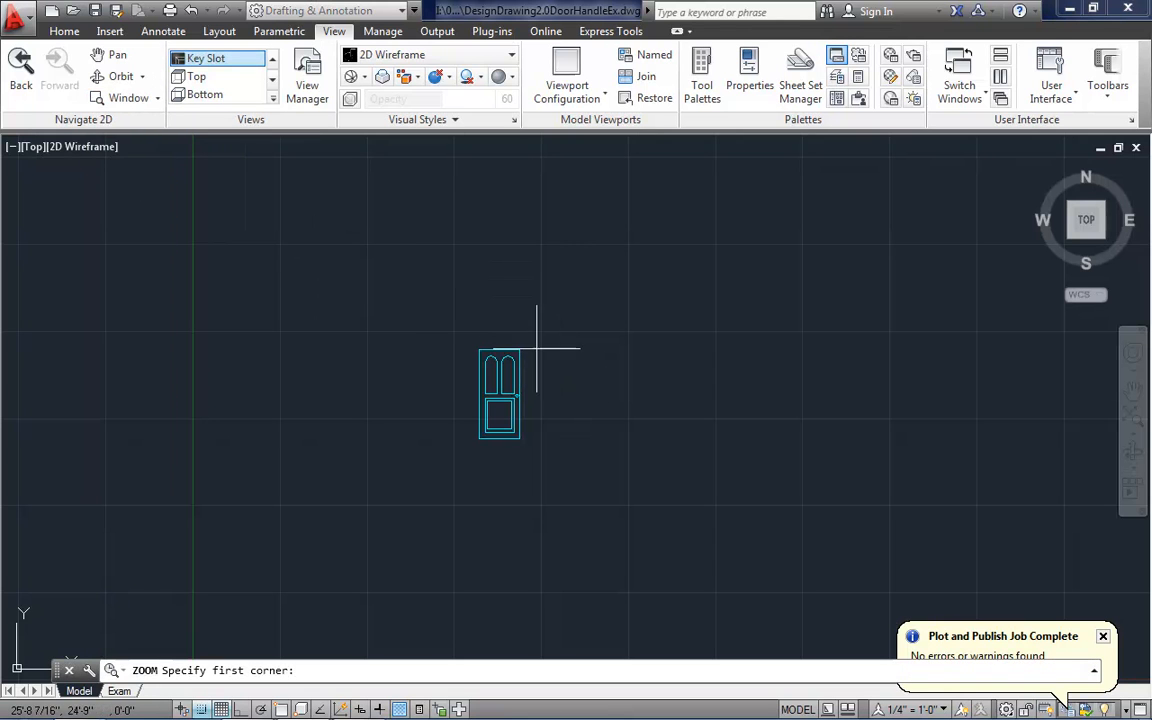
pyautogui.click(528, 344)
pyautogui.click(467, 448)
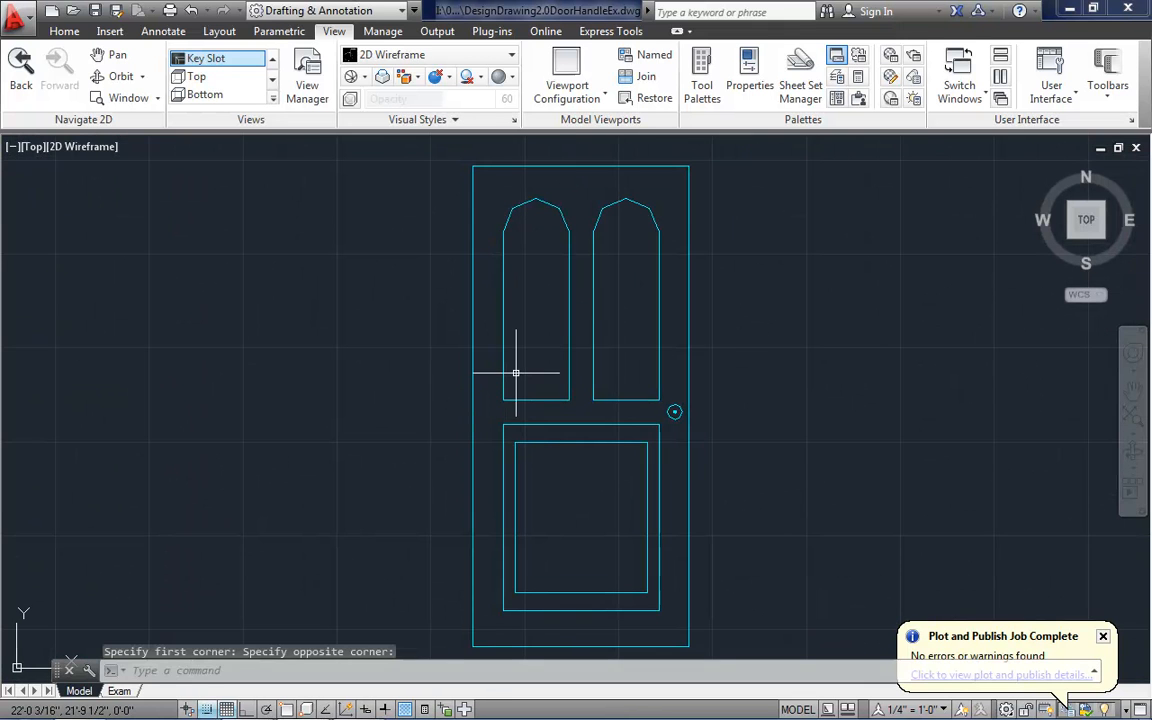
pyautogui.write('view')
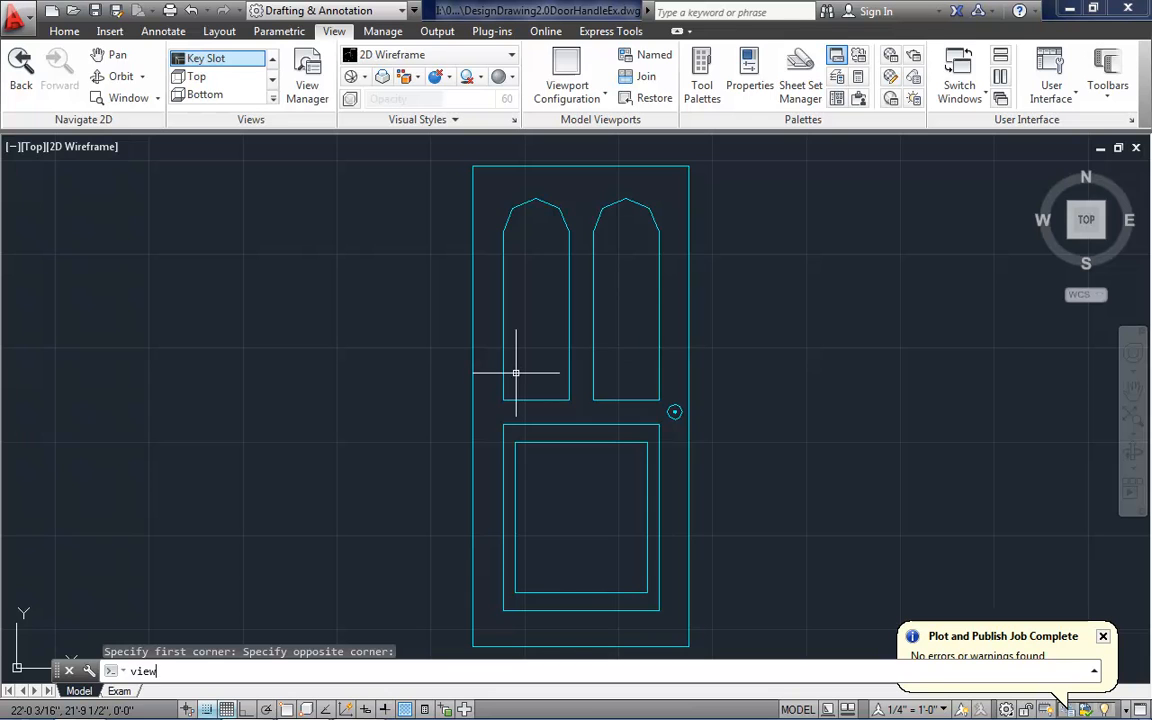
pyautogui.press('Return')
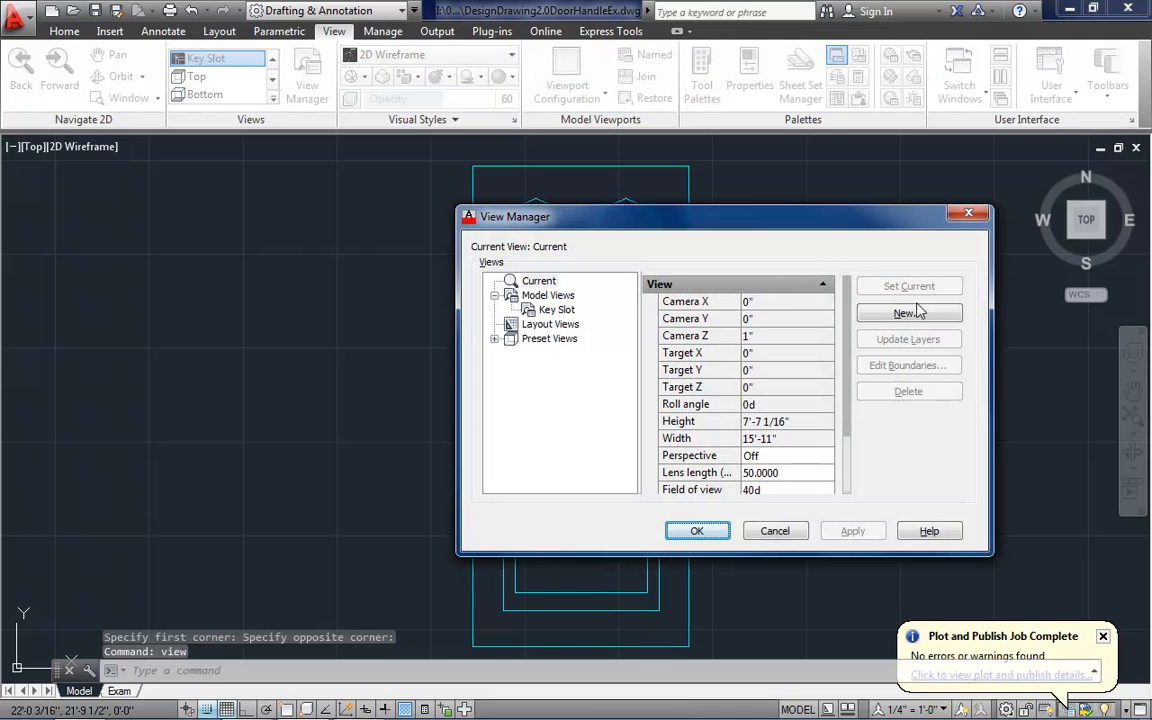
pyautogui.click(912, 313)
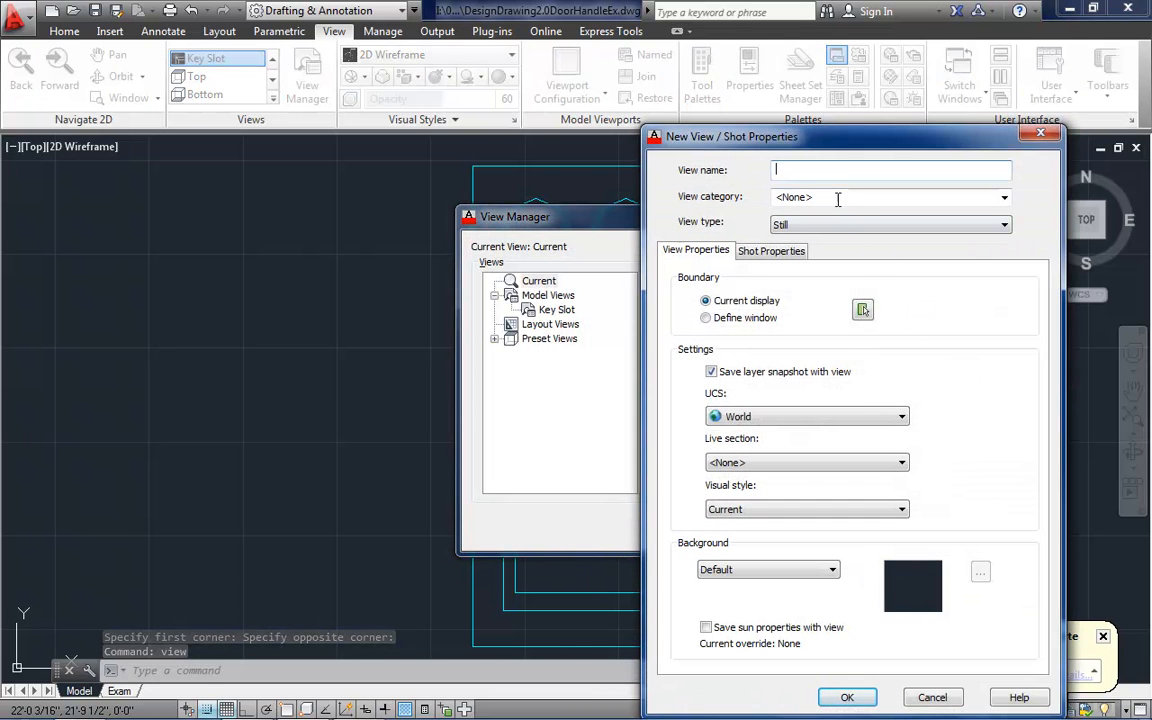
pyautogui.write('Door')
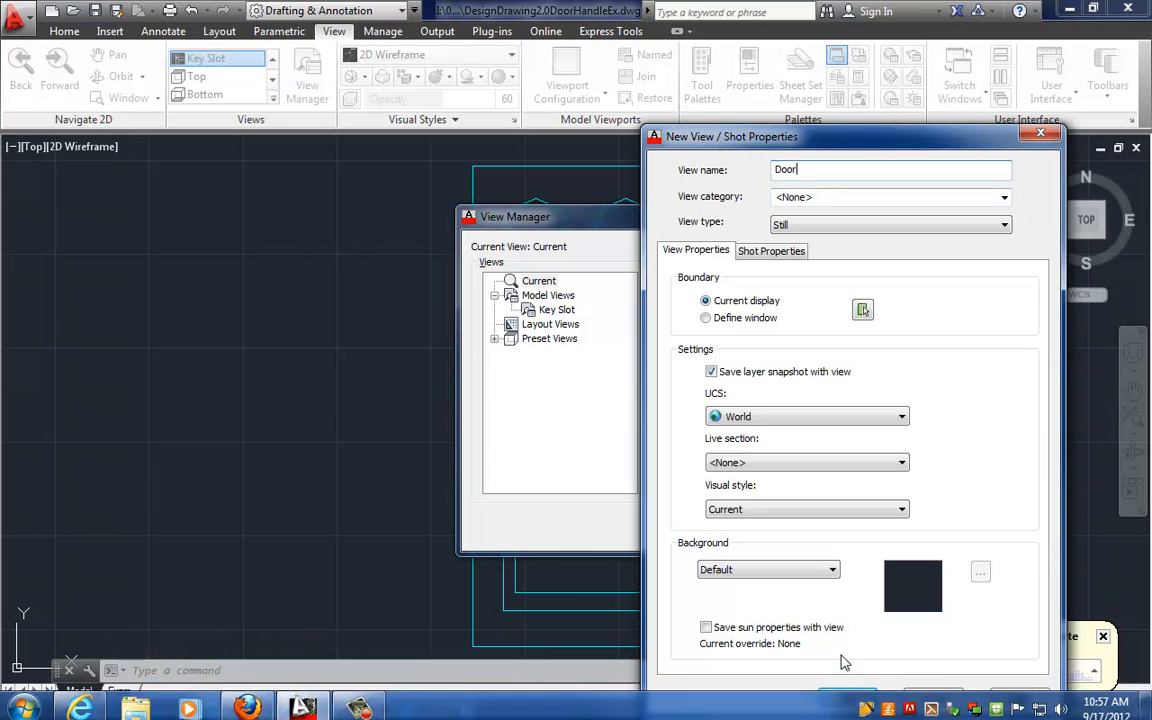
pyautogui.click(845, 698)
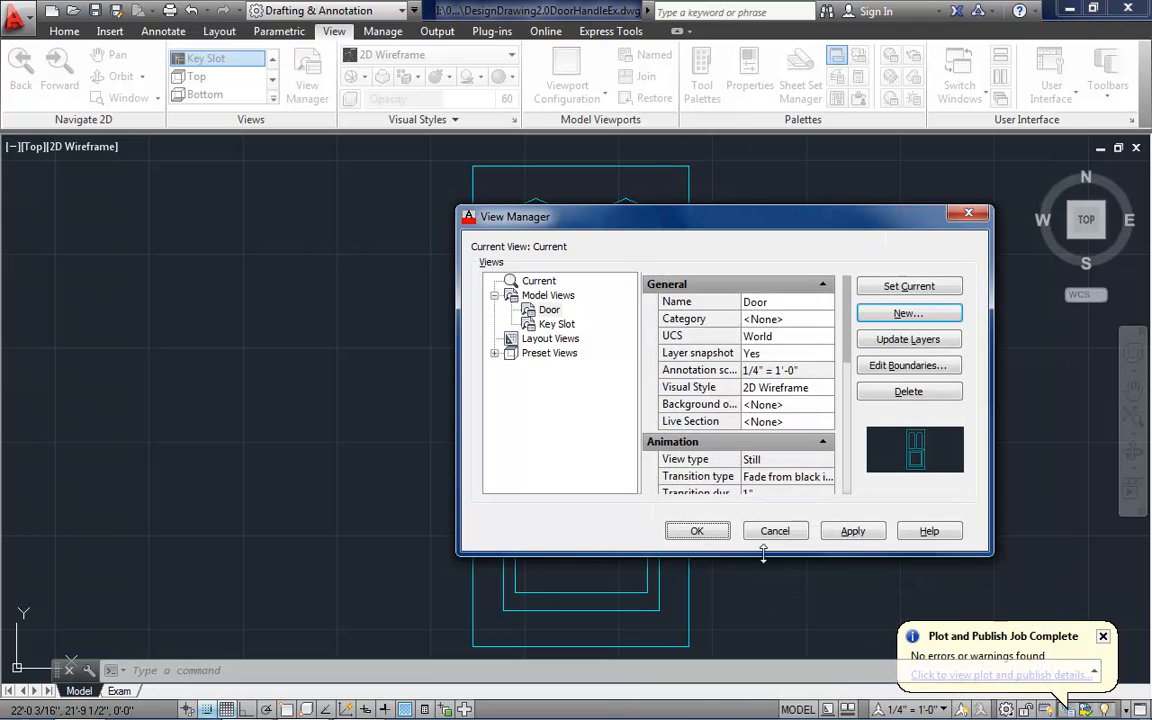
pyautogui.click(858, 536)
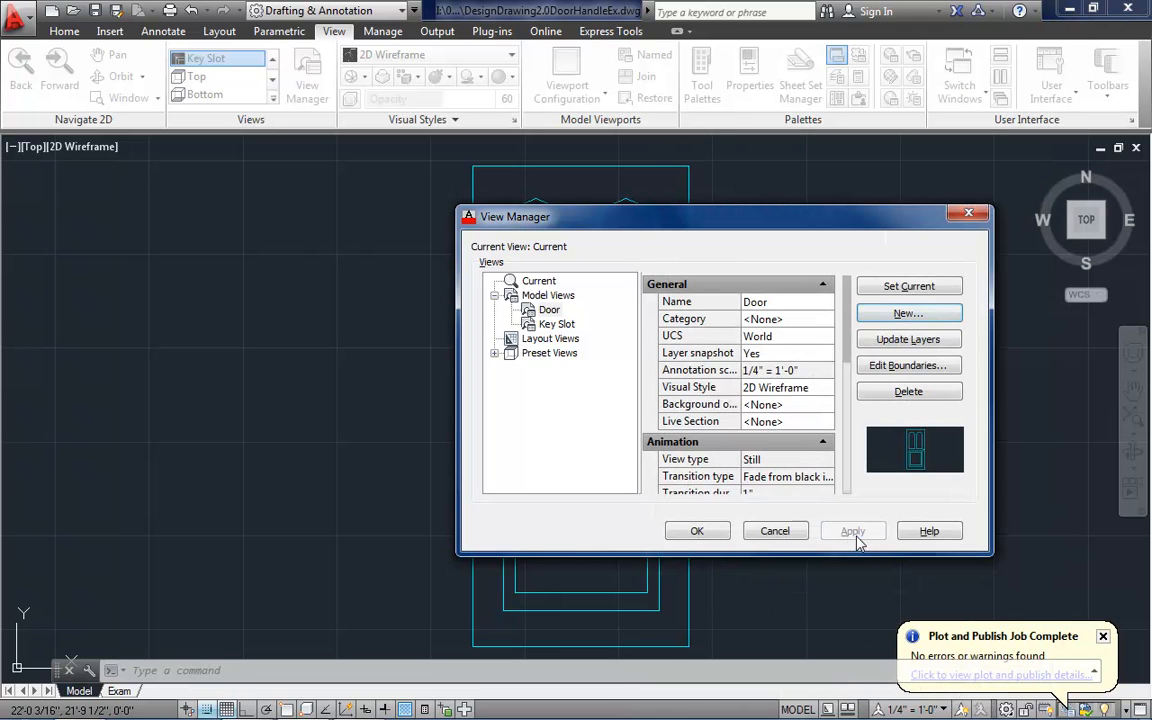
pyautogui.click(690, 533)
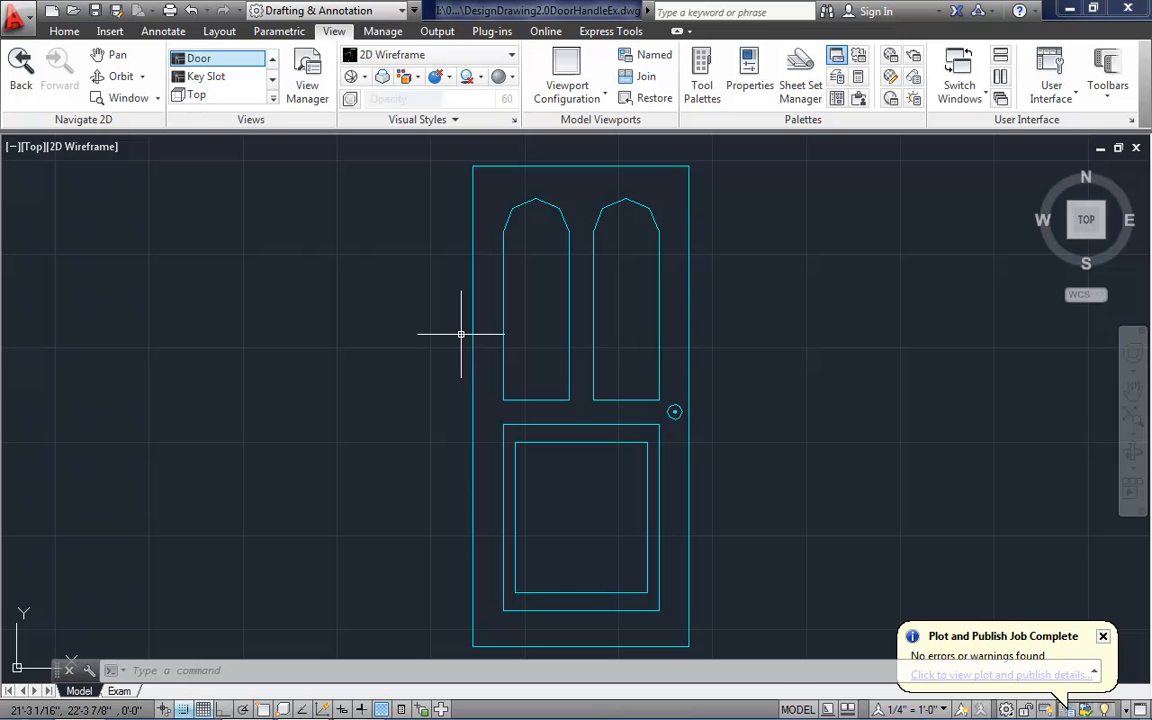
# Set the saved Key Slot model view as current and regenerate the drawing so its curves are redrawn smoothly
pyautogui.write('view')
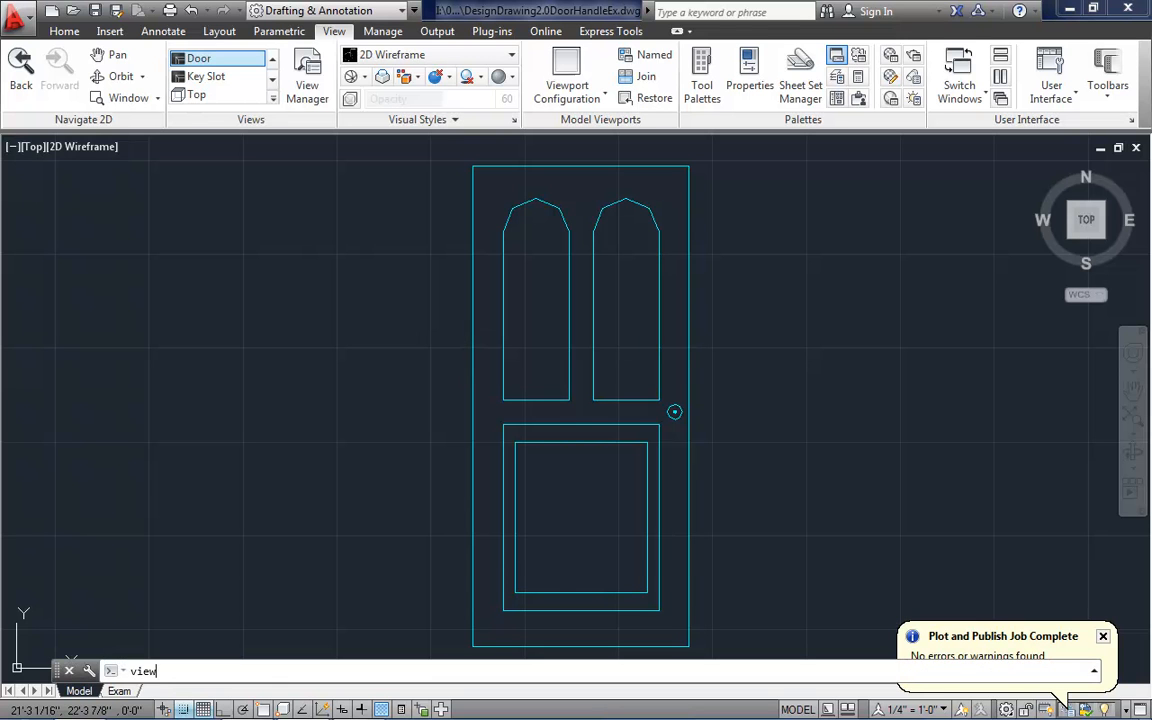
pyautogui.press('Return')
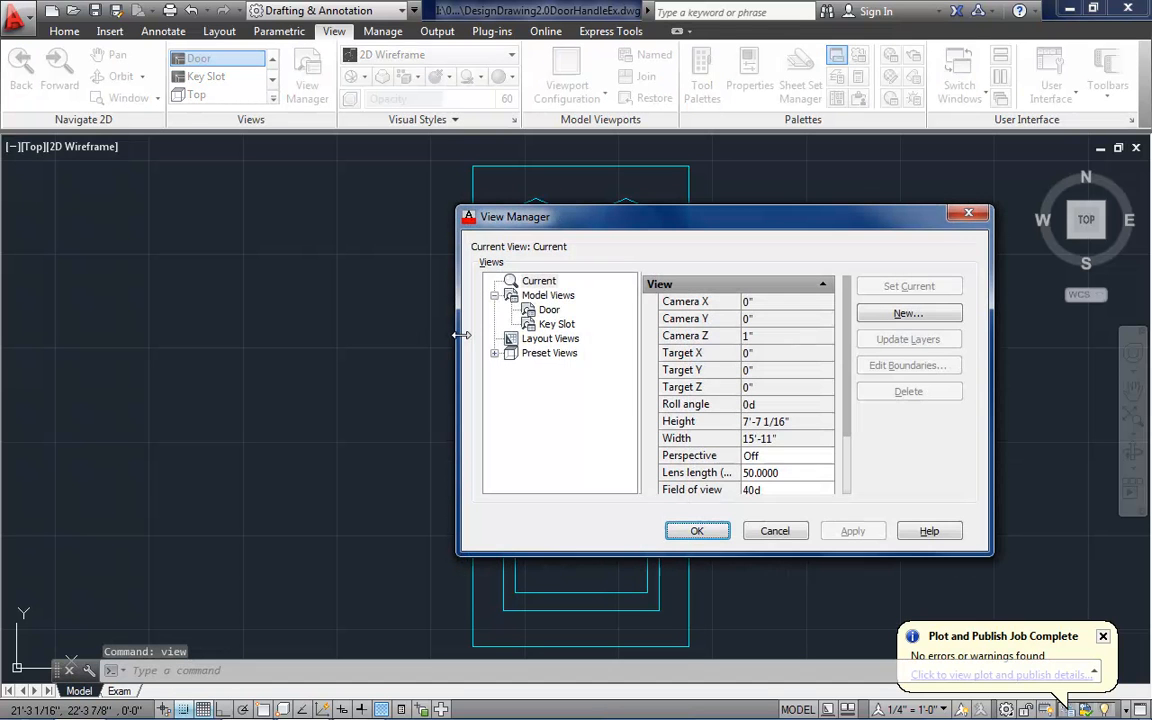
pyautogui.click(549, 310)
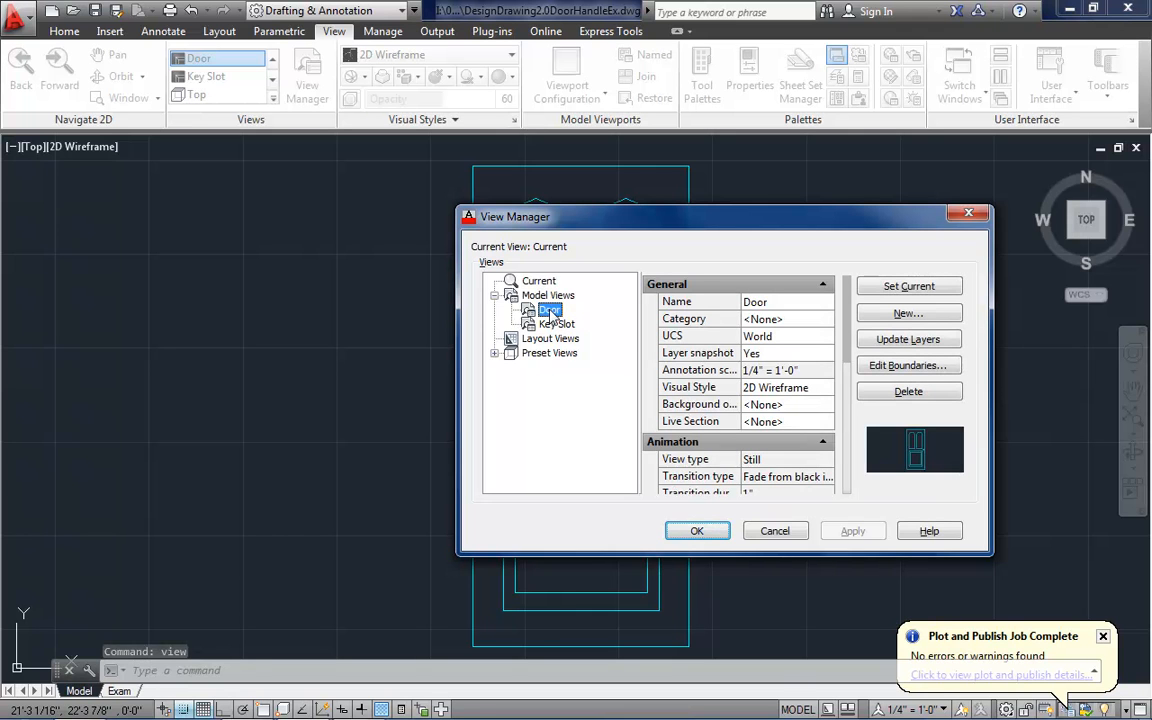
pyautogui.click(548, 324)
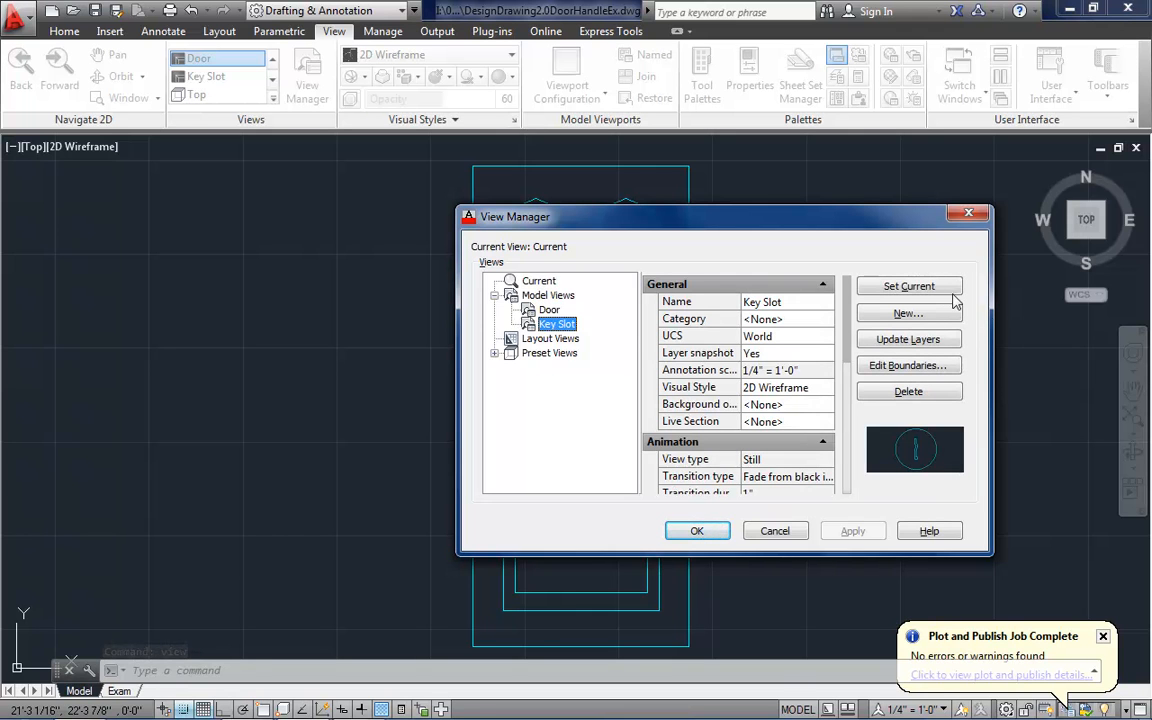
pyautogui.click(909, 286)
pyautogui.click(853, 531)
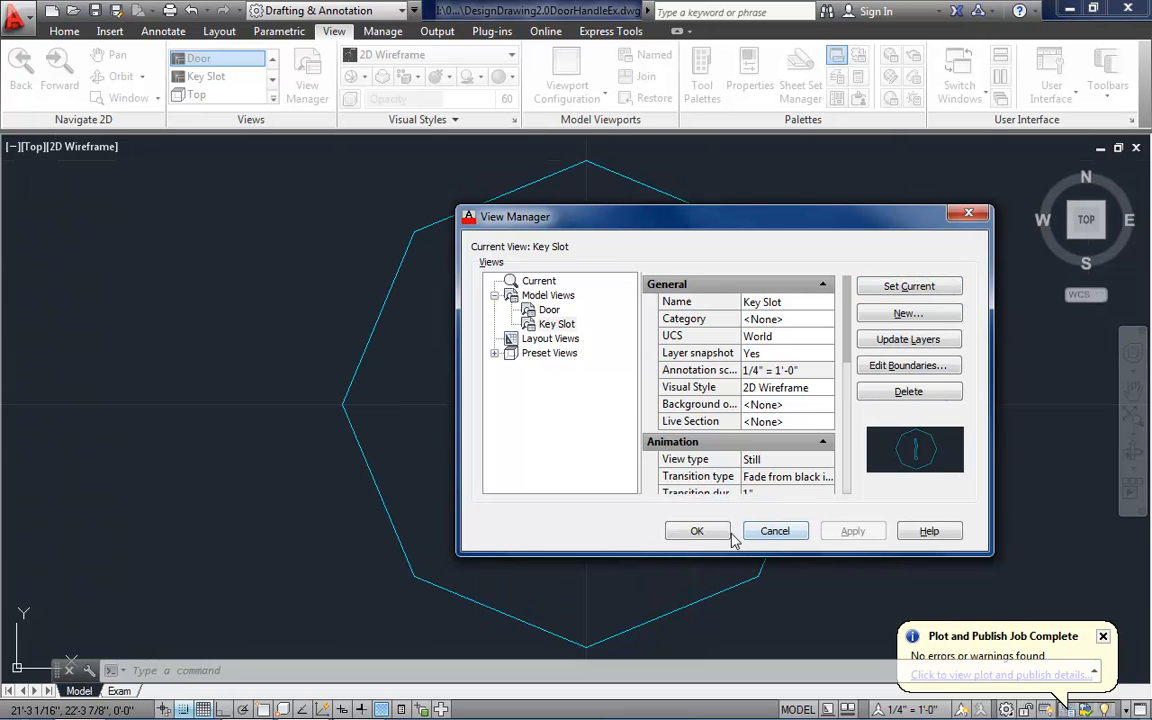
pyautogui.click(698, 531)
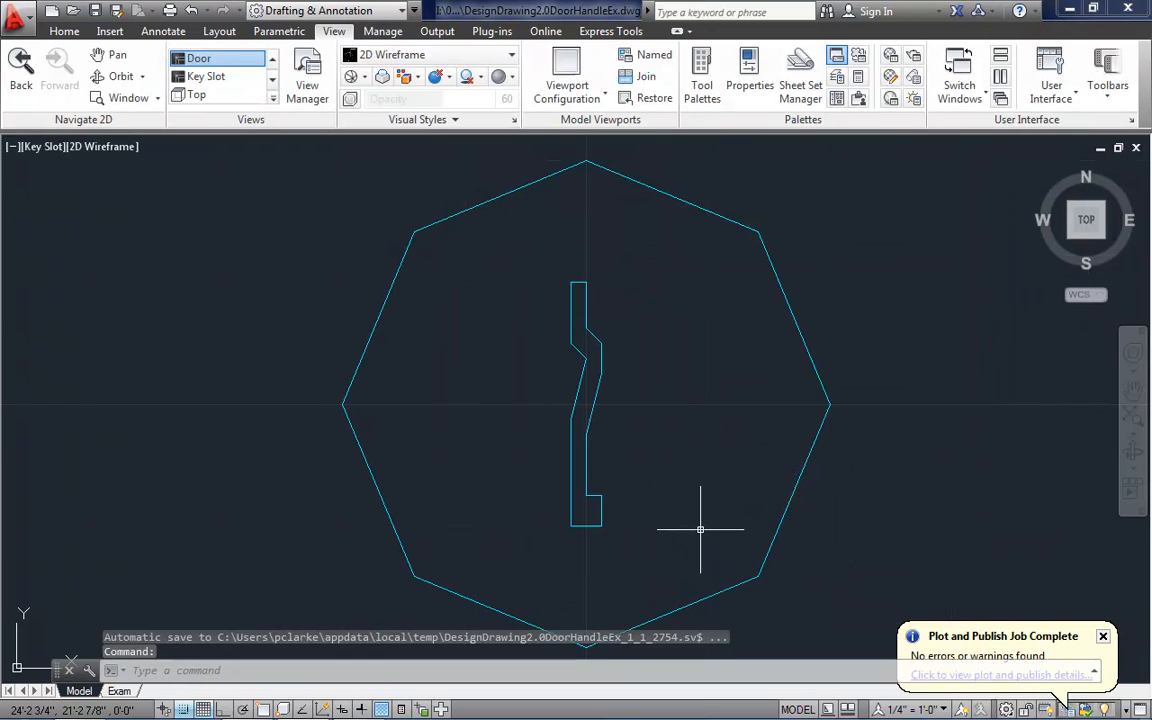
pyautogui.write('regen')
pyautogui.press('Return')
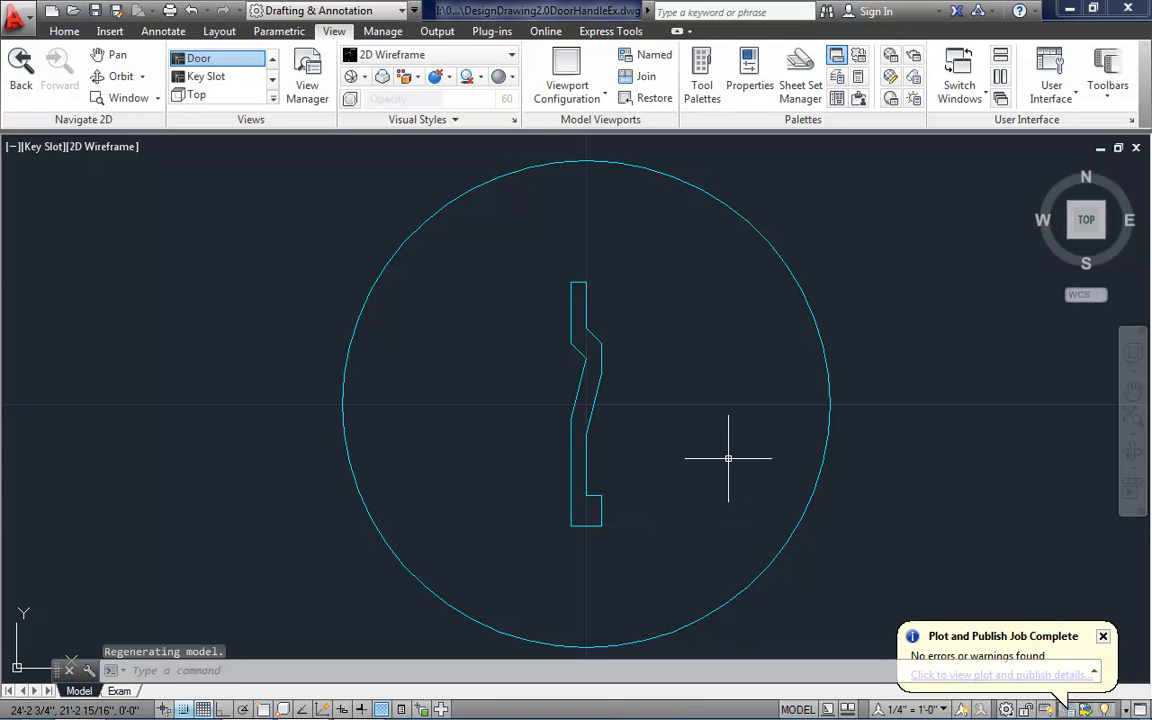
# Restore the saved Door model view as the current view to display the whole door
pyautogui.write('view')
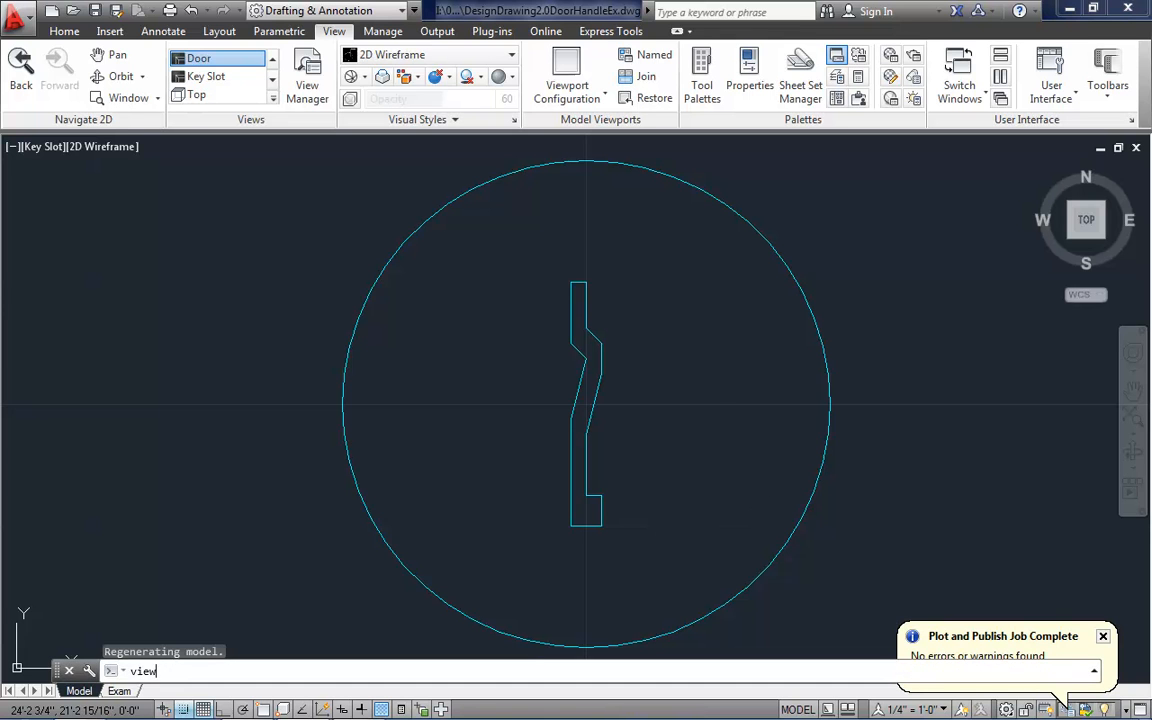
pyautogui.press('Return')
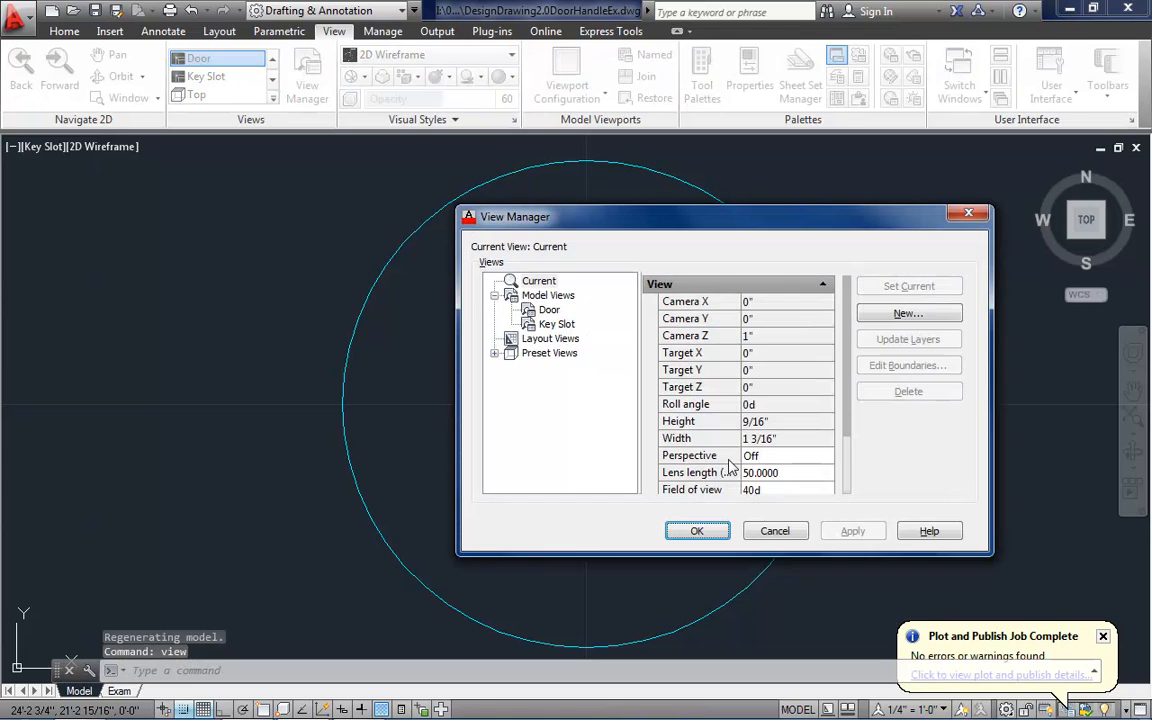
pyautogui.click(548, 311)
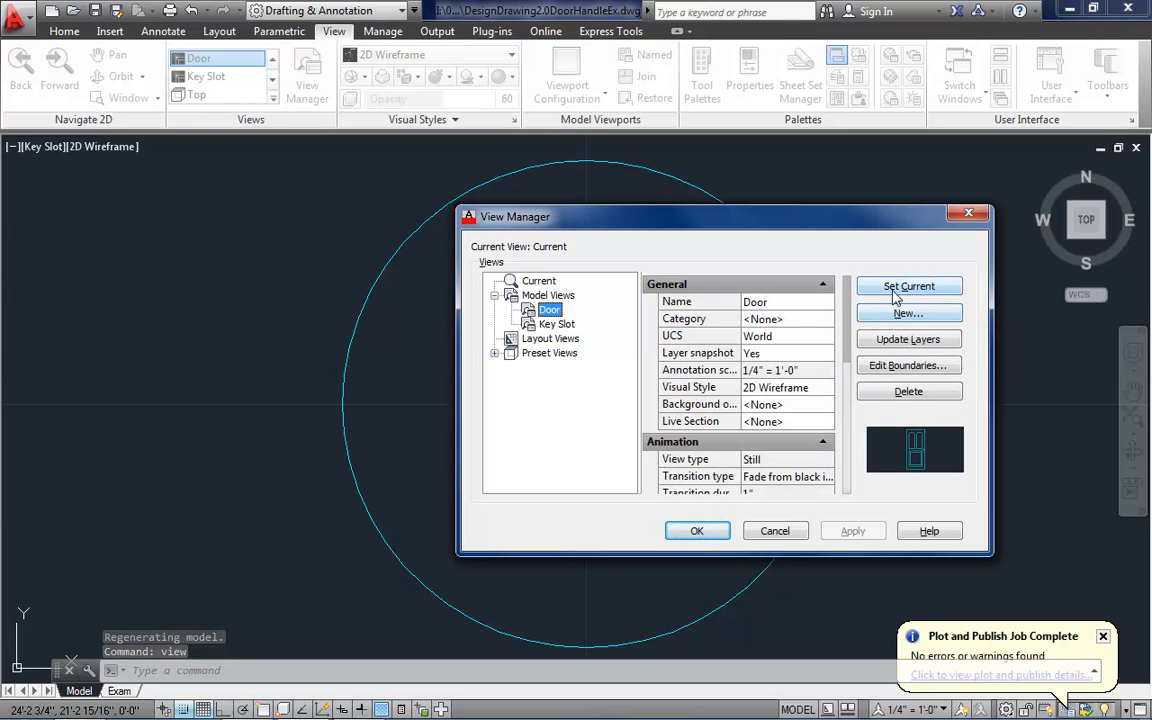
pyautogui.click(838, 532)
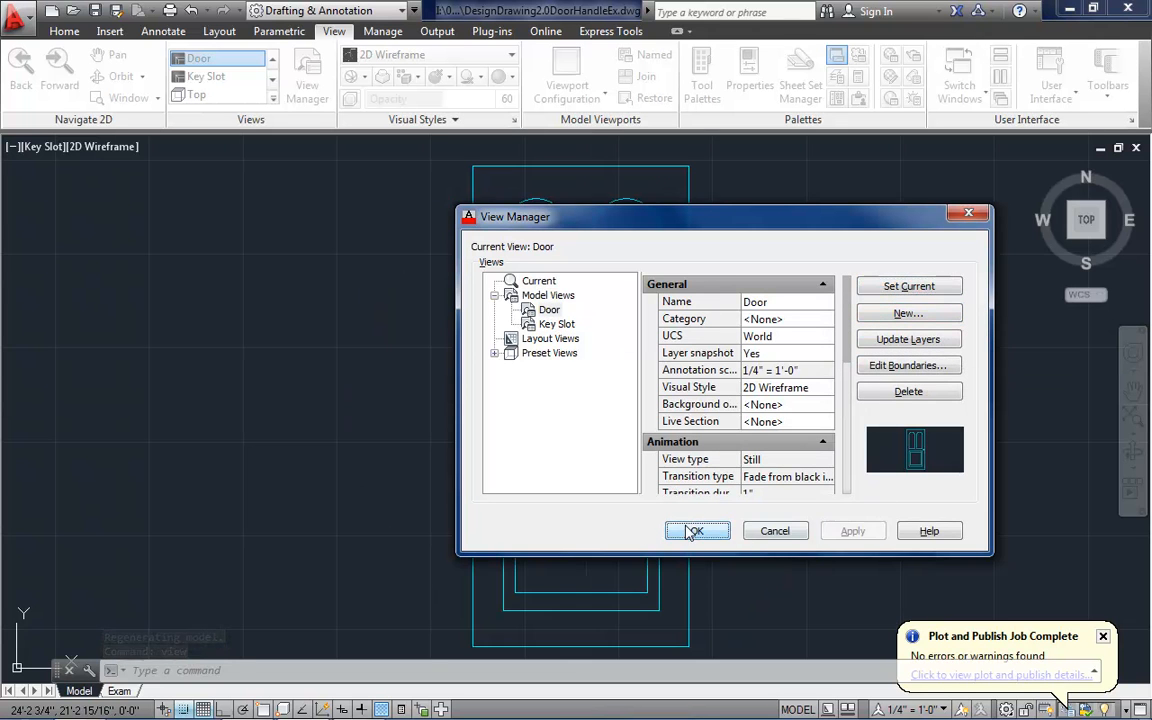
pyautogui.click(690, 531)
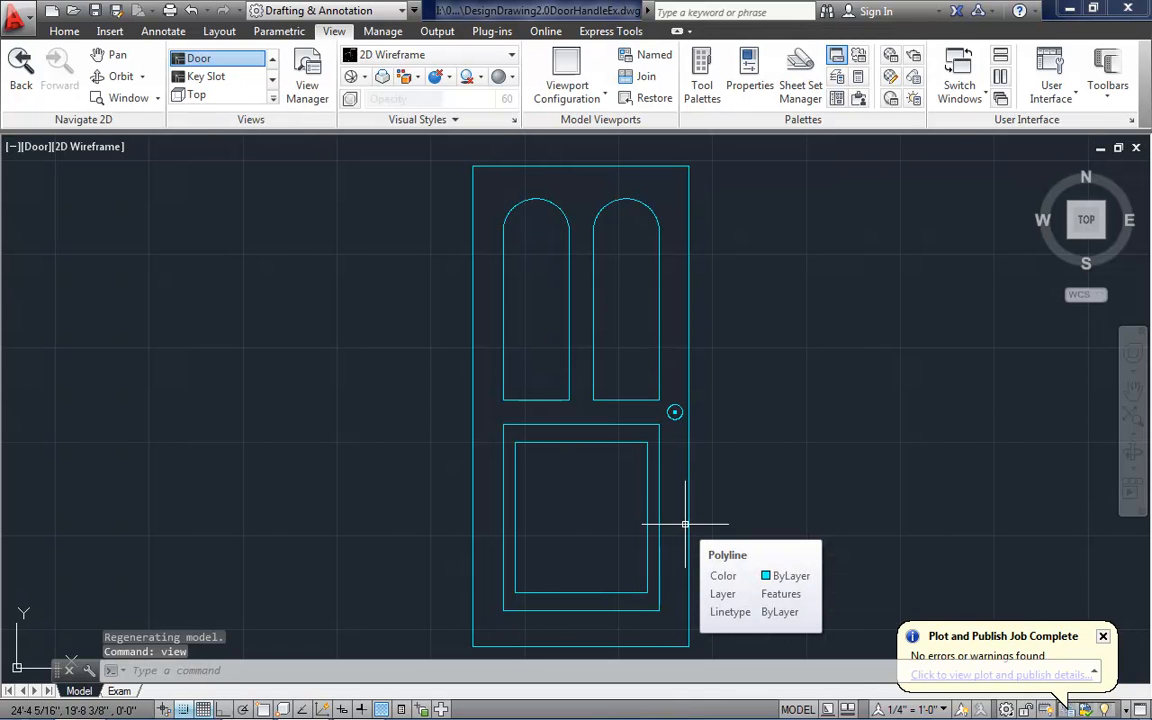
# Switch the display back to the saved Key Slot model view by making it current
pyautogui.press('Return')
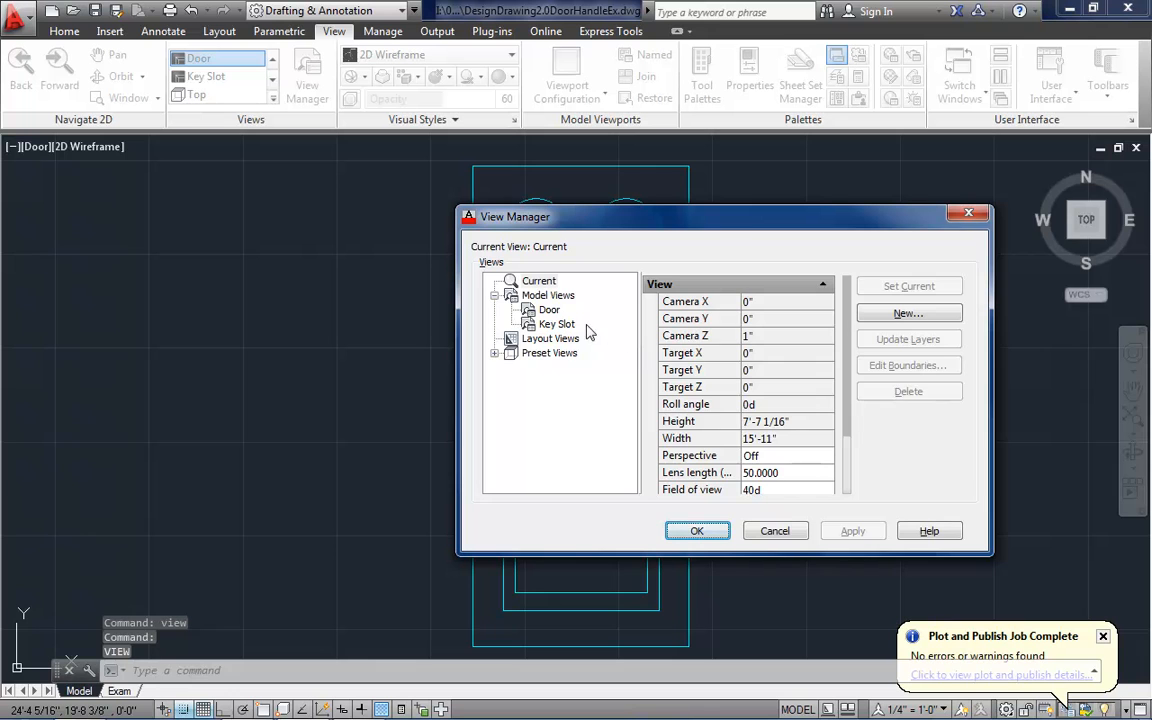
pyautogui.click(560, 323)
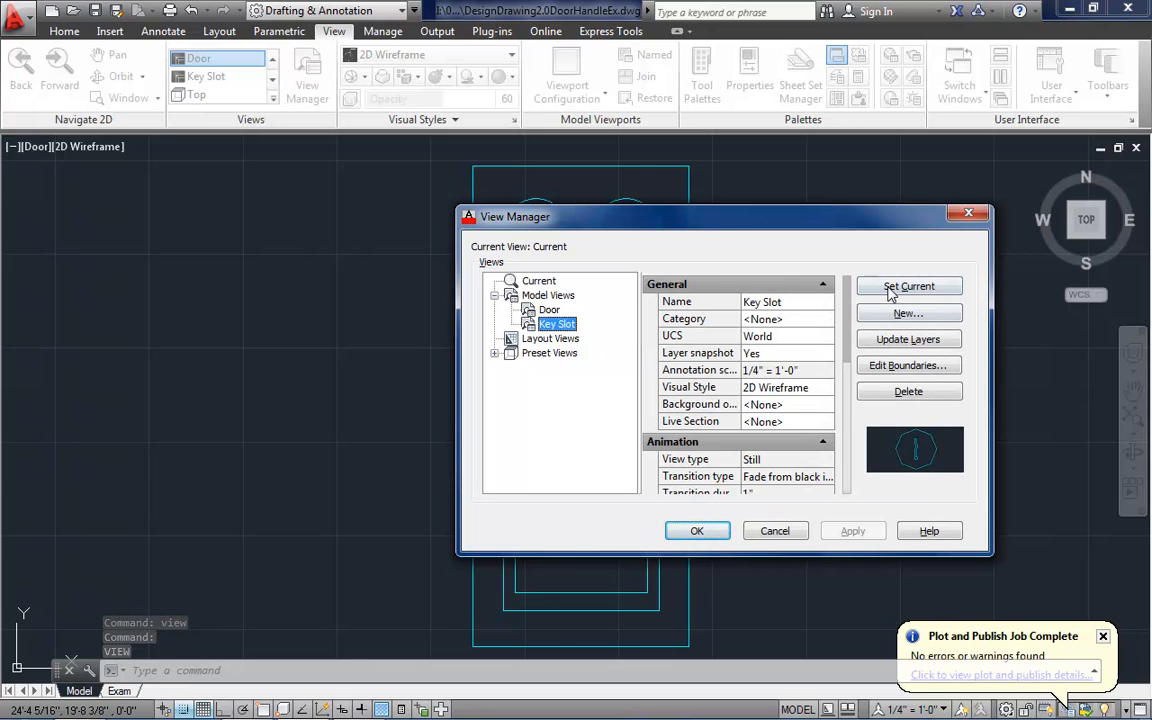
pyautogui.click(890, 287)
pyautogui.click(850, 531)
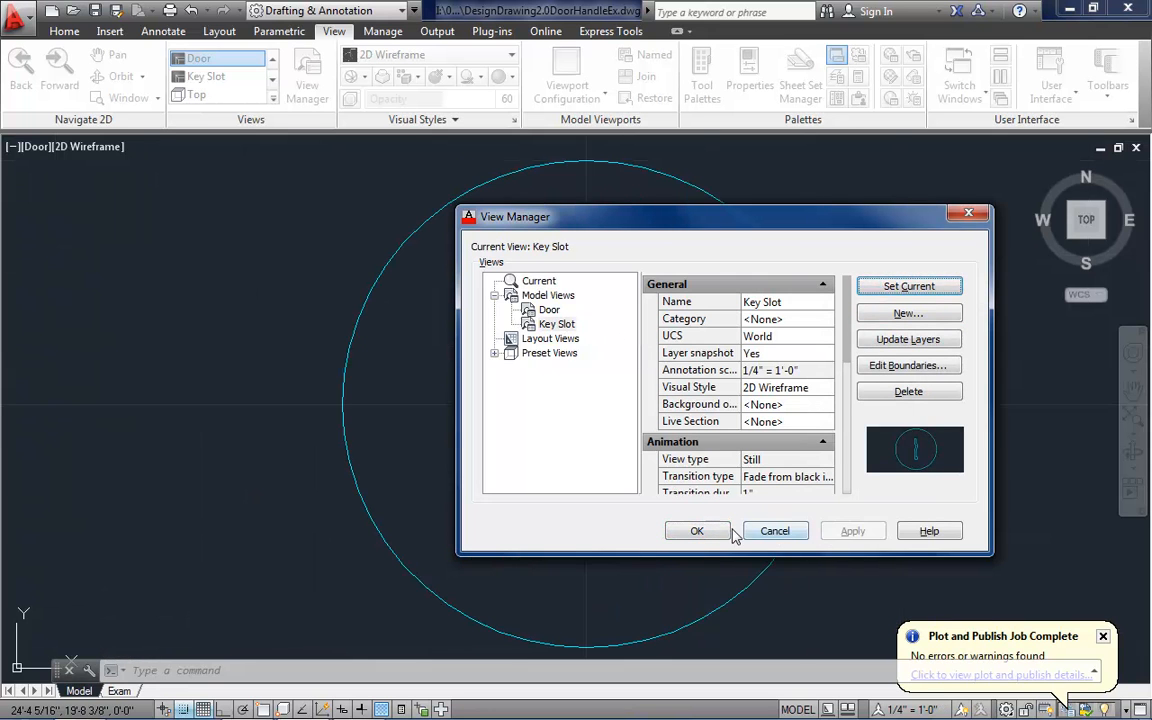
pyautogui.click(711, 537)
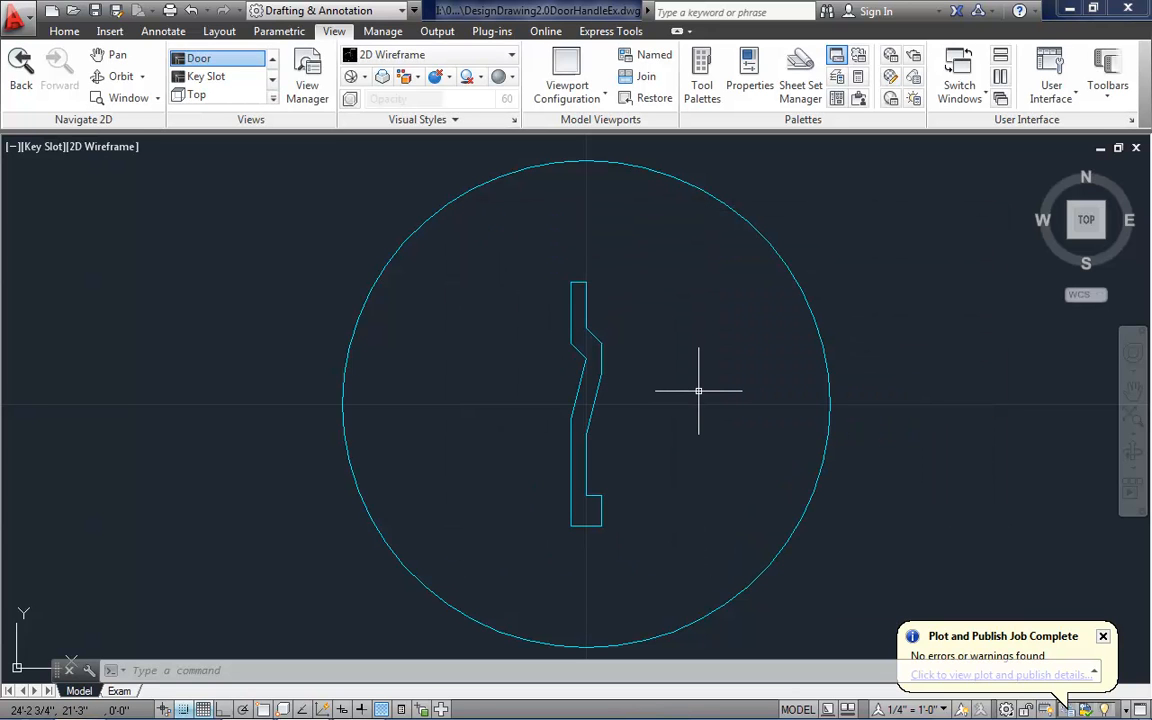